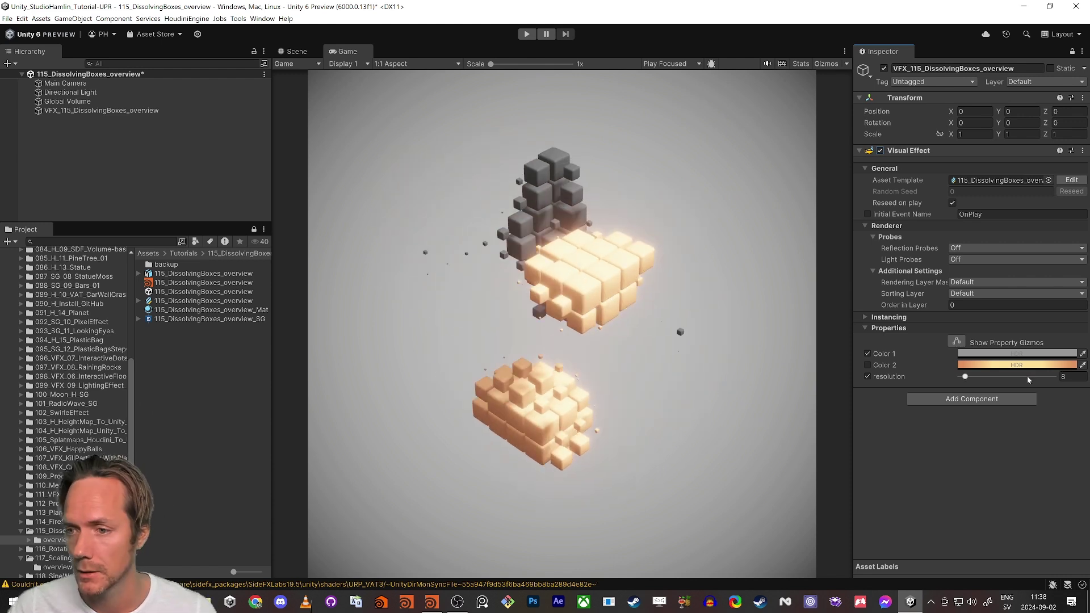
Set Color 1 of the VFX_115_DissolvingBoxes_overview effect to red, RGB 198, 0, 0
click(1020, 355)
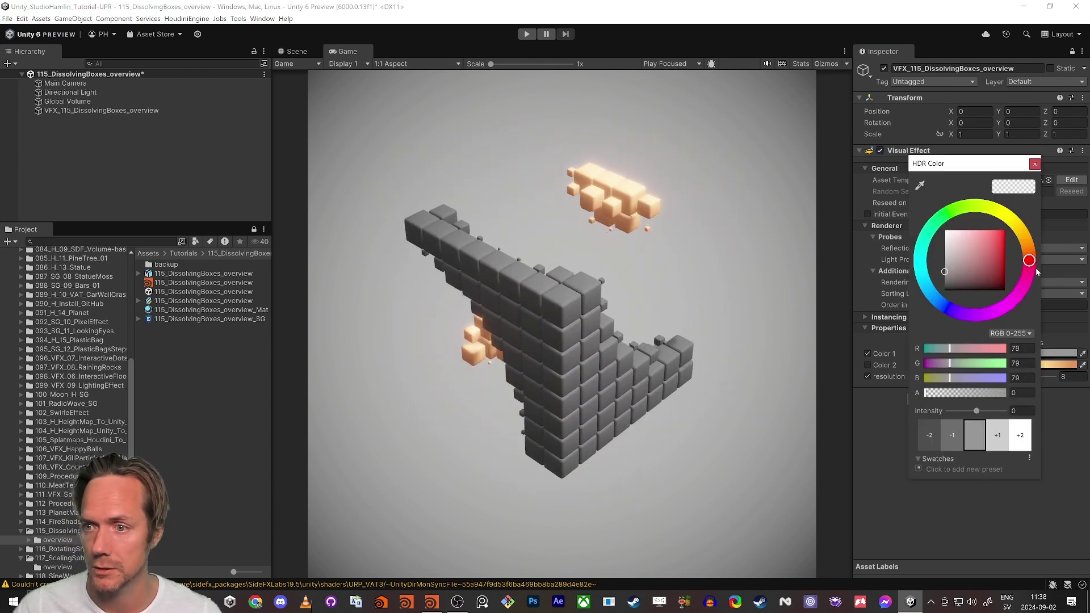
click(993, 252)
drag(1009, 250, 1015, 247)
click(1035, 164)
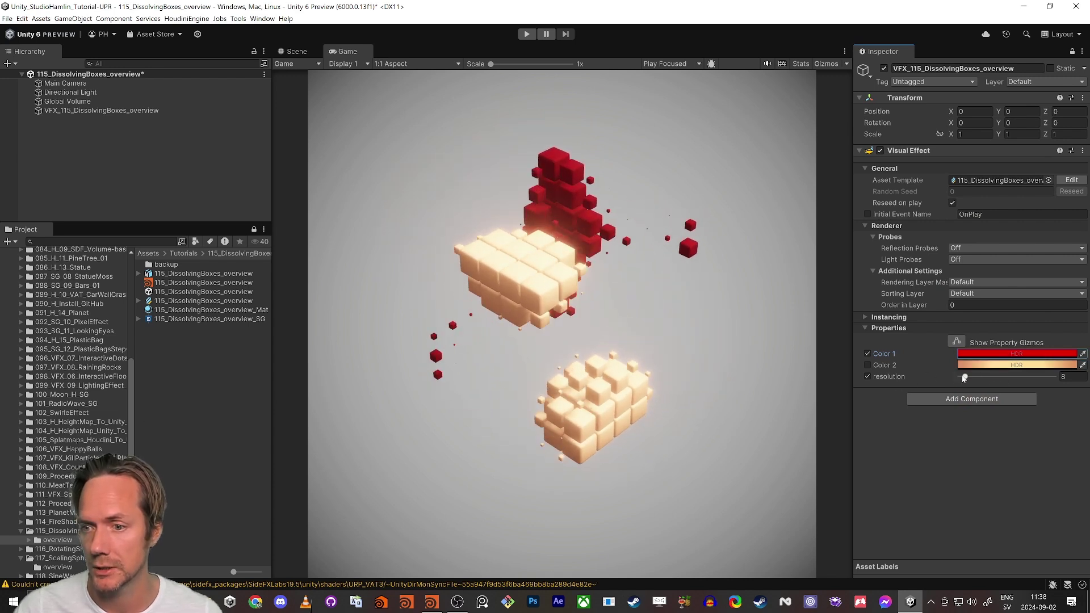
Lower the effect's resolution to 5 and restart the Visual Effect component by disabling and re-enabling it
drag(964, 377, 961, 377)
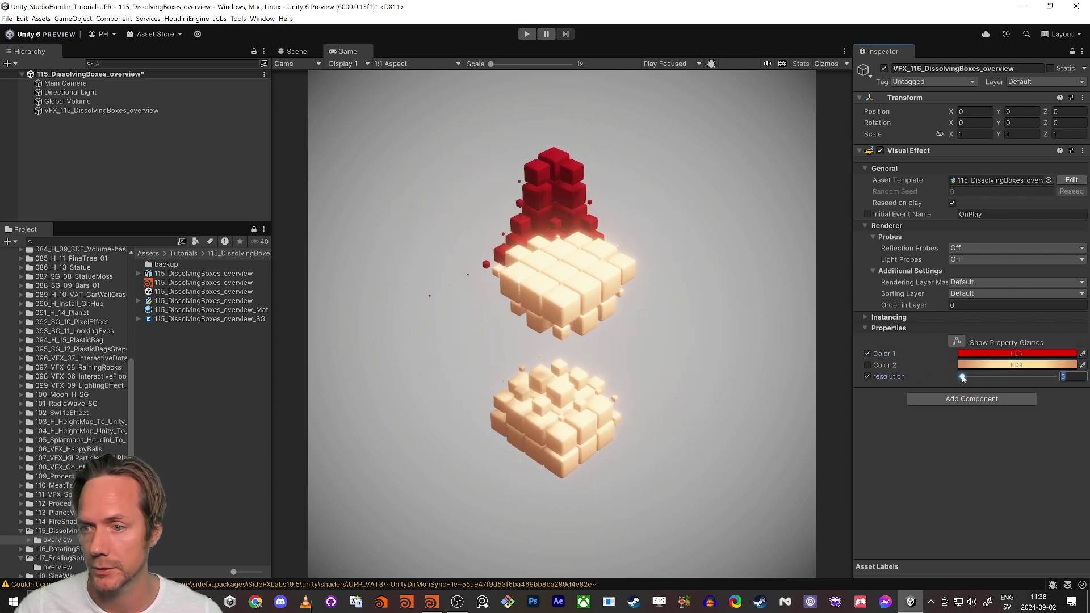
click(881, 151)
click(881, 151)
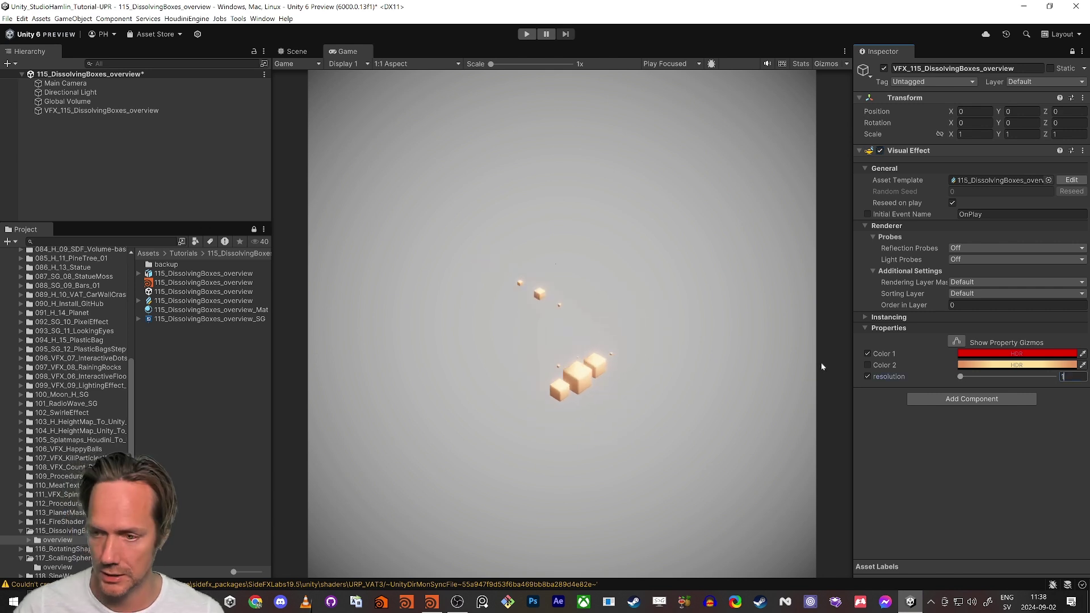
Raise the effect's resolution to 15 and restart the Visual Effect component
text(5)
click(880, 151)
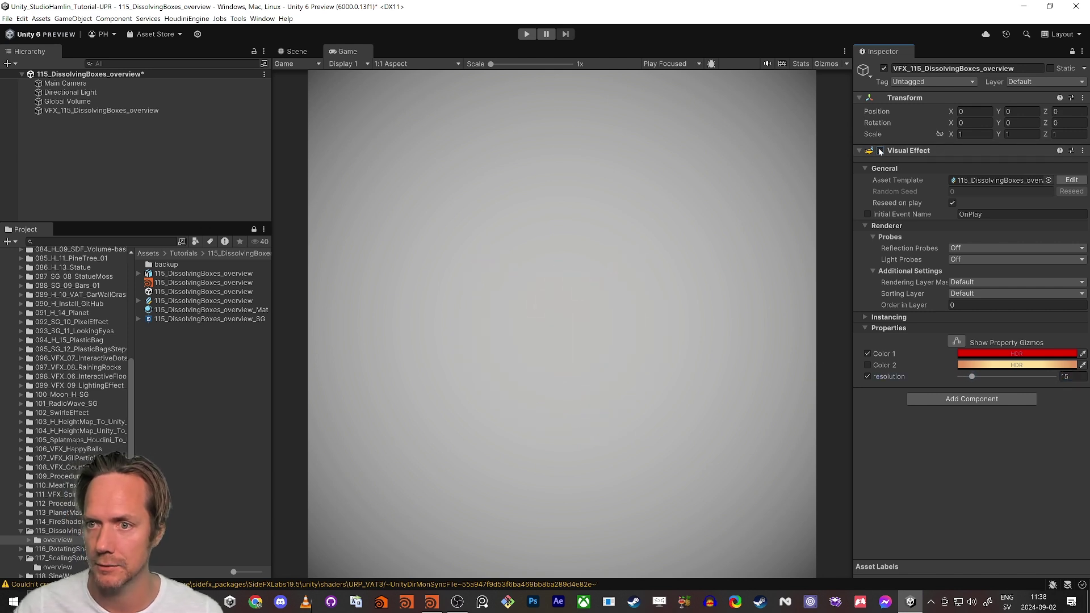
click(880, 150)
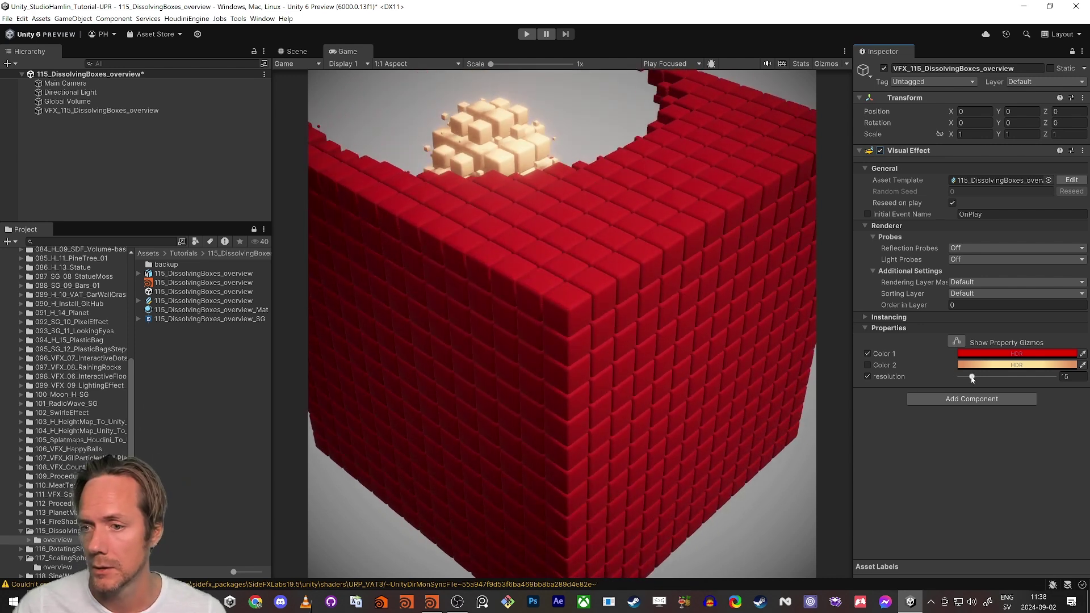
Set the effect's resolution to 8 and restart the Visual Effect component
drag(972, 378, 980, 377)
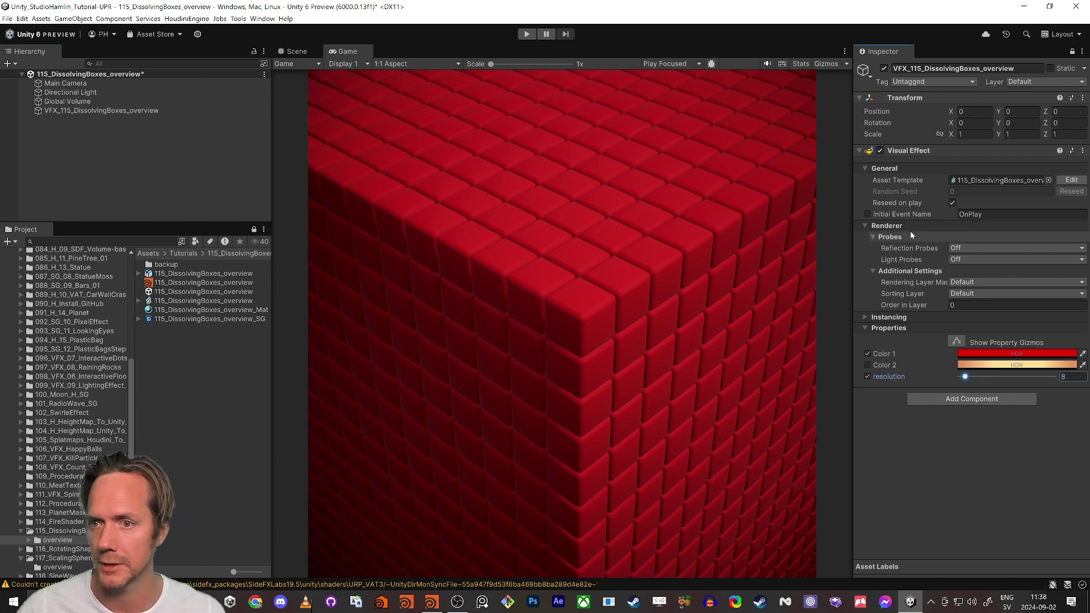
click(880, 150)
click(880, 151)
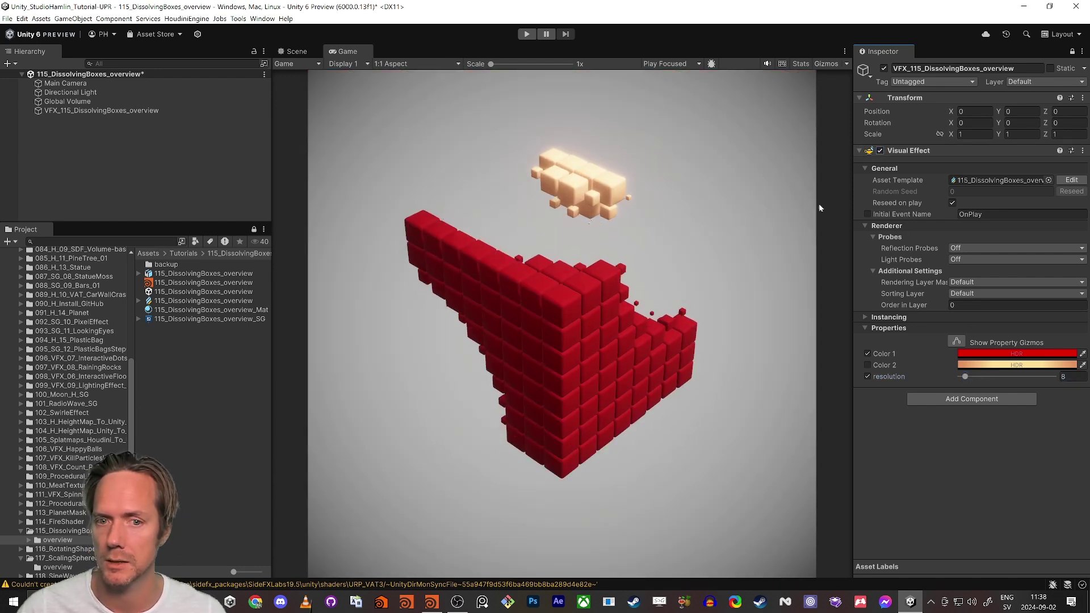
Change the effect's Color 1 to a neutral grey
click(1006, 354)
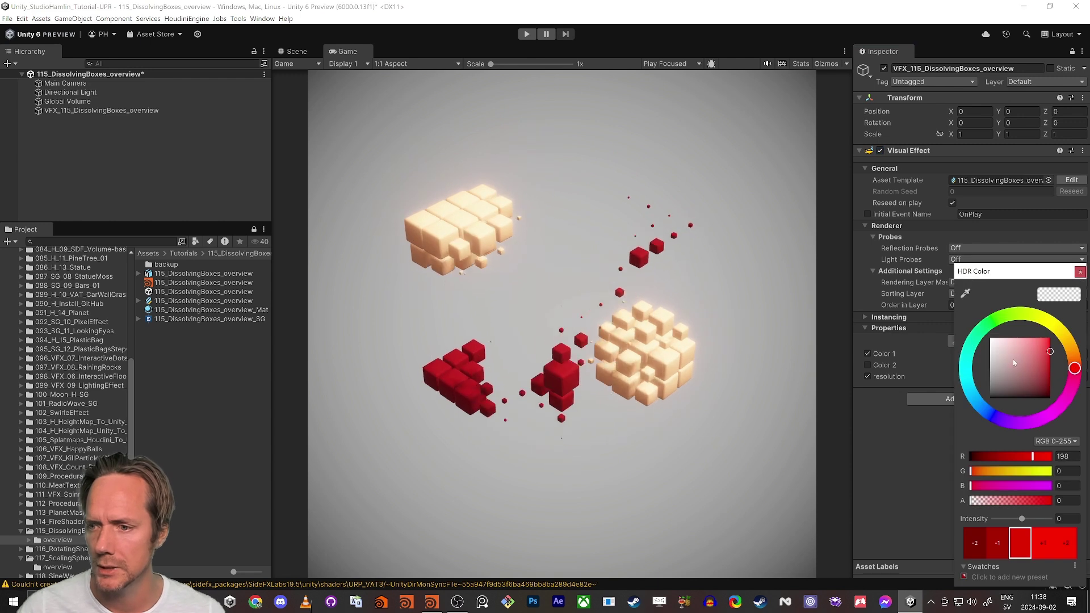
click(991, 383)
click(1080, 272)
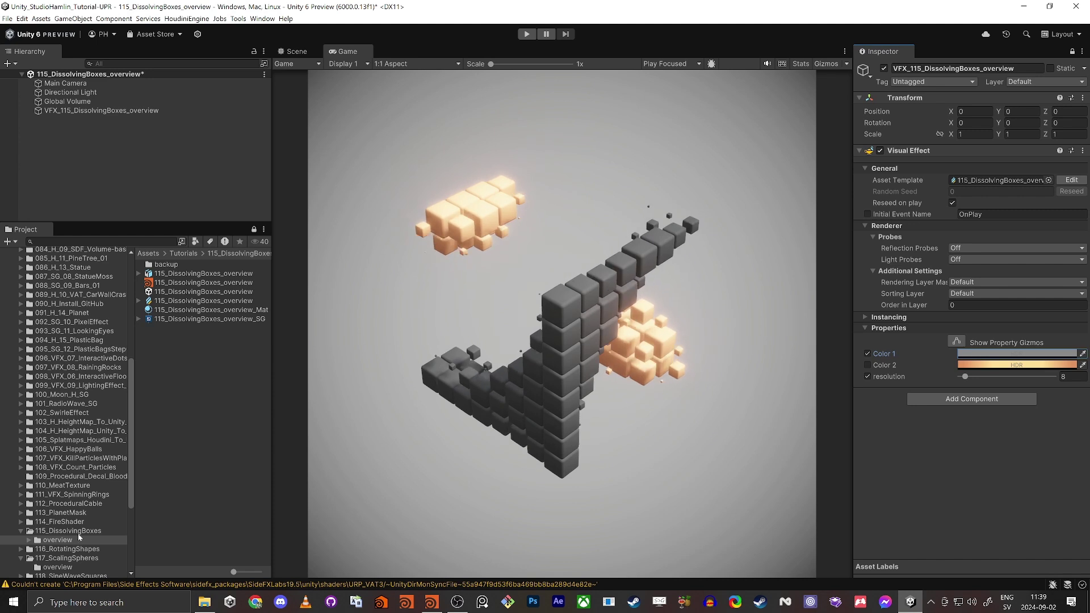
Open the 115_DissolvingBoxes scene from its tutorial folder without saving the changes to the overview scene
click(93, 530)
double_click(201, 276)
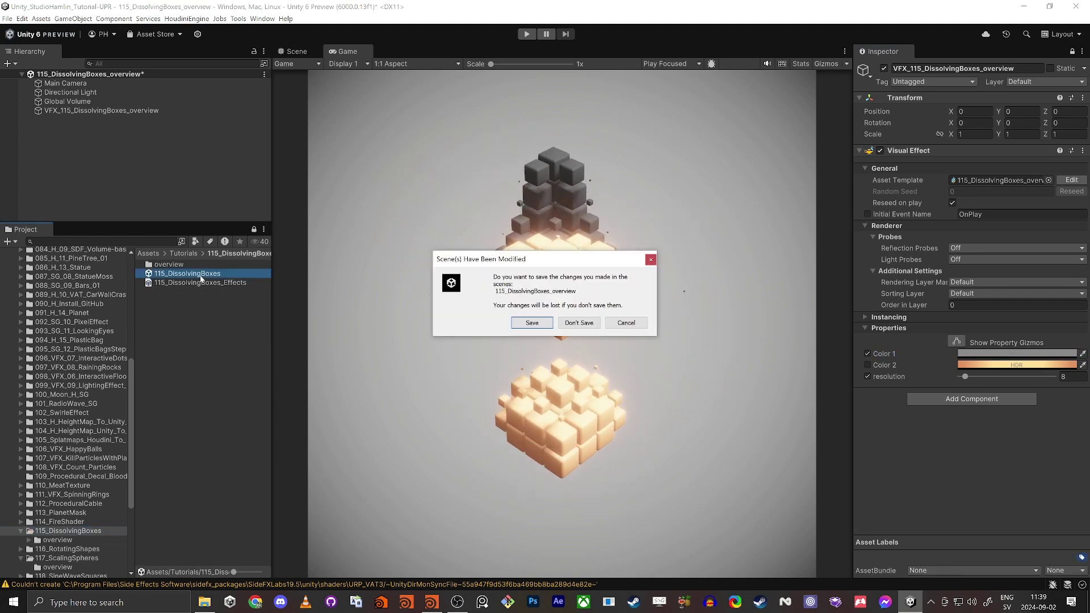
click(579, 323)
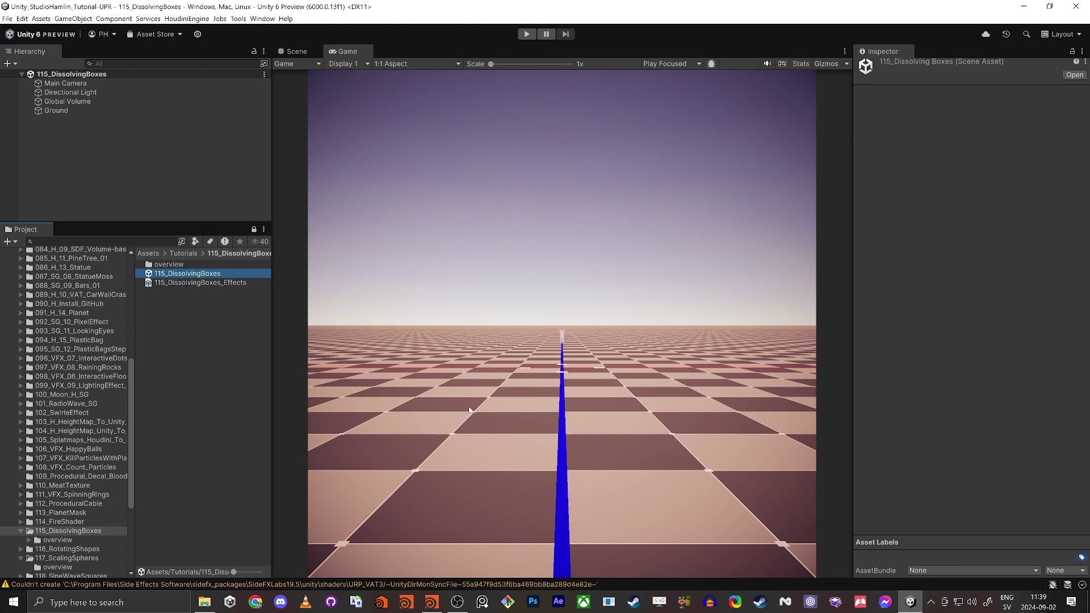
Add a 3D cube to the scene and frame it in the Scene view
right_click(149, 175)
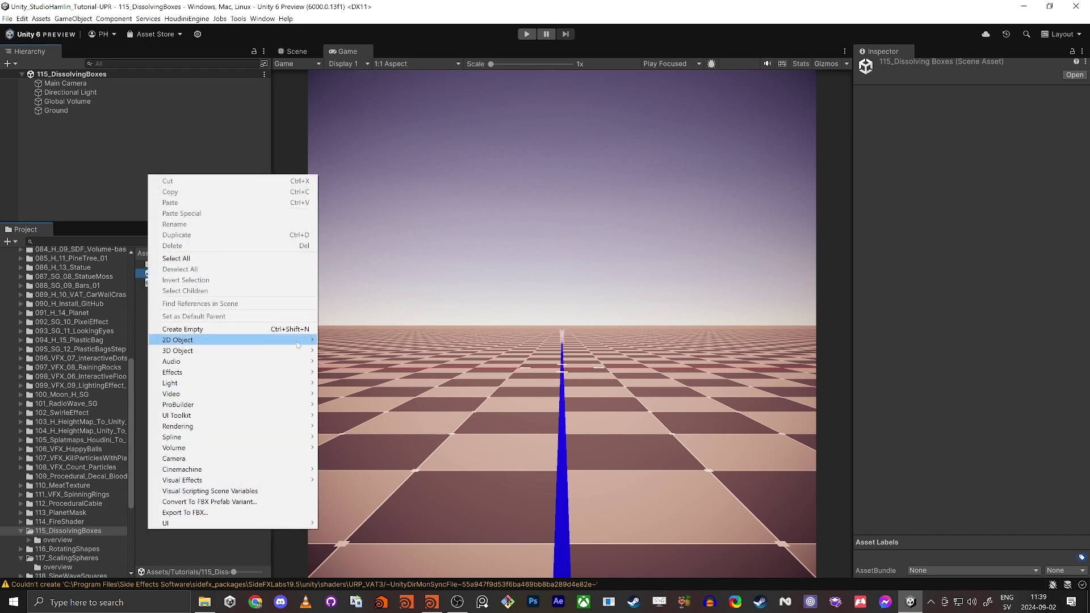
mouse_move(300, 356)
click(339, 351)
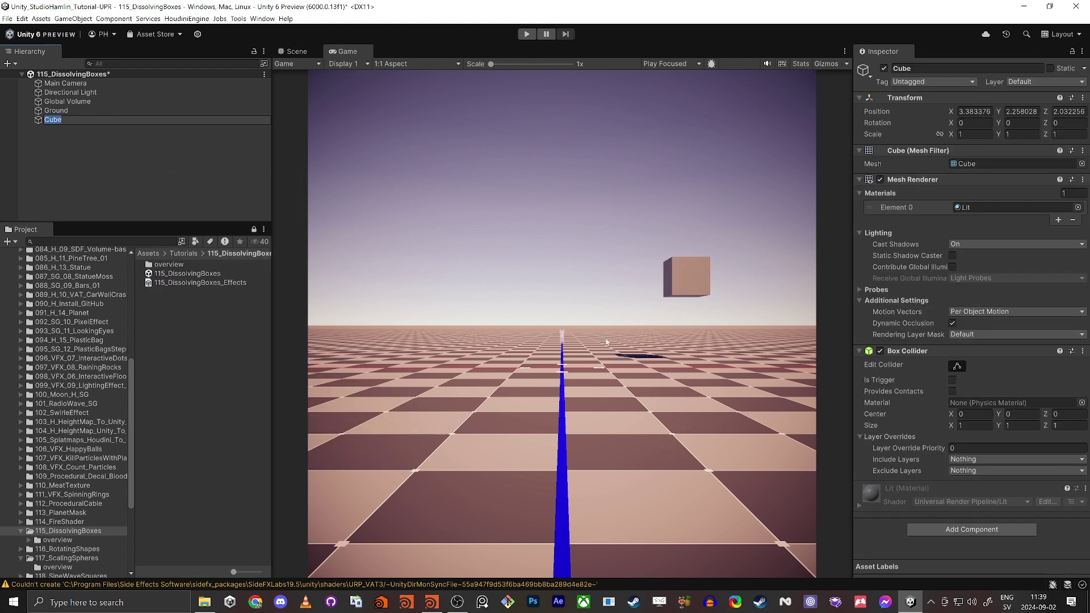
click(693, 277)
click(294, 51)
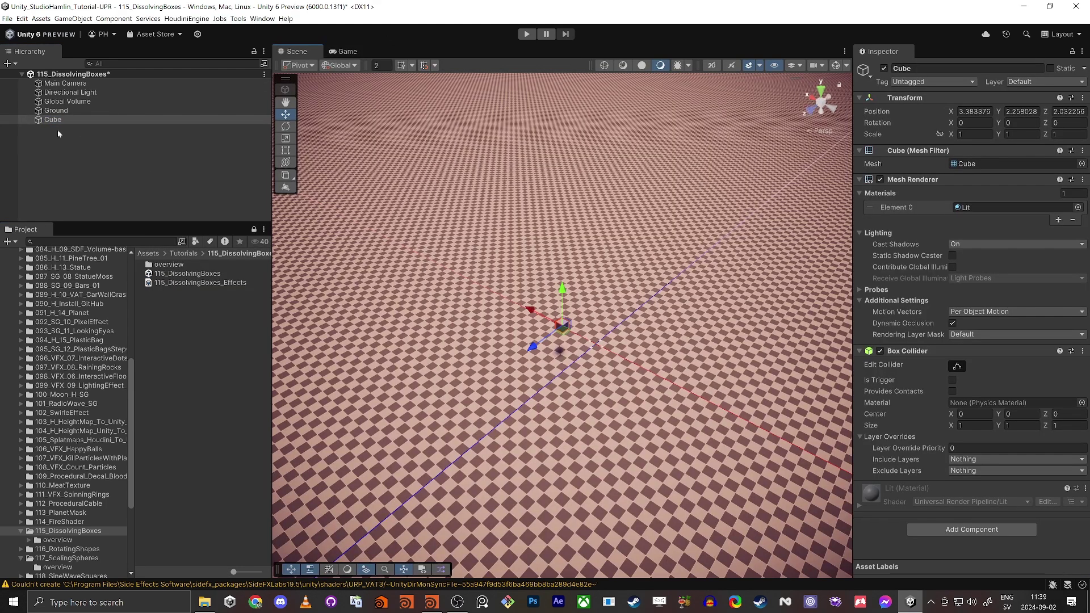
key(f)
alt+drag(467, 416, 654, 233)
scroll(650, 336, down, 4)
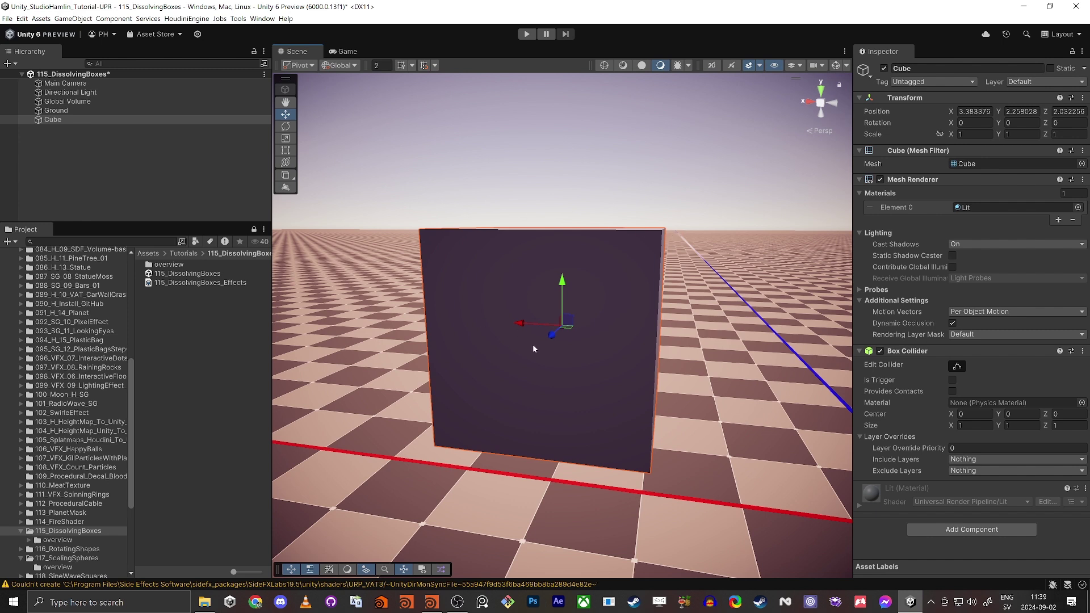
Launch a new Houdini session
right_click(435, 605)
click(583, 316)
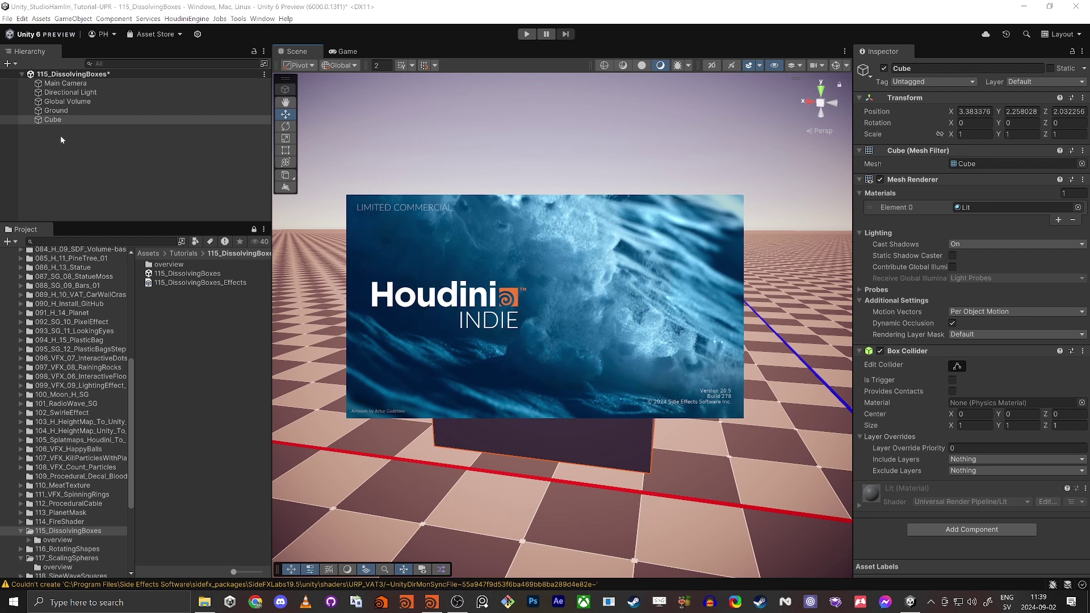
Reset the cube's transform so it sits at the world origin, and frame it in the Scene view
click(85, 120)
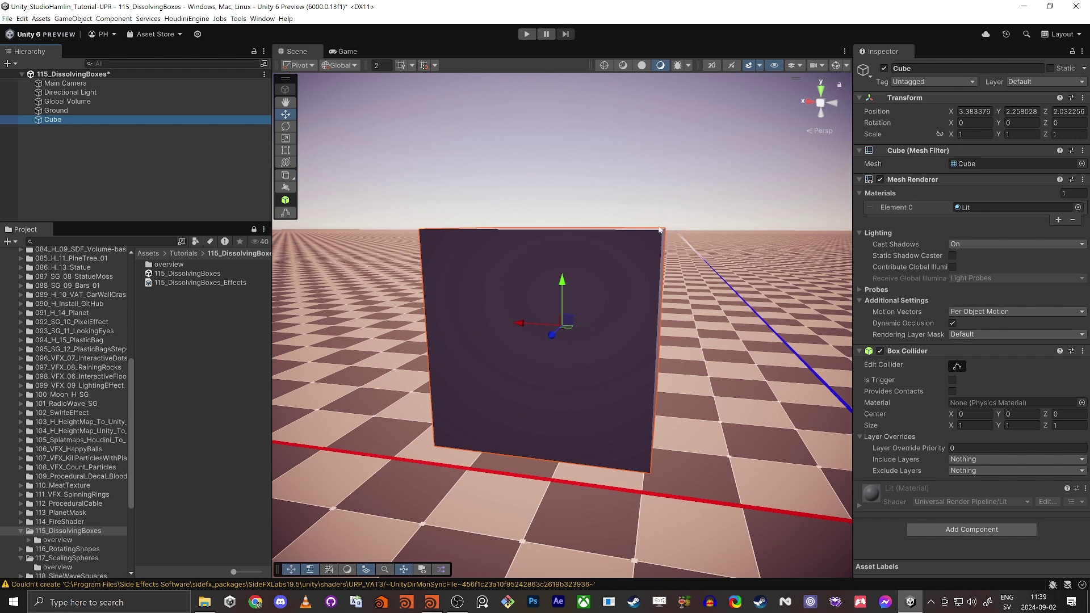
alt+drag(568, 293, 603, 263)
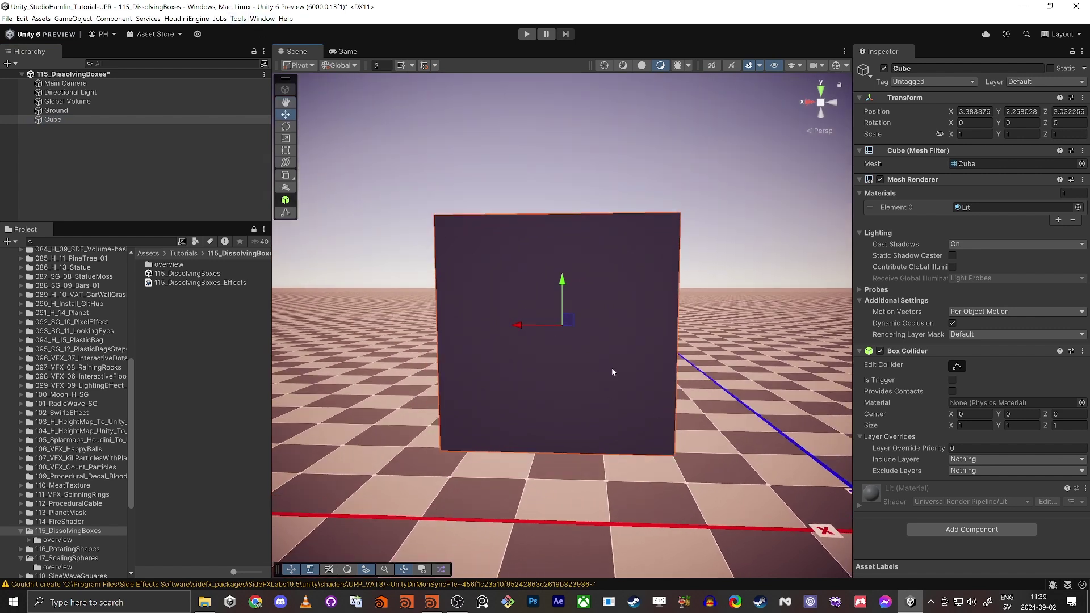
scroll(613, 372, down, 4)
middle_drag(613, 373, 594, 328)
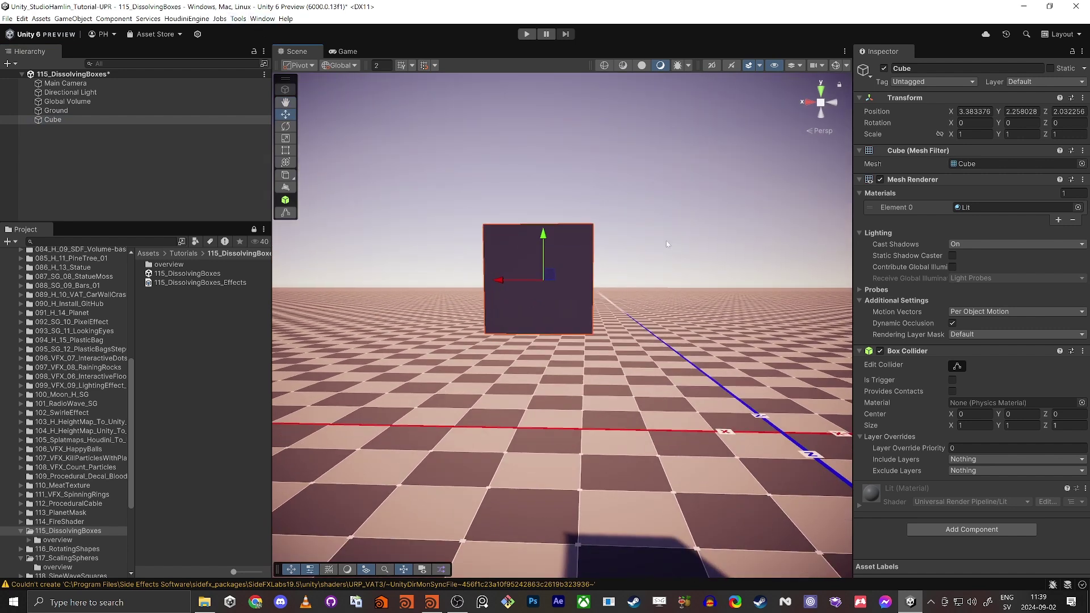
right_click(899, 113)
key(Escape)
right_click(906, 97)
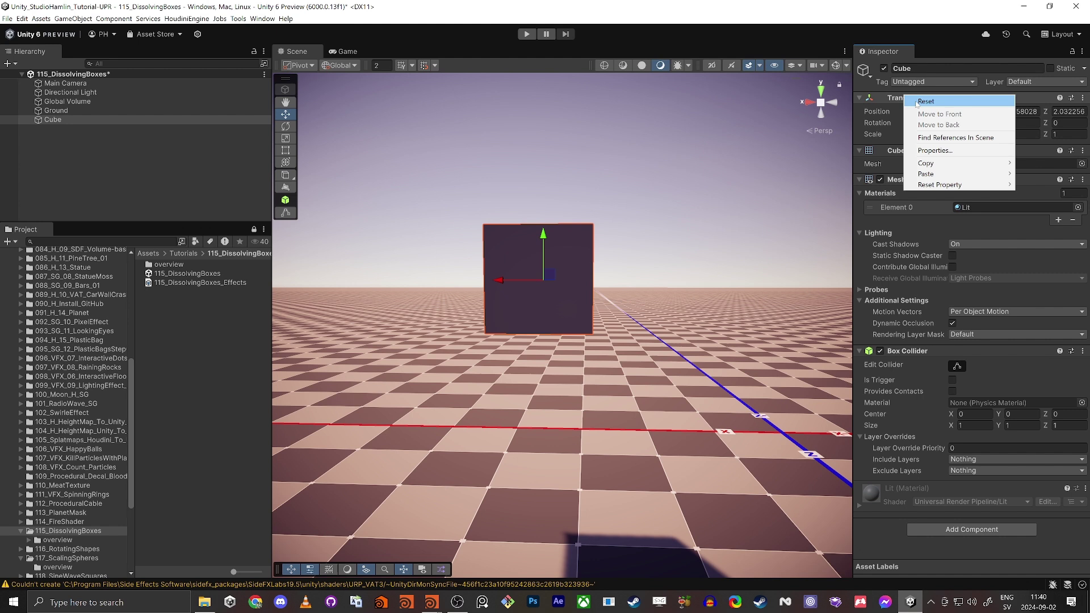
click(916, 104)
key(f)
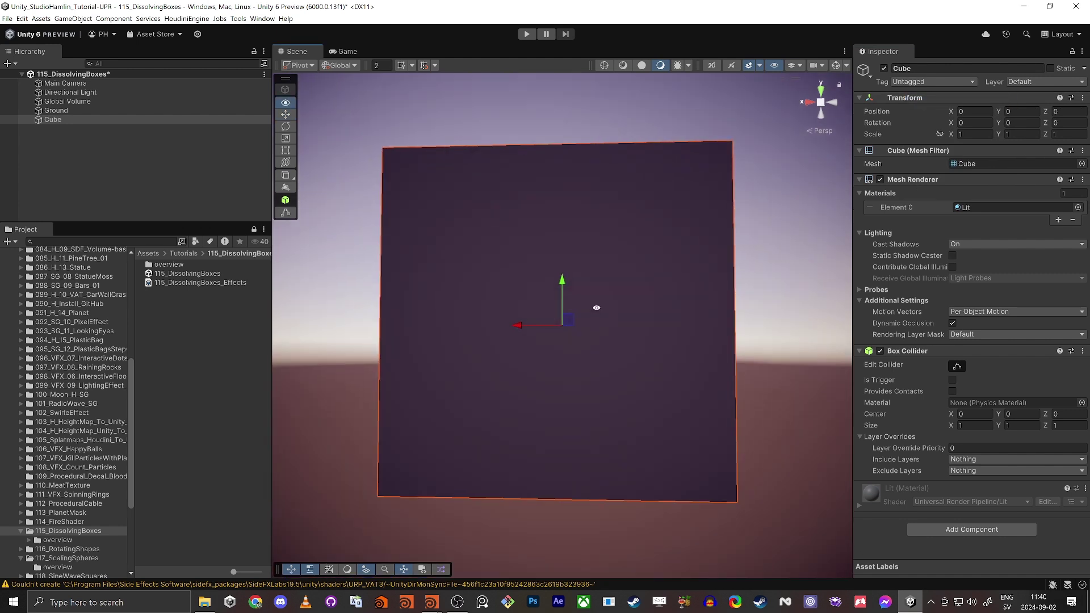
alt+drag(625, 293, 649, 341)
scroll(649, 340, down, 5)
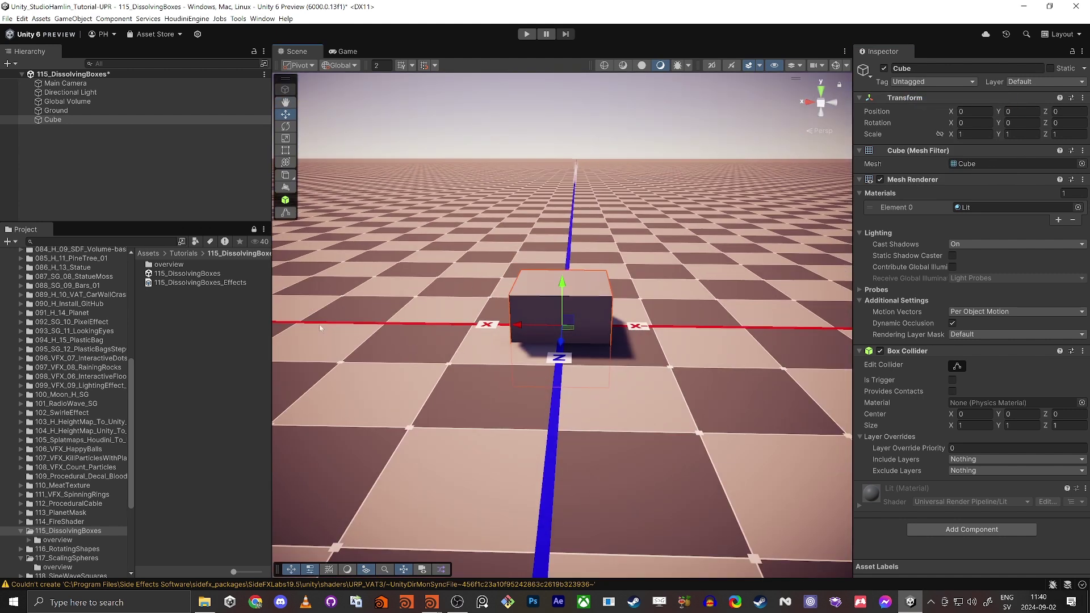
Delete the ground and the cube from the scene
click(432, 255)
key(Delete)
click(549, 284)
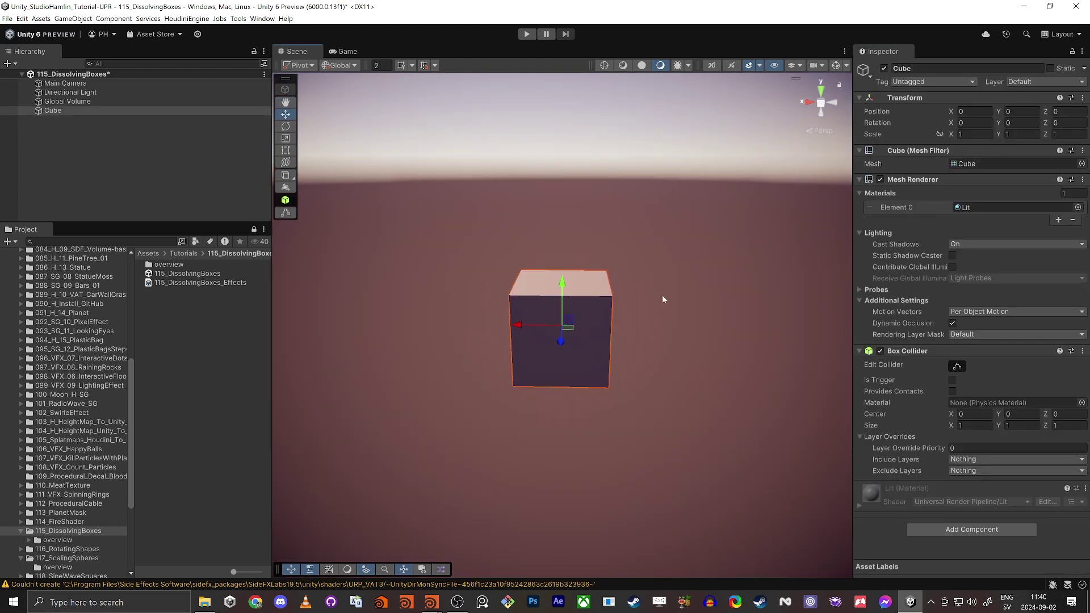
key(Delete)
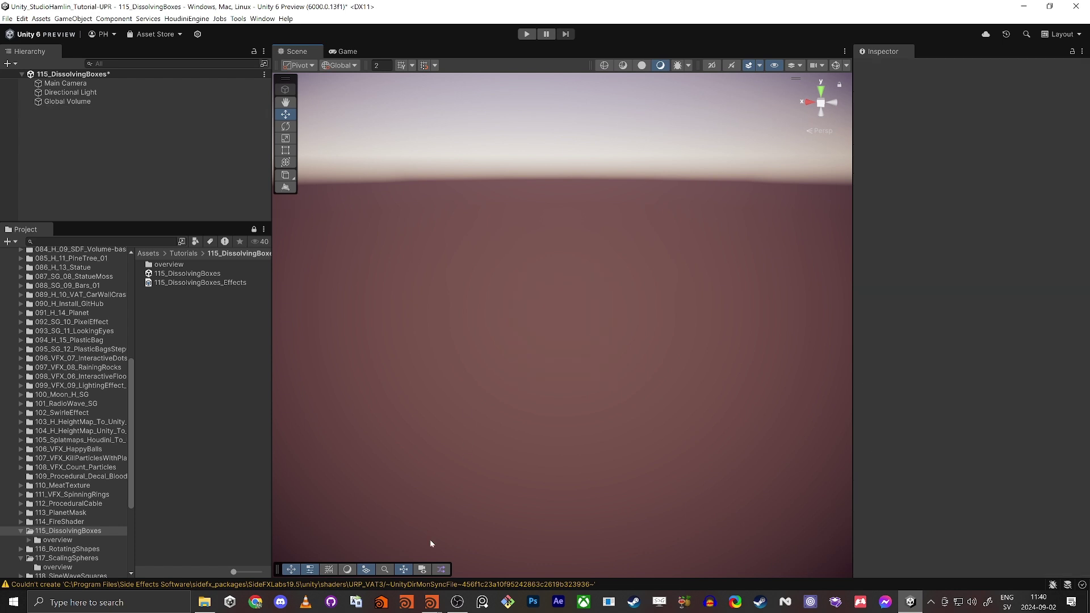
Switch to the new Houdini session and change its desktop layout to 2x1x1
mouse_move(432, 601)
click(471, 545)
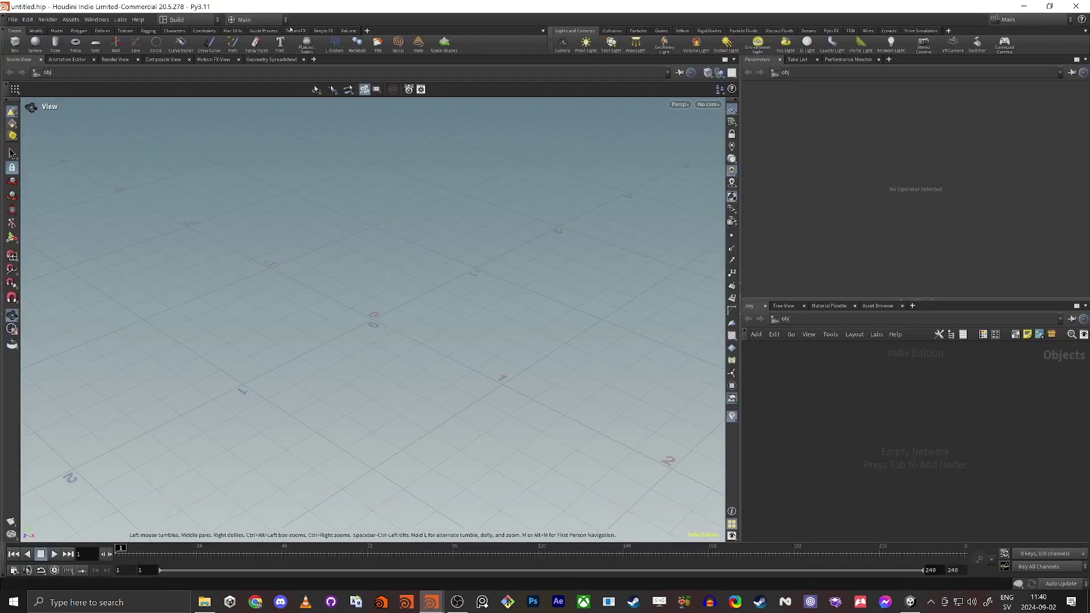
click(187, 19)
click(187, 29)
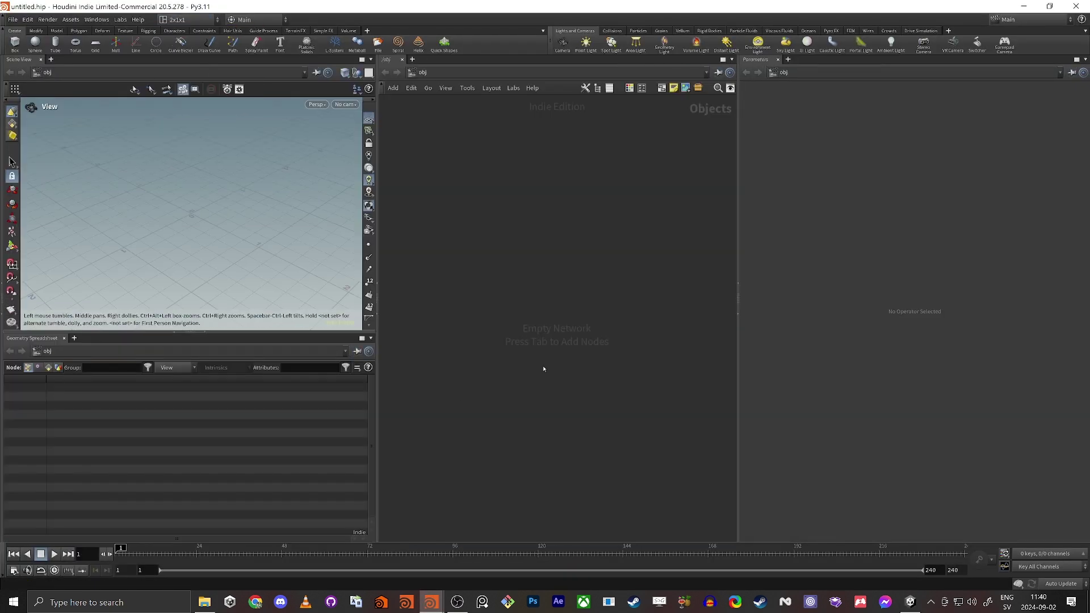
Create a Geometry node in the empty object network
key(Tab)
text(geo)
key(Return)
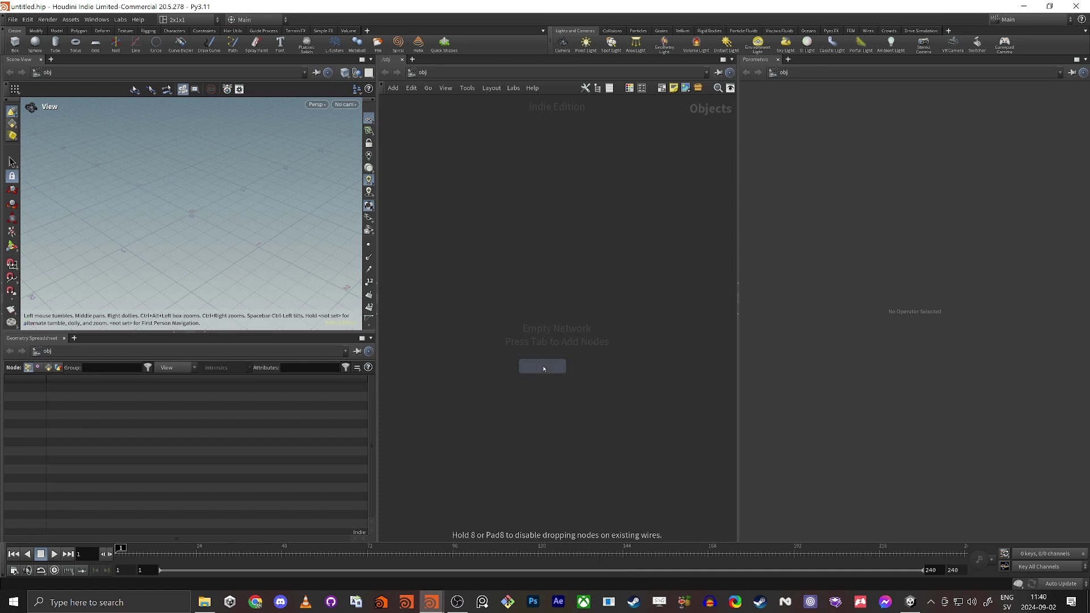
click(557, 335)
key(alt+Tab)
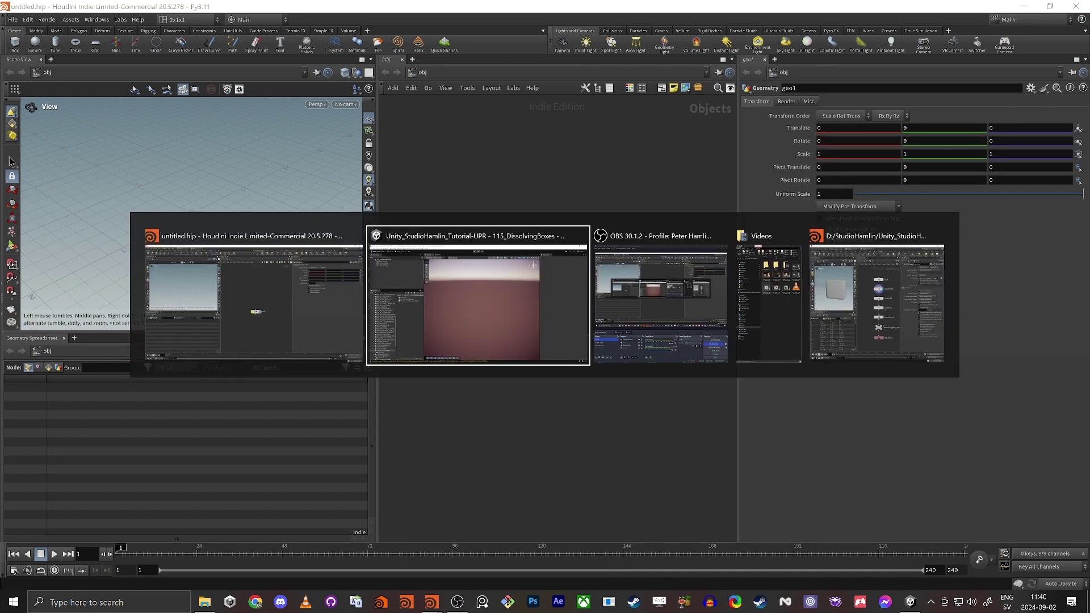
key(Escape)
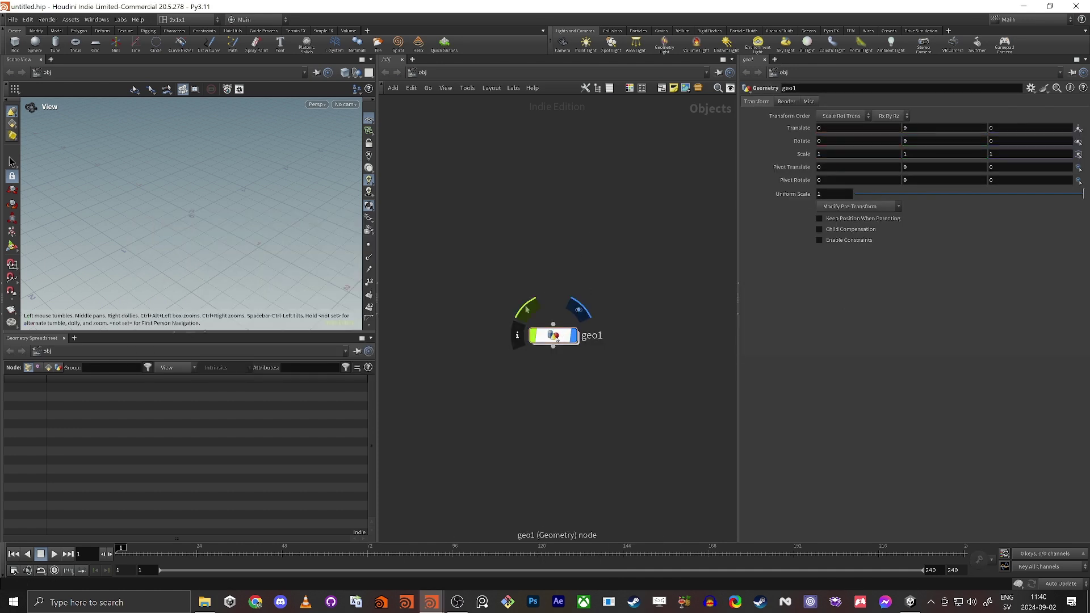
Go inside the geometry object and place a Box node in its network
double_click(555, 335)
key(Tab)
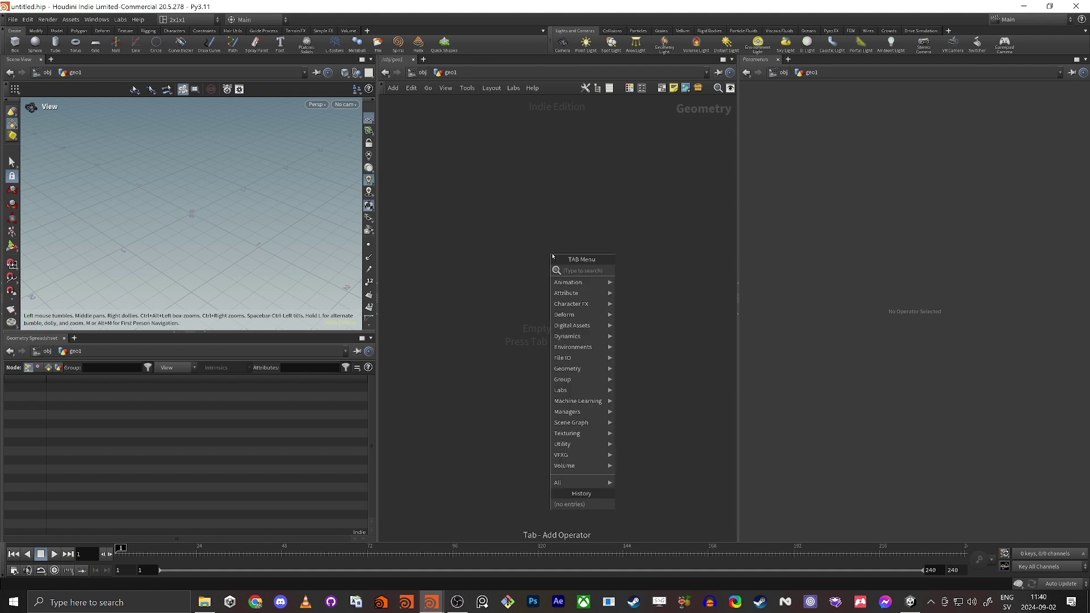
text(line)
key(Return)
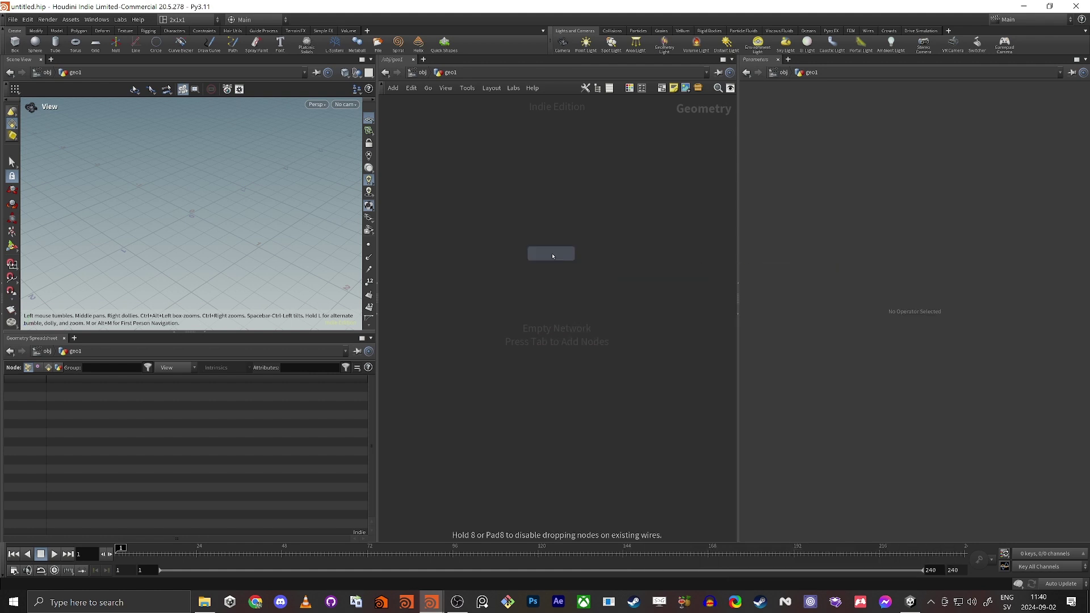
click(552, 256)
Add a PolyBevel node fed by the box output and display its result
drag(553, 256, 584, 316)
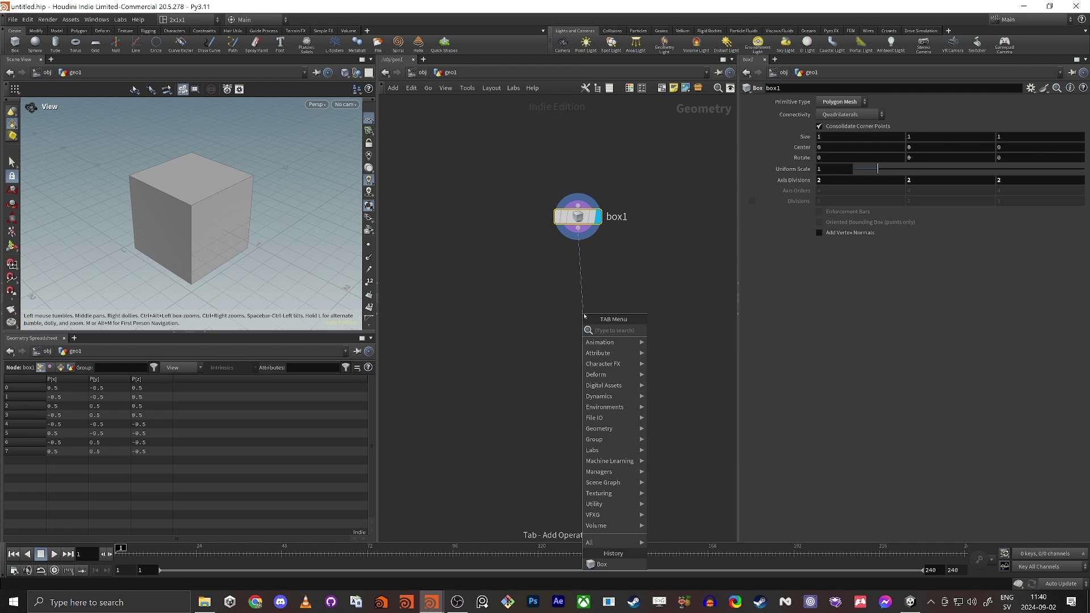
text(polyv)
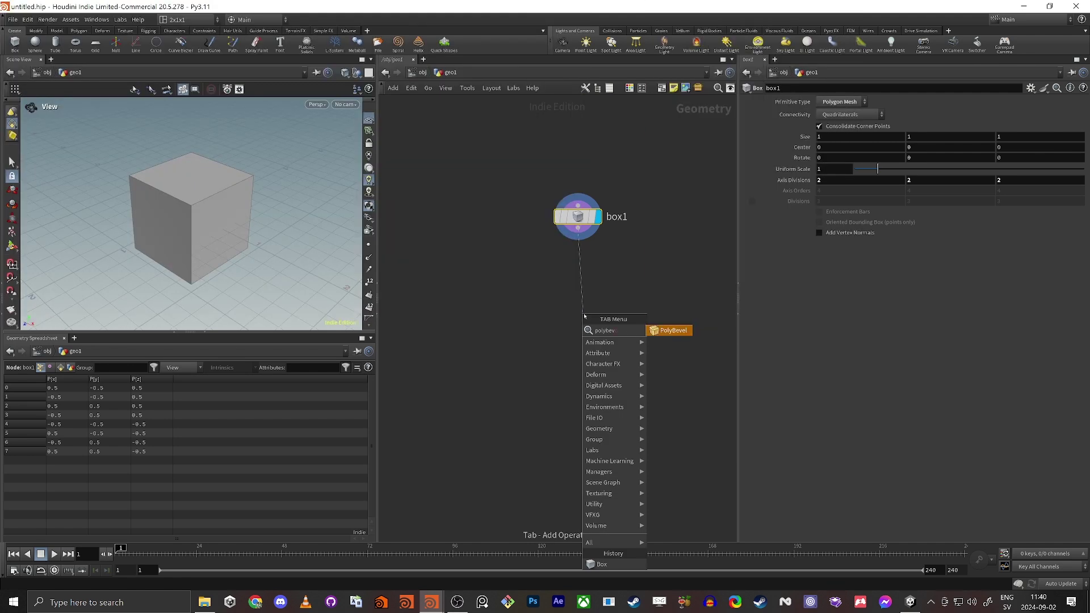
key(Return)
click(584, 315)
click(603, 313)
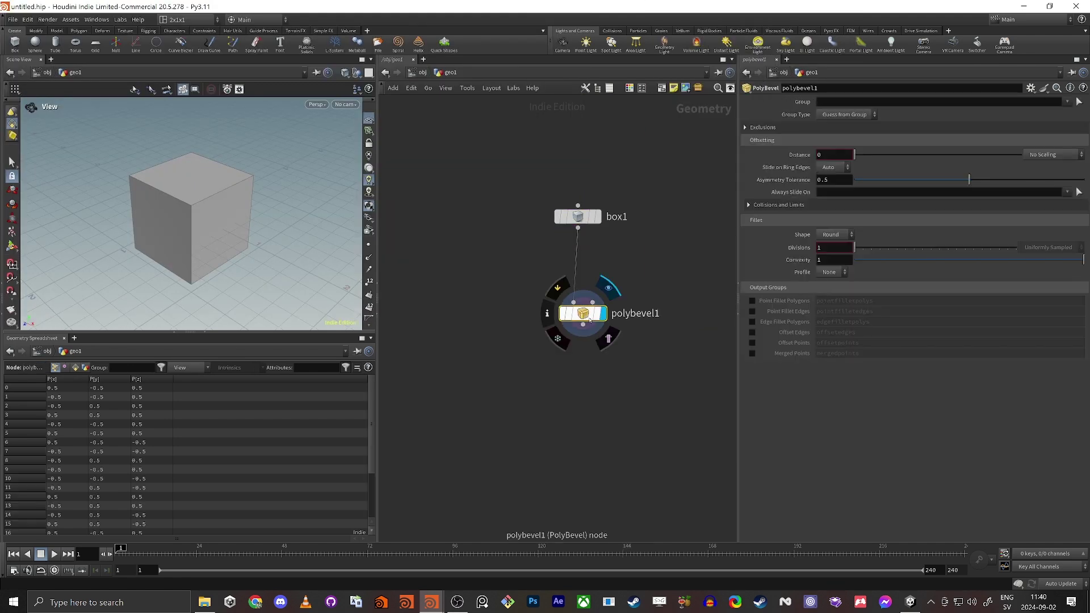
Set the PolyBevel distance to 0.07 and its fillet divisions to 4 to round the box edges
key(f)
drag(214, 220, 200, 250)
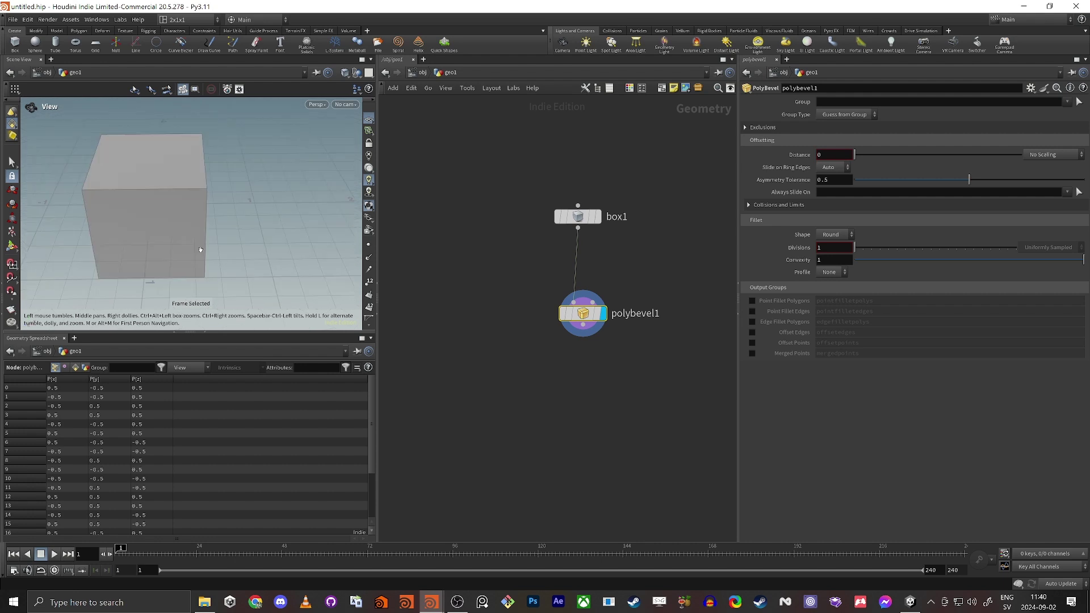
drag(225, 333, 224, 433)
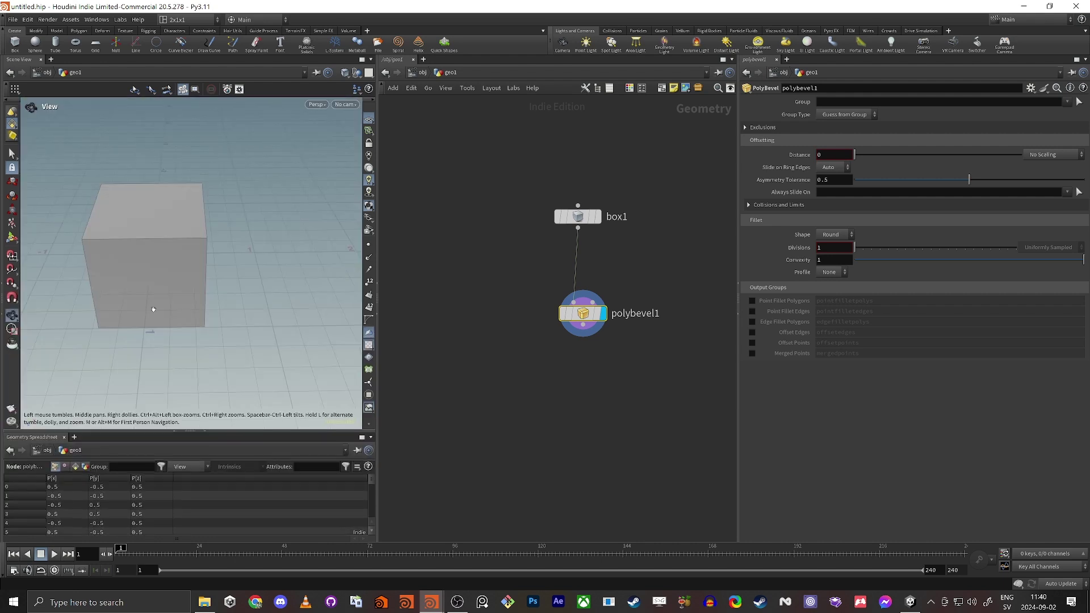
right_drag(152, 309, 210, 226)
drag(209, 226, 230, 267)
mouse_move(860, 155)
mouse_down()
mouse_move(888, 156)
mouse_move(868, 162)
mouse_up()
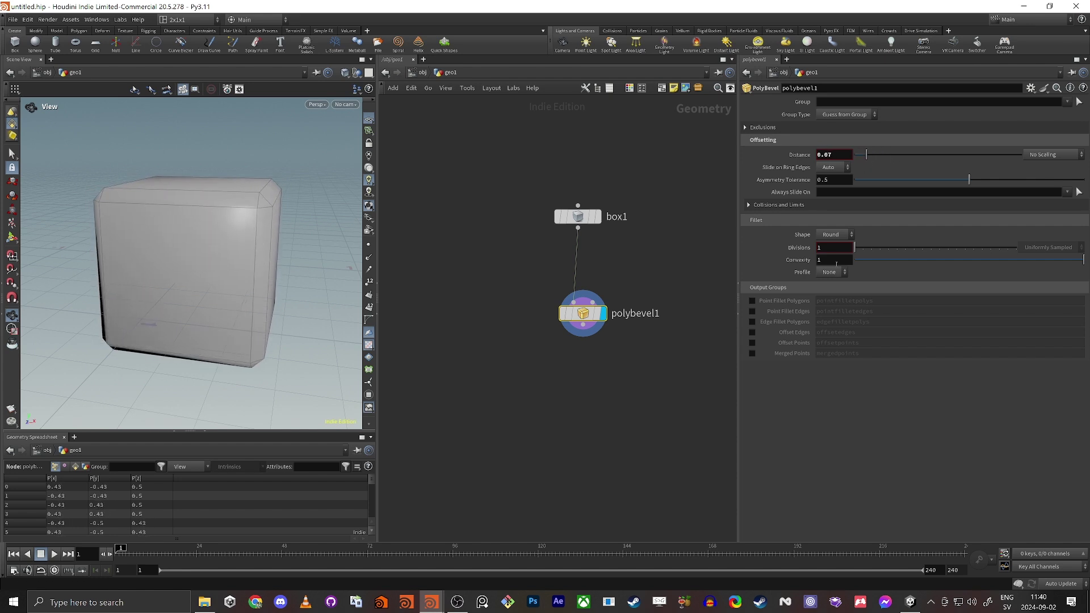
drag(859, 250, 880, 248)
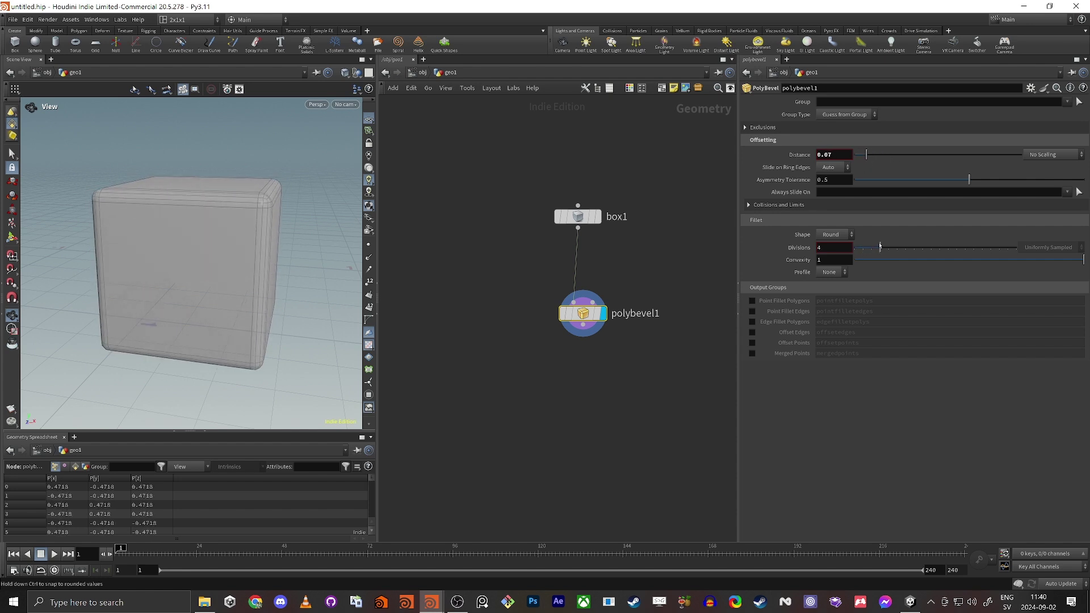
Increase the PolyBevel distance to 0.102 and inspect the rounder box edges
drag(92, 178, 123, 178)
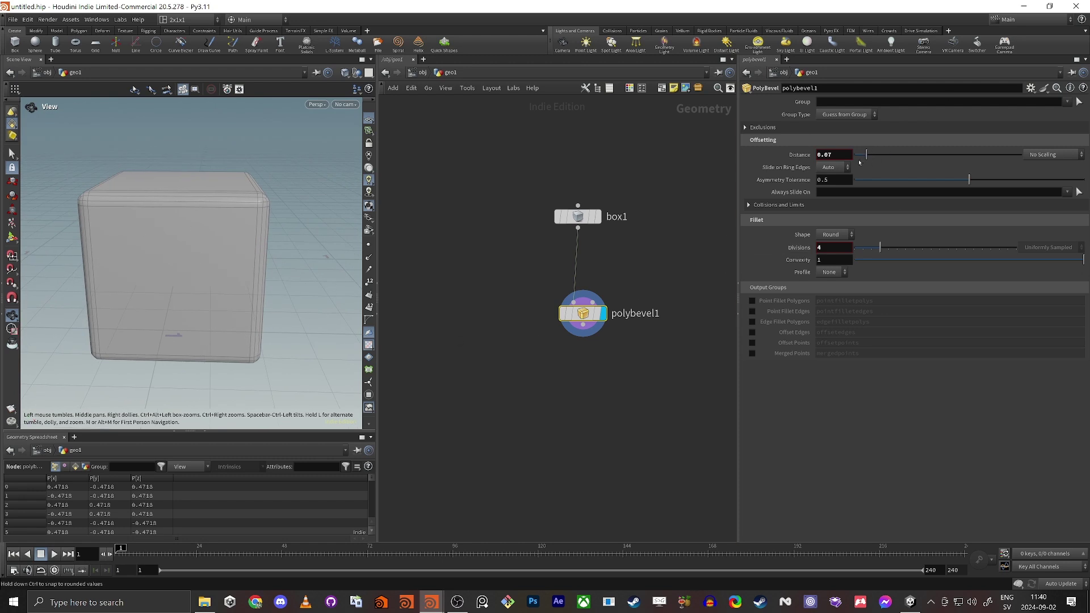
drag(867, 159, 873, 157)
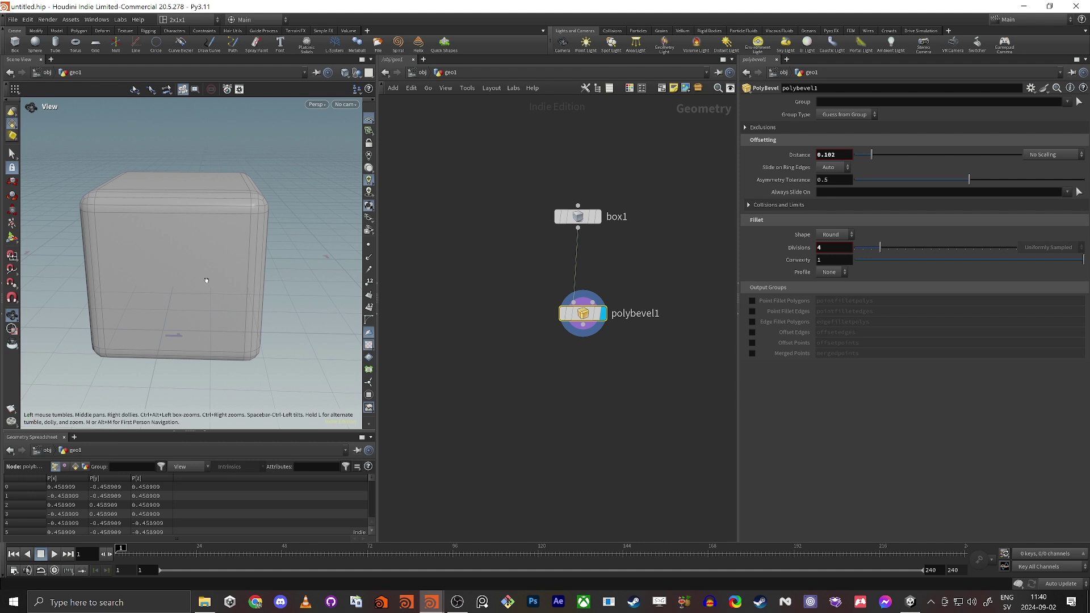
mouse_move(206, 283)
mouse_down()
mouse_move(244, 263)
mouse_move(198, 263)
mouse_move(186, 284)
mouse_up()
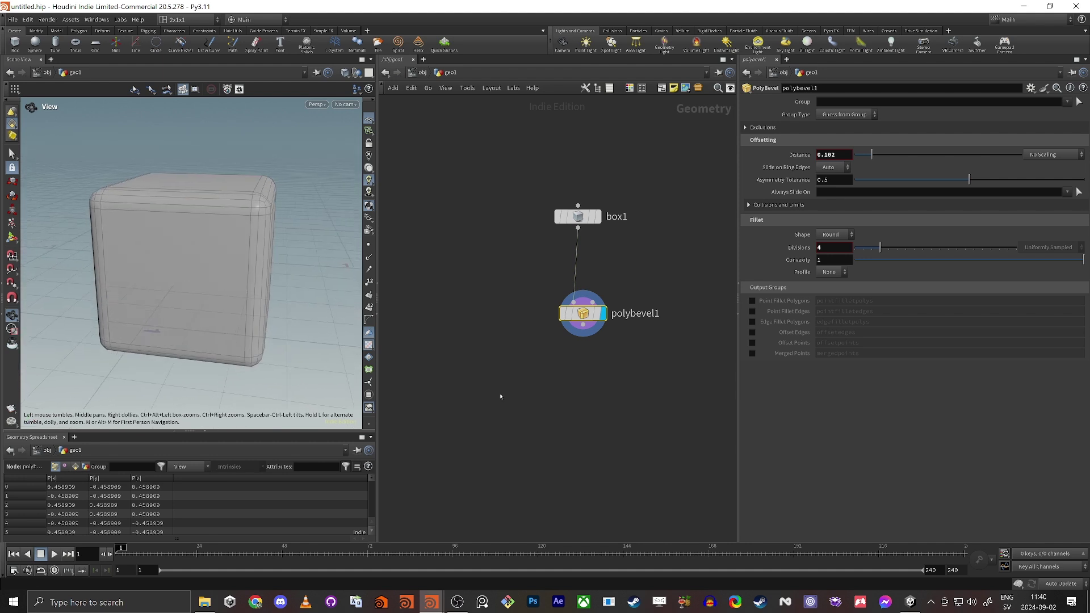
Add a Normal node fed by the PolyBevel output and tidy the node layout
key(Tab)
text(norm)
key(Return)
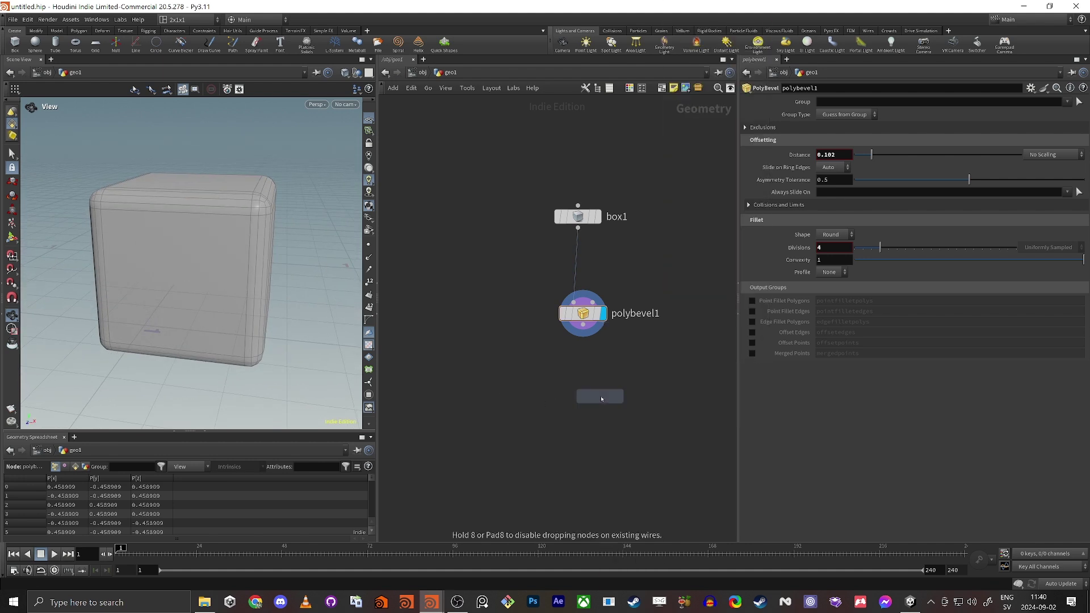
click(583, 333)
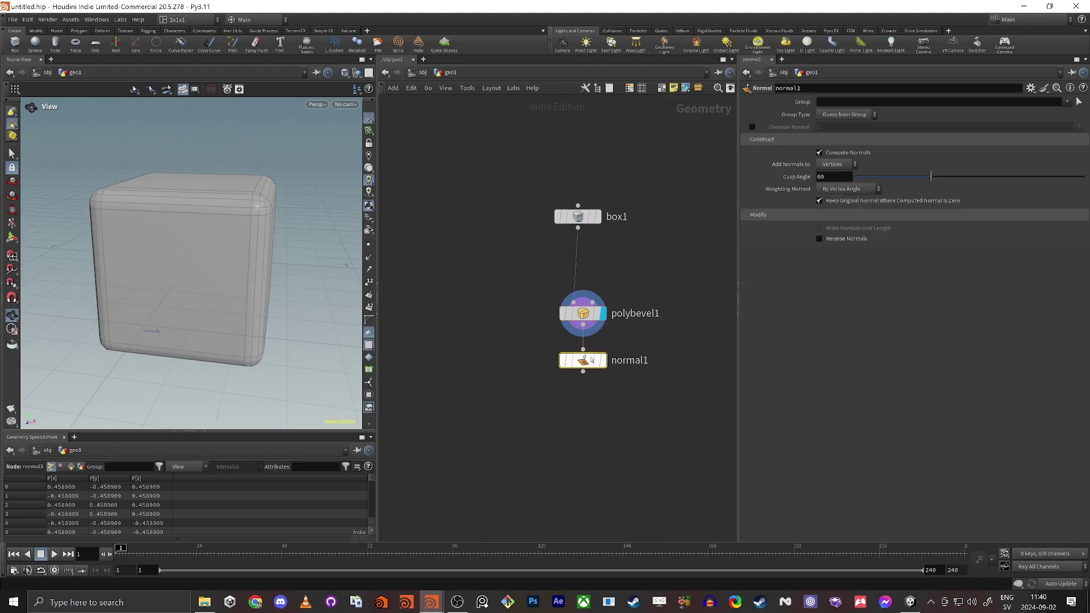
key(l)
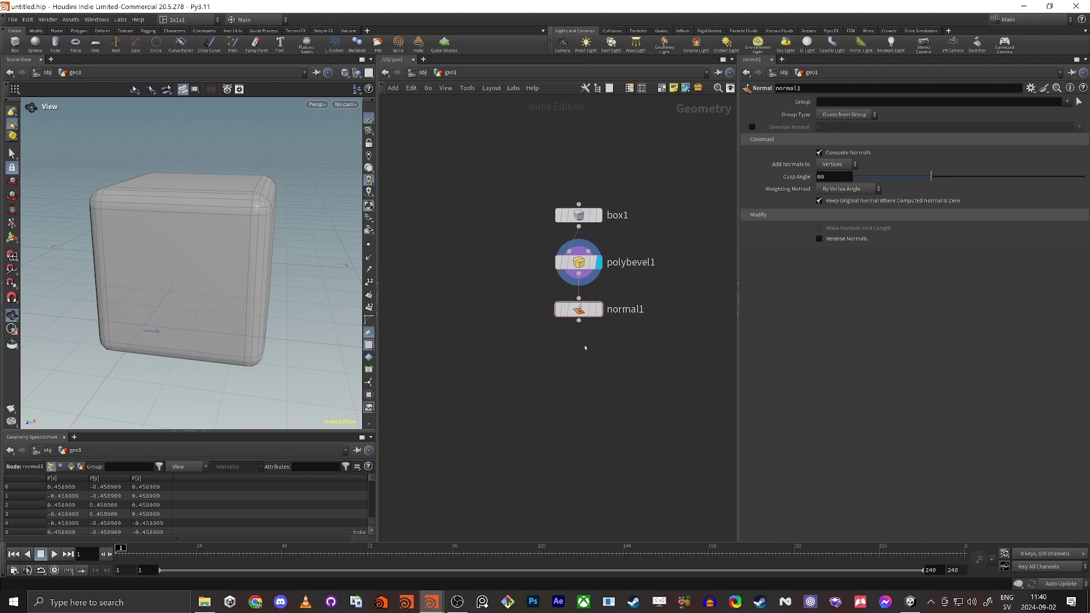
Add a Labs Auto UV node fed by the Normal output and display its result
key(Tab)
text(aut)
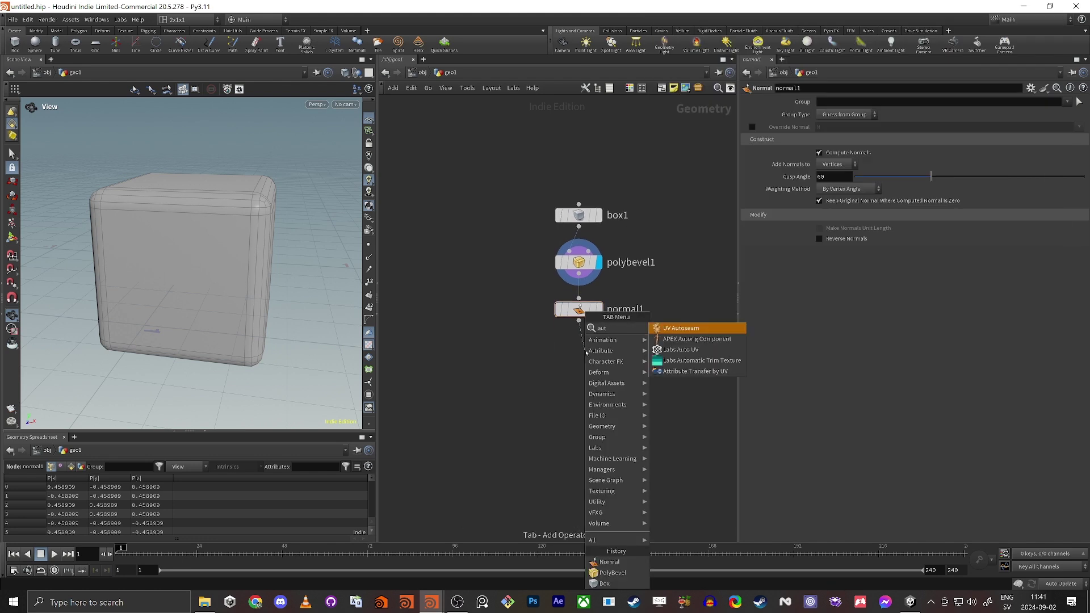
key(Down)
key(Down)
key(Return)
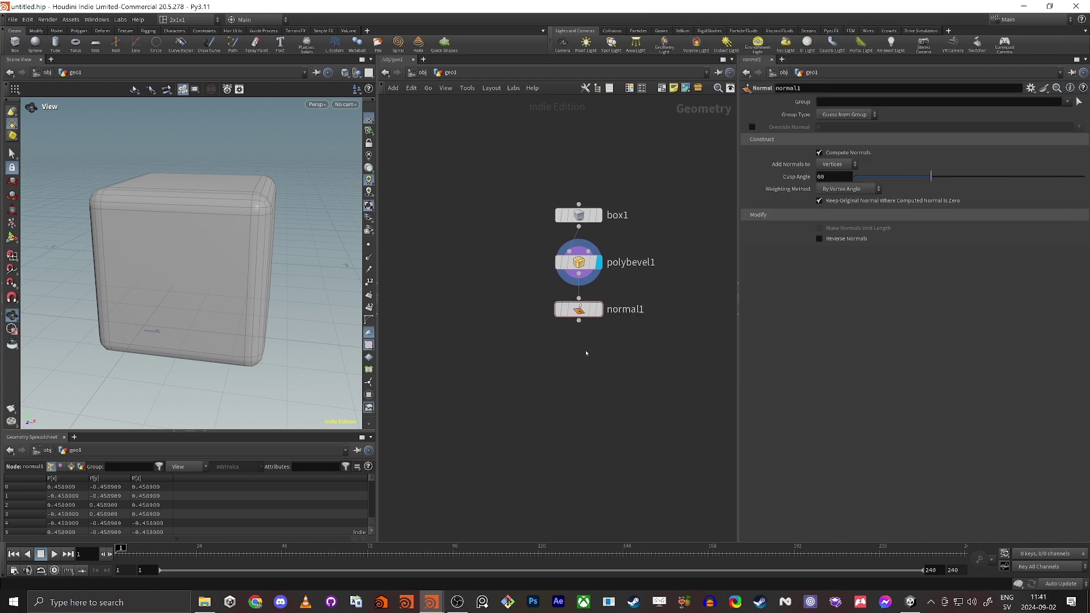
click(585, 356)
click(605, 357)
mouse_move(595, 359)
mouse_down()
mouse_move(577, 358)
mouse_move(583, 344)
mouse_move(589, 350)
mouse_up()
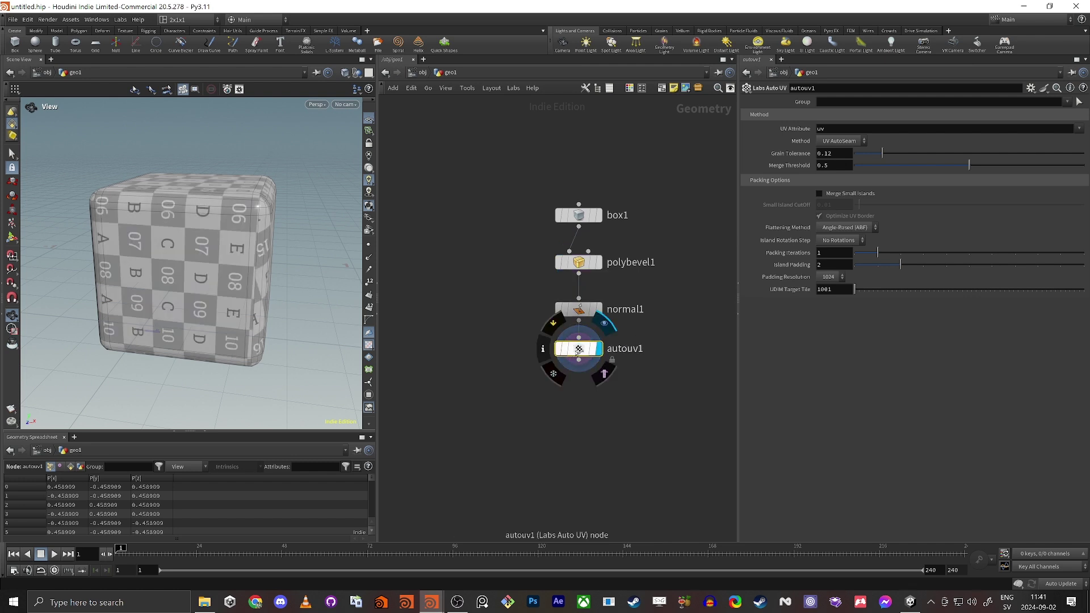
Add a Transform node fed by the Auto UV output, display its result and align the nodes in a column
click(579, 361)
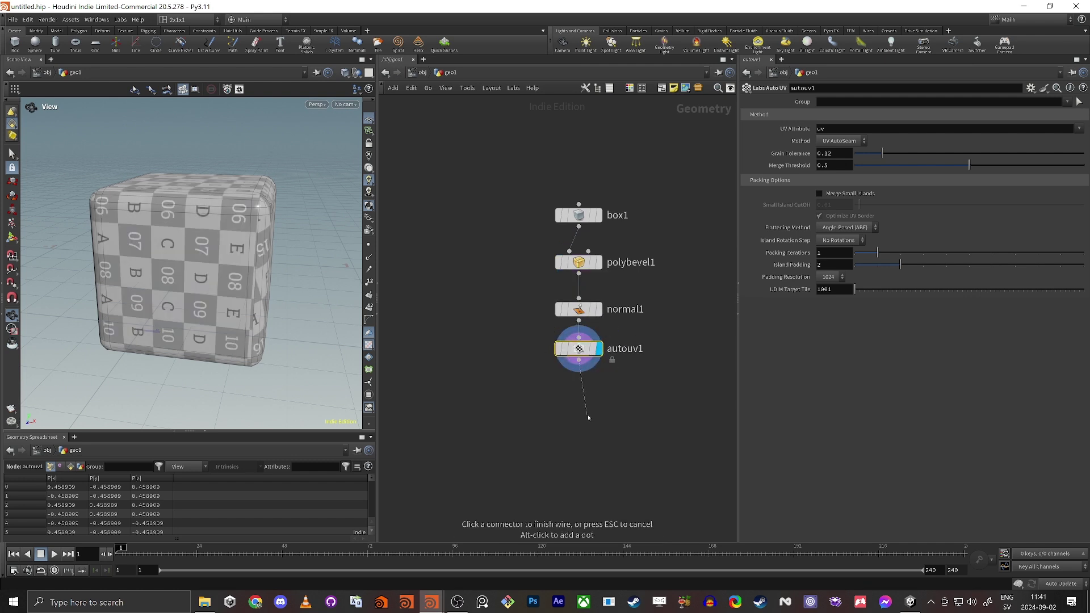
key(Tab)
text(tra)
key(Return)
click(589, 418)
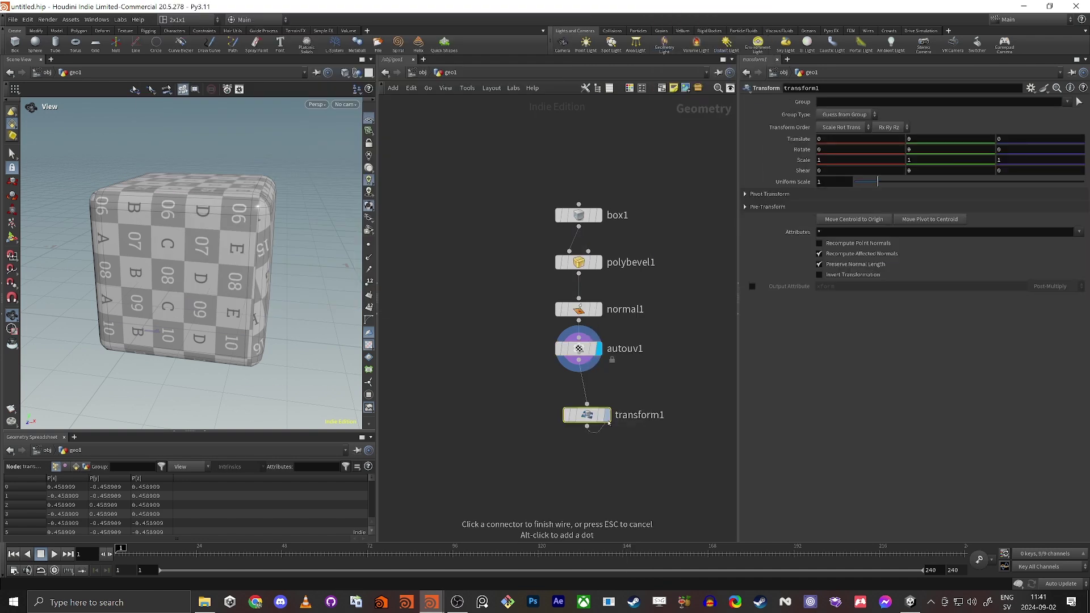
click(607, 415)
key(l)
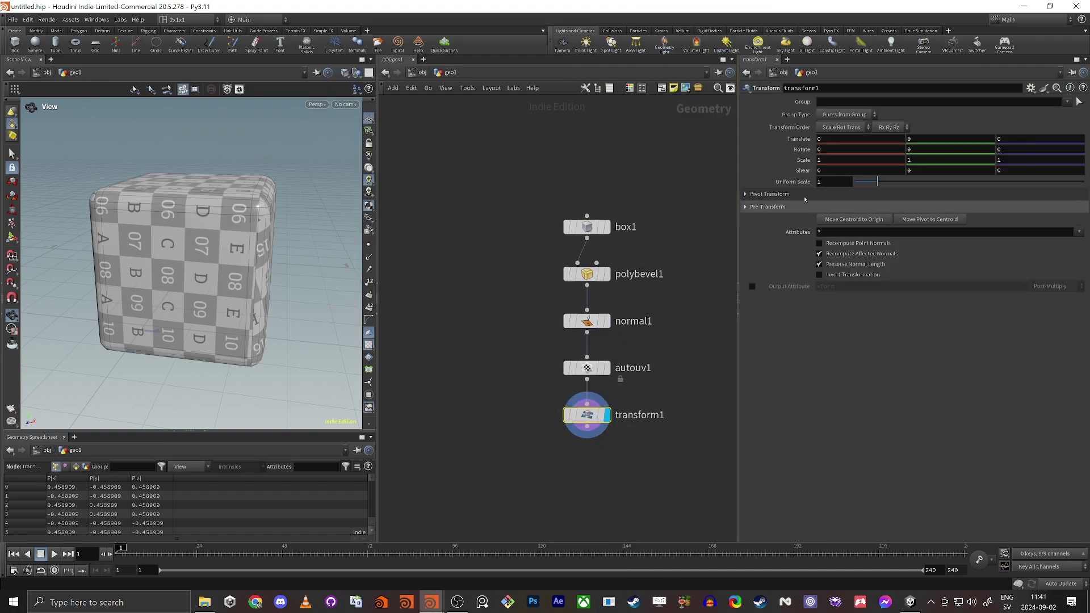
Set the Transform node's uniform scale to 100 and frame the enlarged box in the viewport
key(Return)
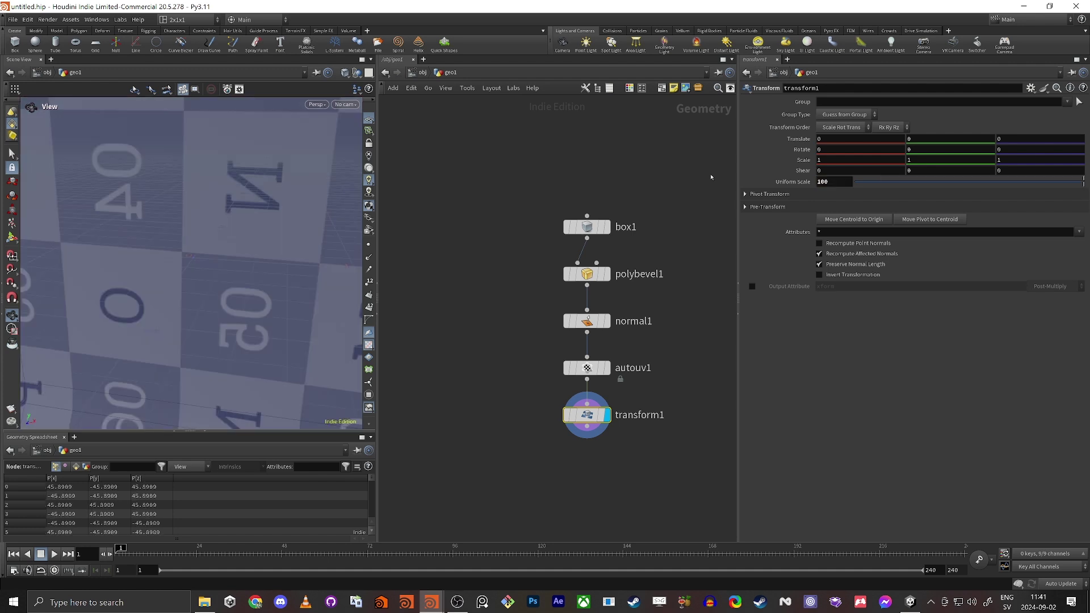
key(f)
drag(222, 257, 165, 173)
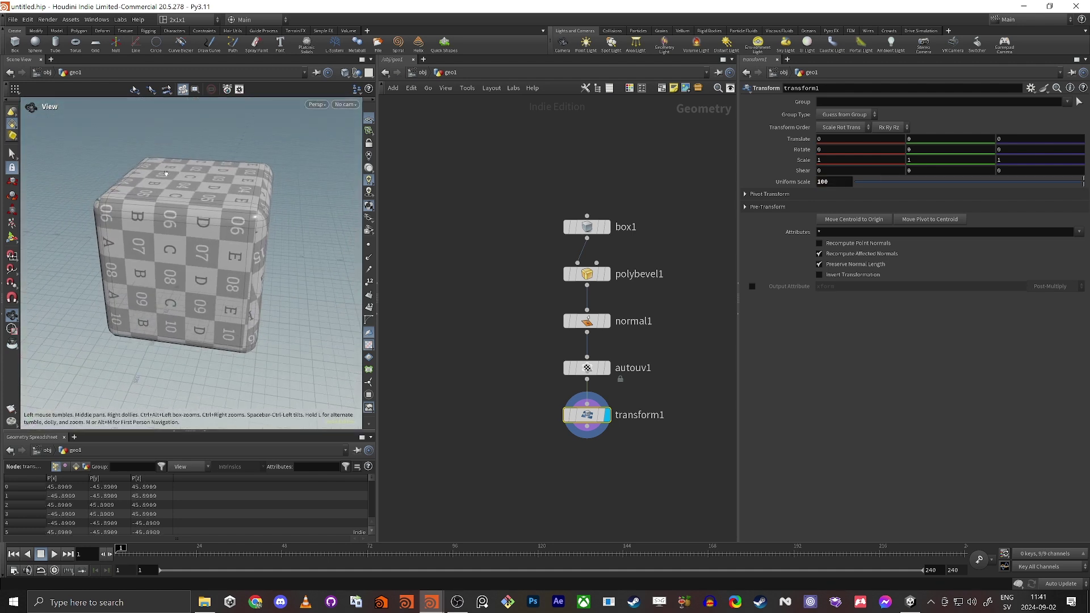
middle_drag(494, 426, 499, 380)
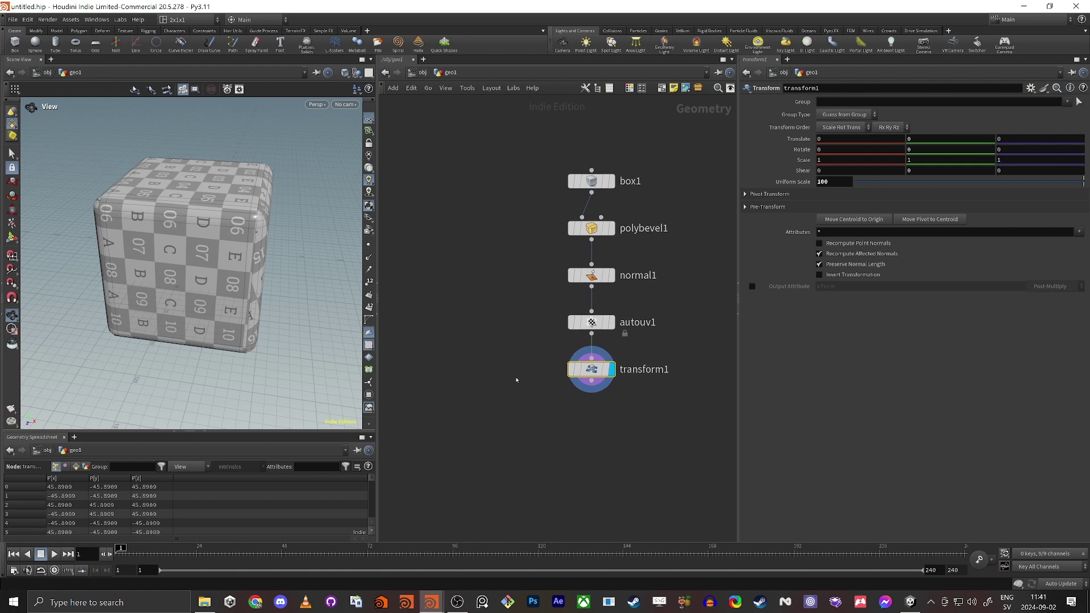
mouse_move(617, 347)
drag(834, 182, 797, 179)
Add a ROP FBX Output node fed by the Transform output and place it directly below
click(551, 384)
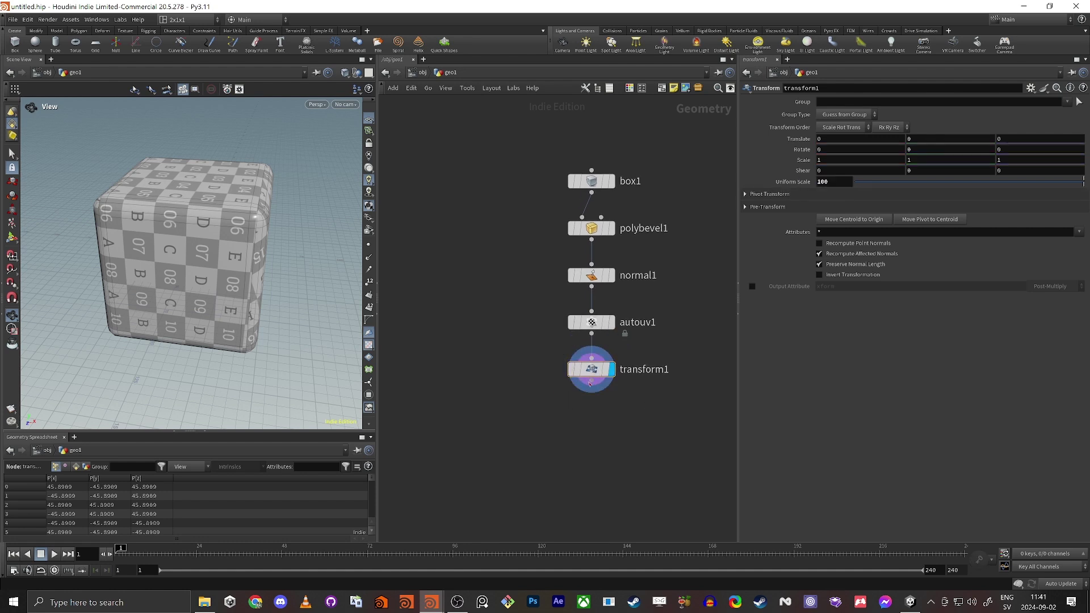
key(Tab)
text(fbx)
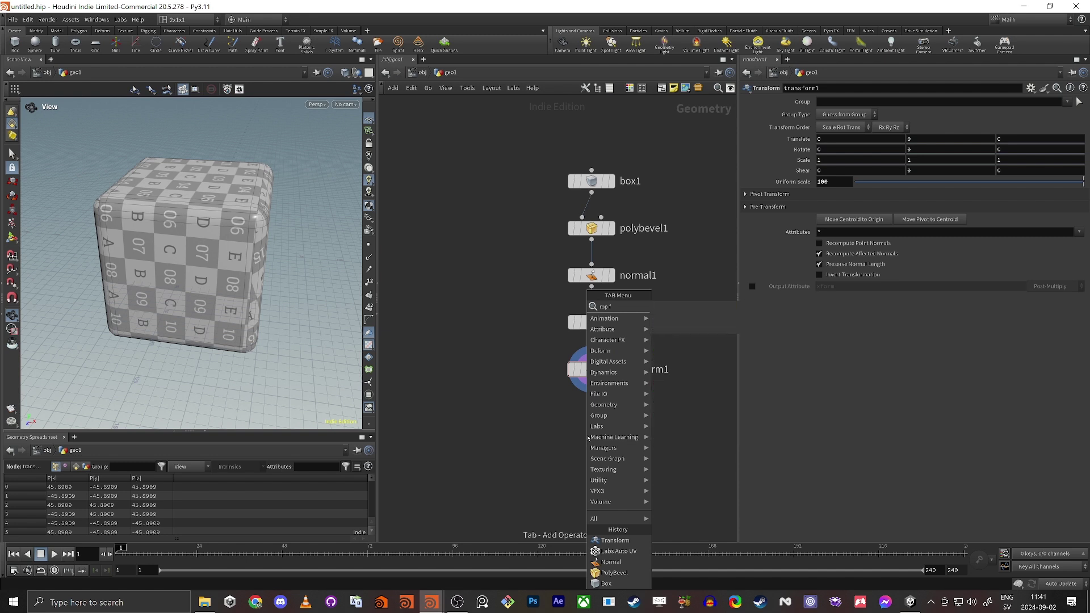
key(Return)
click(588, 437)
drag(588, 437, 593, 414)
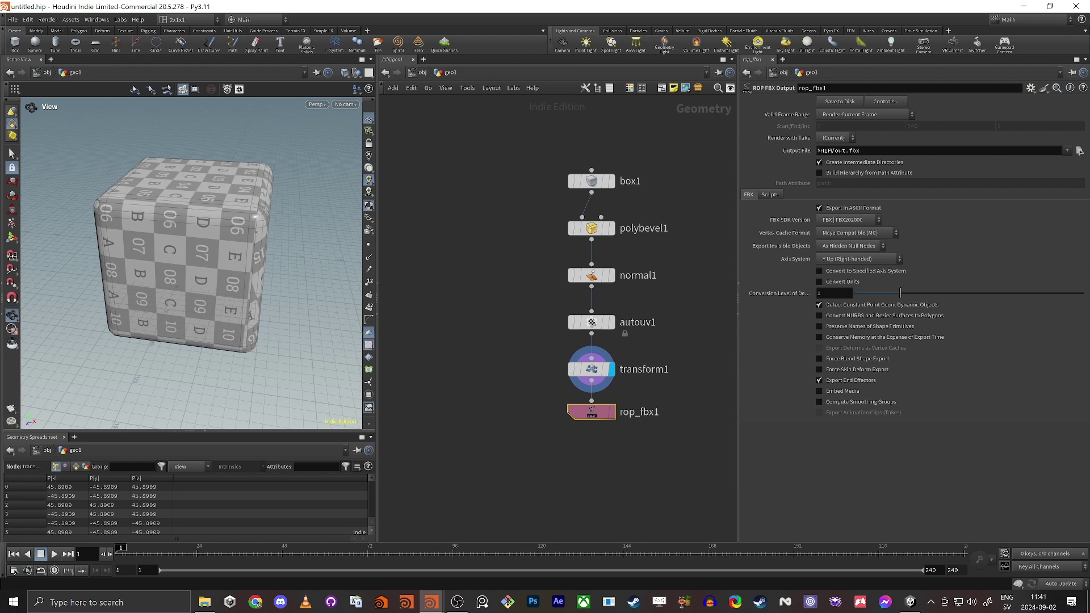
Switch to Unity, reveal the 115_DissolvingBoxes scene file in Explorer and copy its folder path
key(alt+Tab)
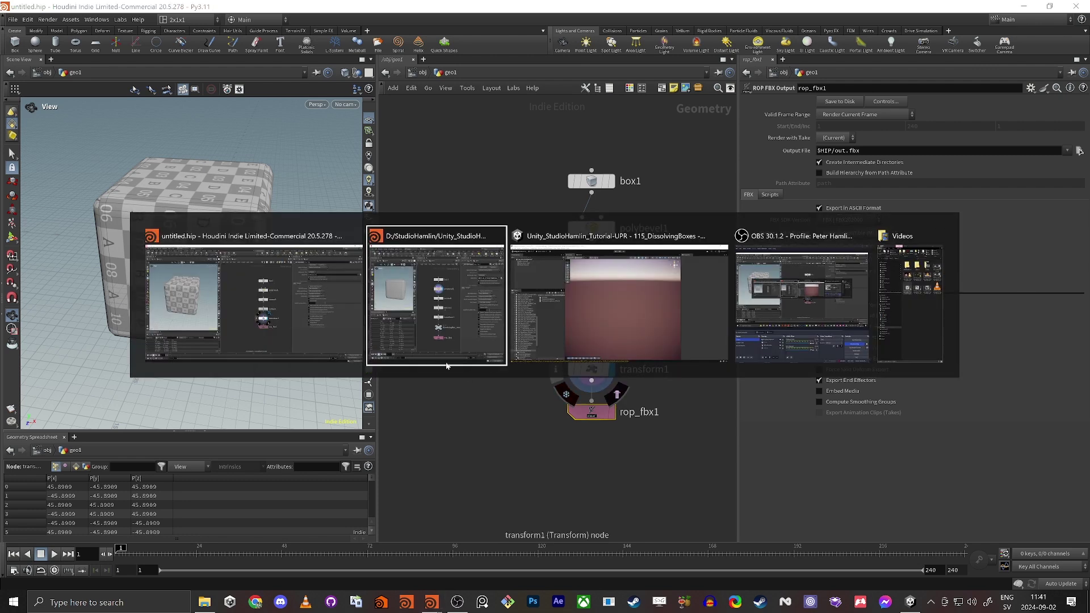
click(621, 307)
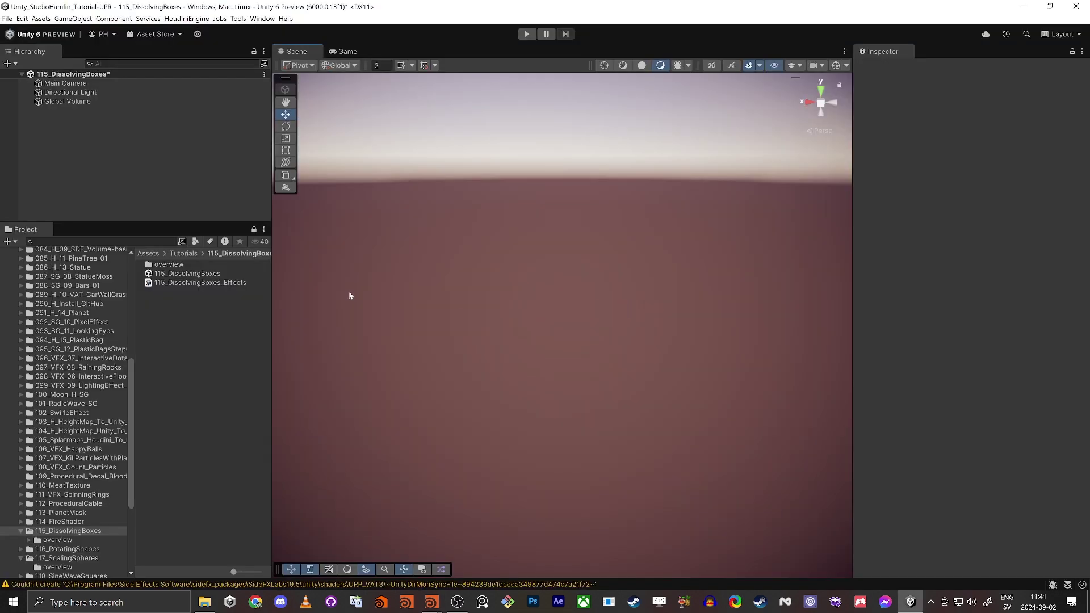
right_click(179, 278)
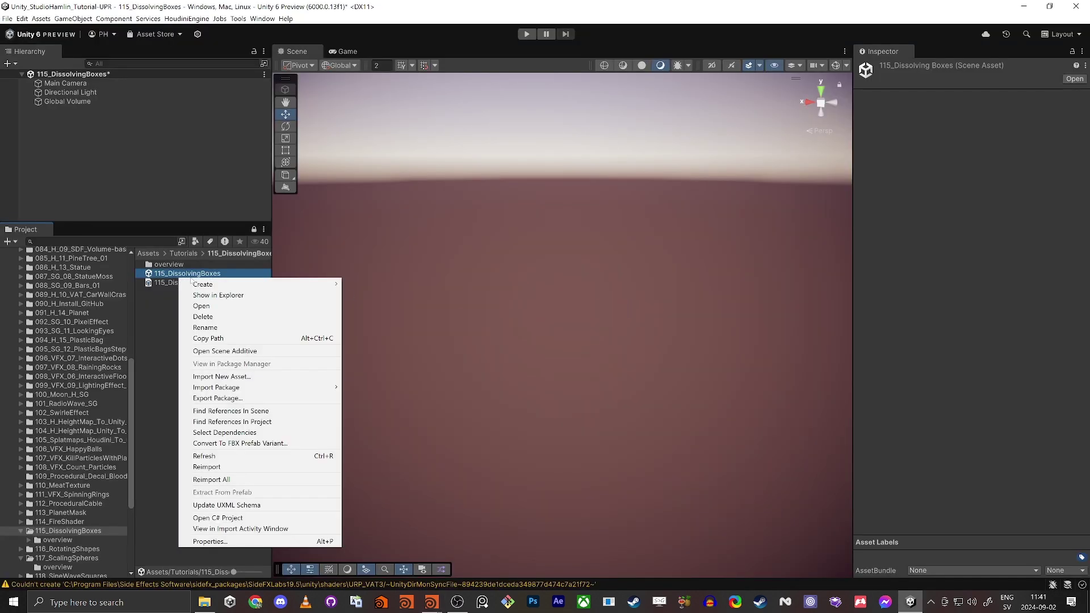
click(227, 295)
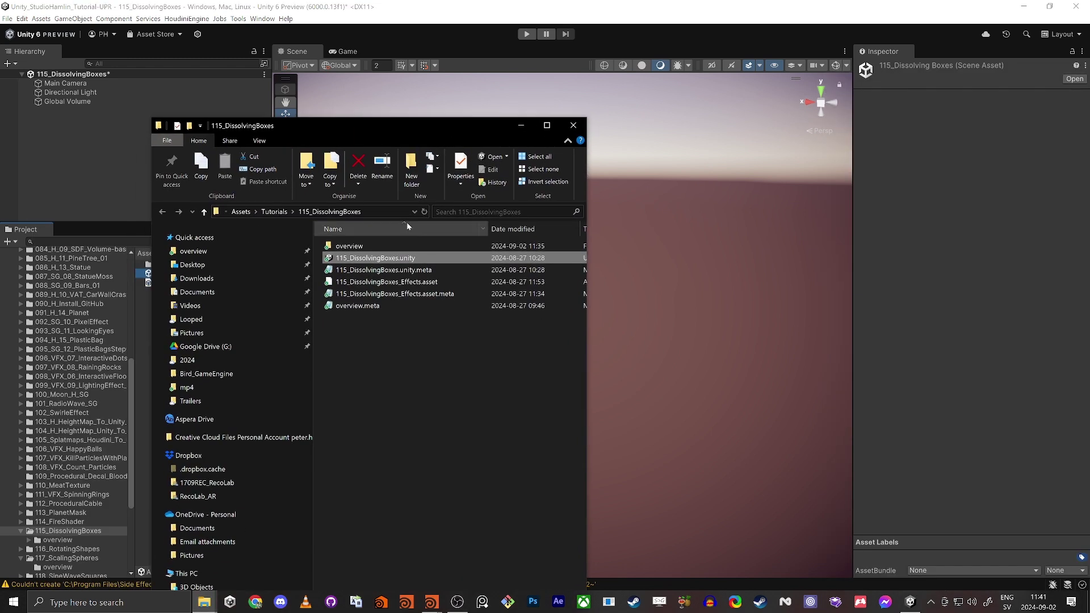
click(392, 212)
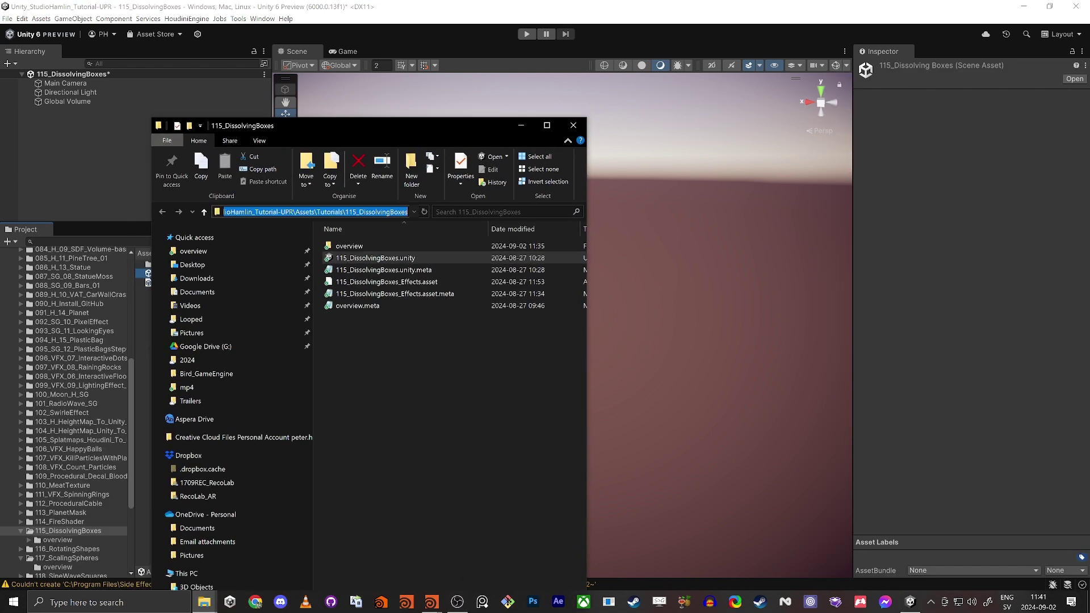
click(573, 125)
Switch back to the untitled Houdini session and open the FBX output node's output file path for editing
key(alt+Tab)
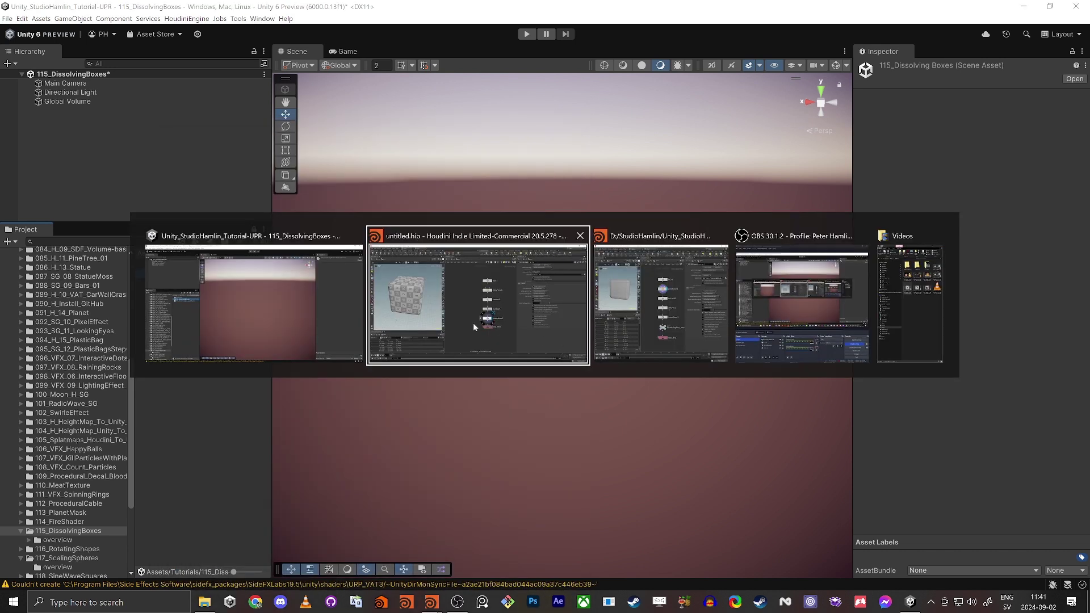
click(526, 305)
drag(468, 428, 619, 403)
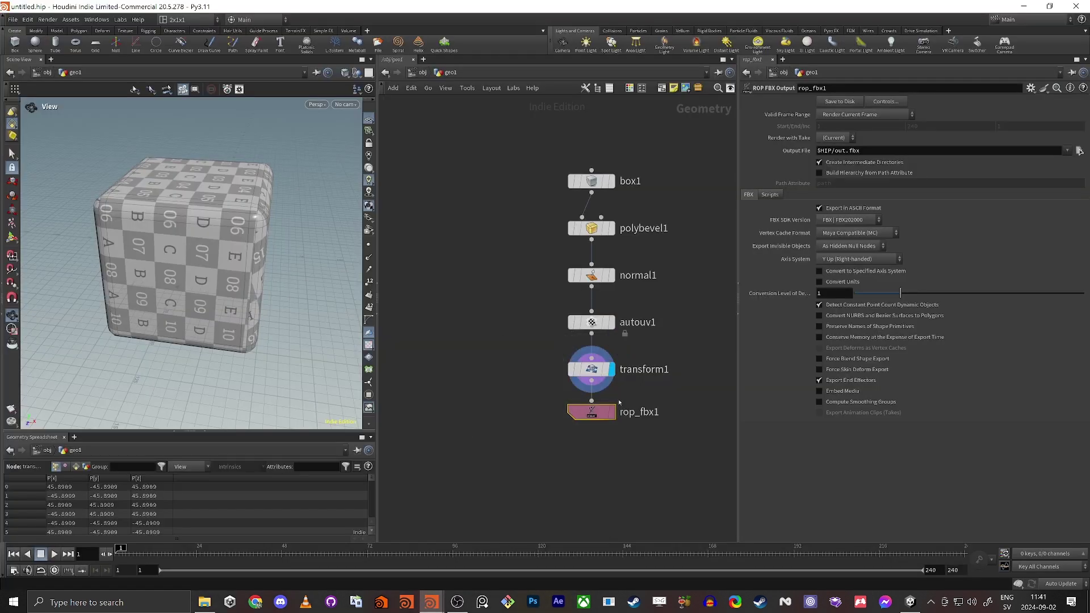
click(845, 152)
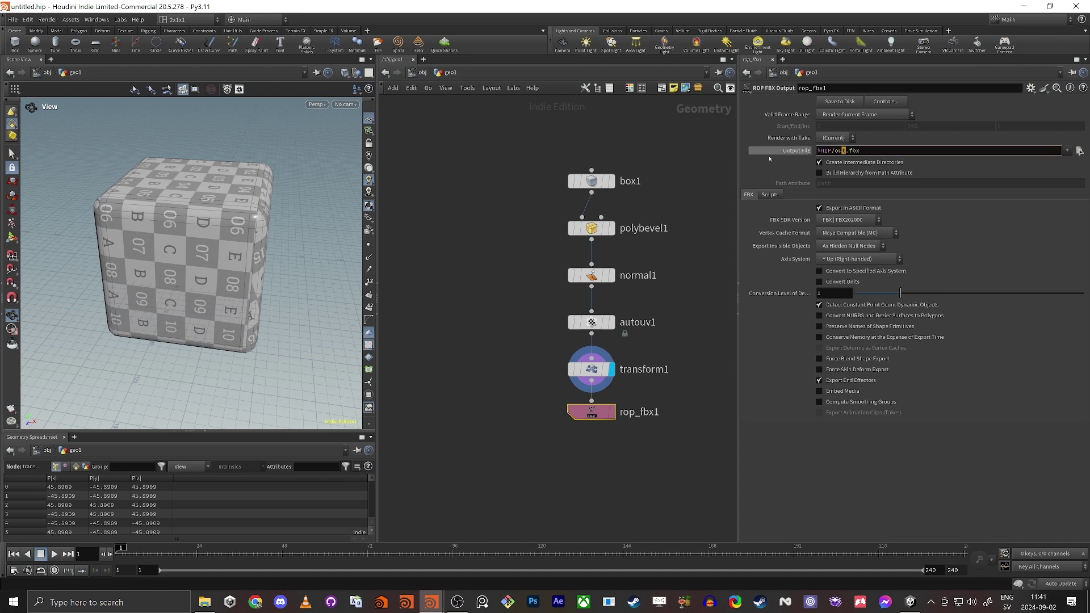
Start saving the Houdini scene under a new name, using the copied 115_DissolvingBoxes folder path as its location
click(12, 20)
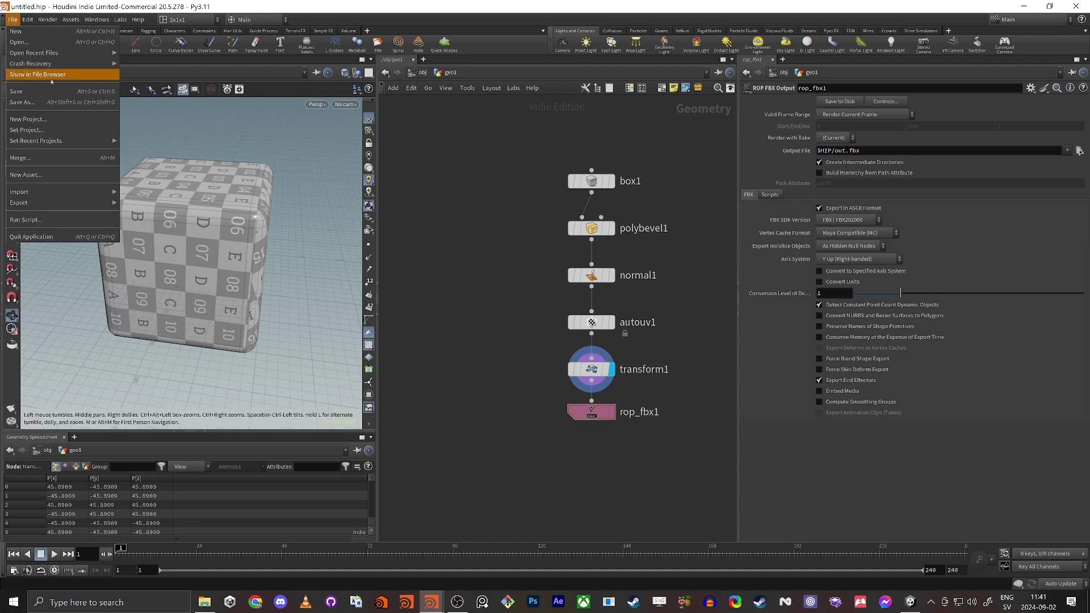
click(50, 102)
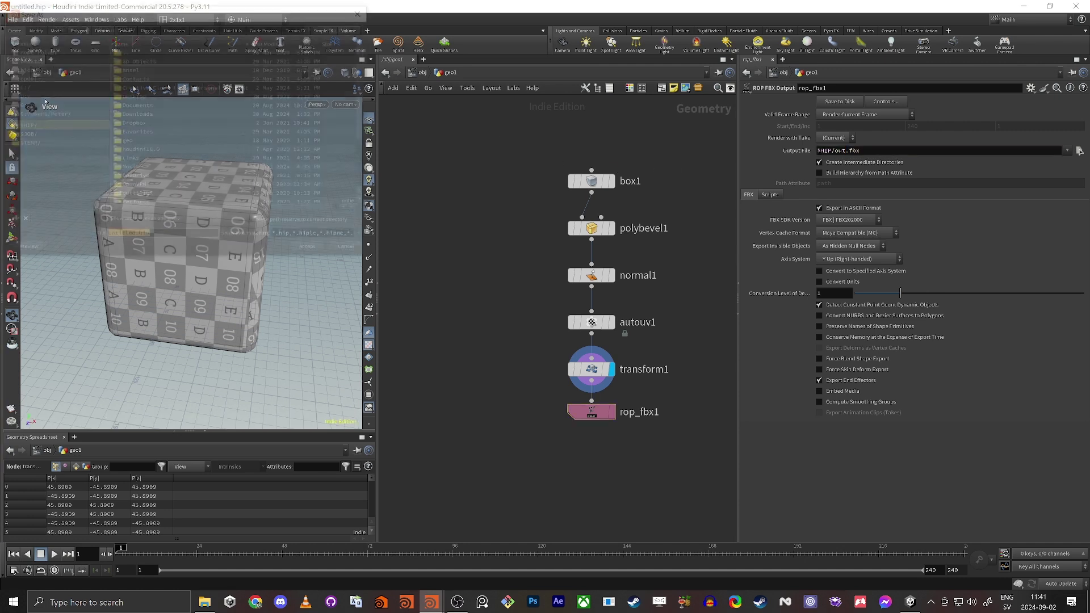
click(161, 25)
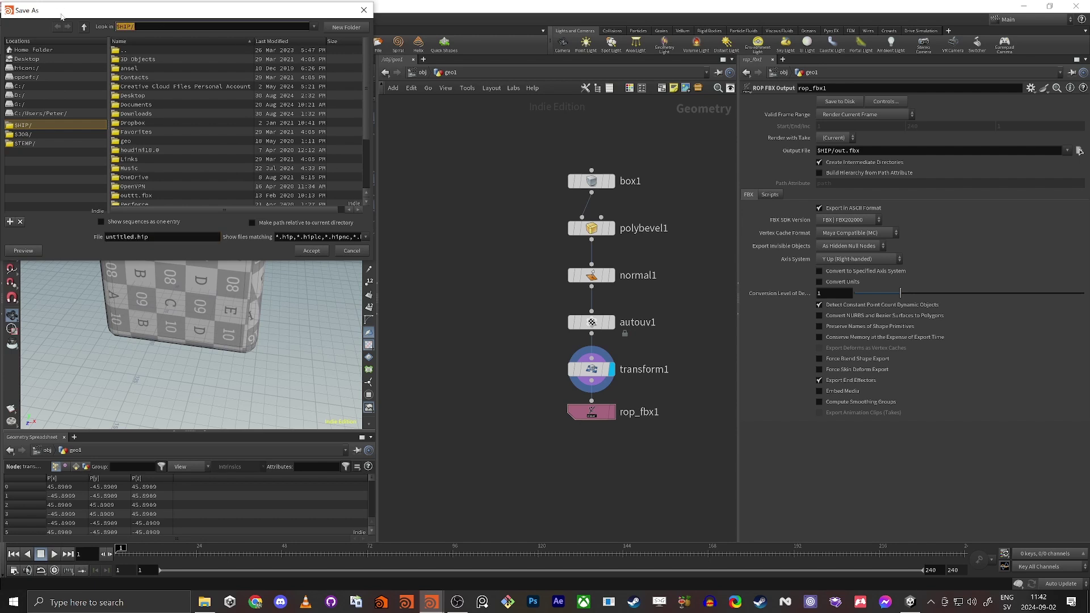
text(D:/StudioHamlin/Unity_StudioHamlin_Tutorial-UPR/Assets/)
key(Return)
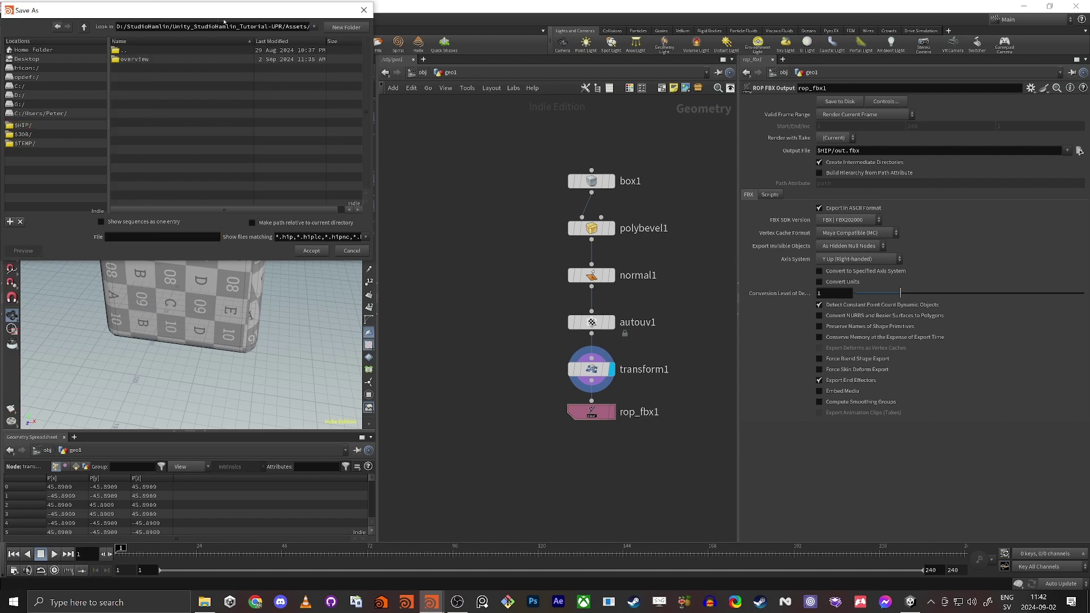
drag(175, 27, 311, 26)
click(296, 26)
click(280, 27)
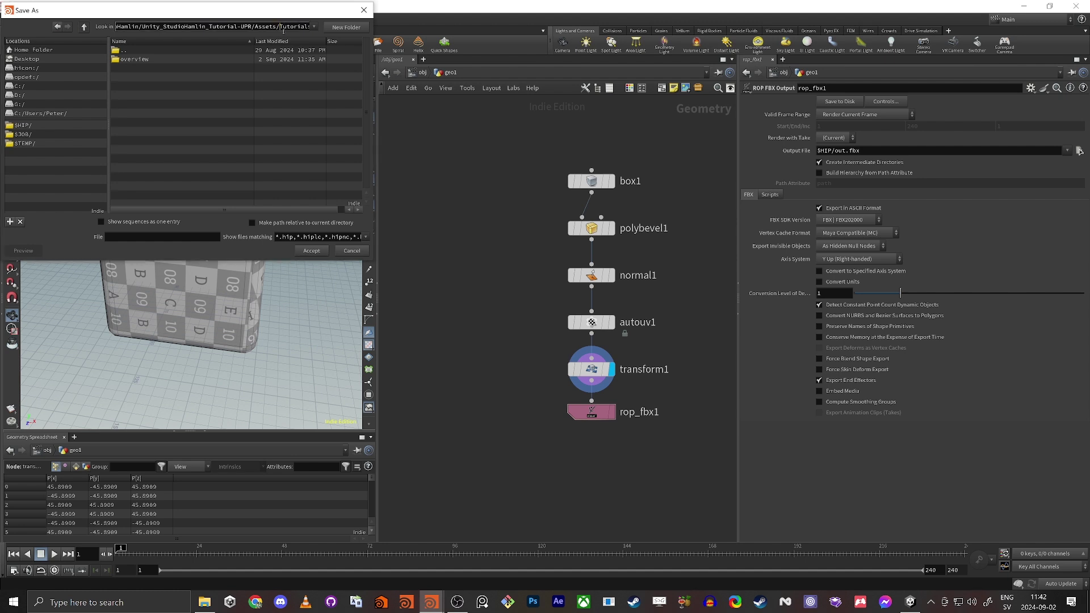
Save the Houdini scene as 115_DissolvingBoxes in the Unity project's Assets/Tutorials/115_DissolvingBoxes folder
key(Right)
key(Right)
key(Right)
key(Right)
key(Right)
key(Right)
key(Right)
key(Right)
key(Right)
key(Right)
key(Right)
key(Right)
key(Right)
key(Right)
key(Right)
key(Right)
key(Right)
key(Right)
key(Right)
key(Right)
text(/)
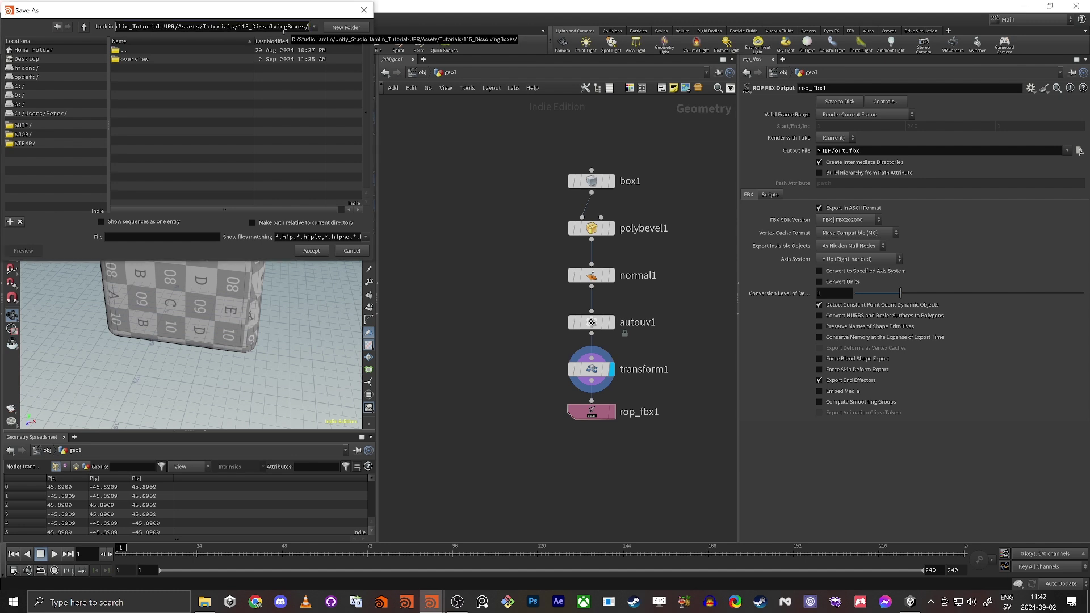
key(ctrl+shift+Left)
key(ctrl+shift+Left)
key(ctrl+x)
click(171, 236)
key(ctrl+v)
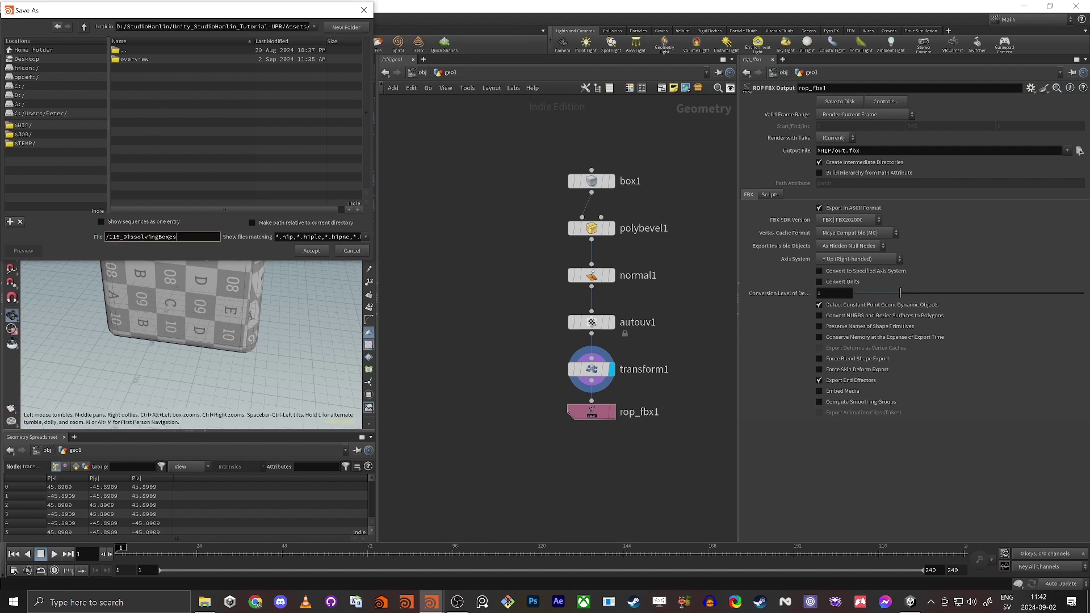
key(Home)
key(Delete)
click(311, 251)
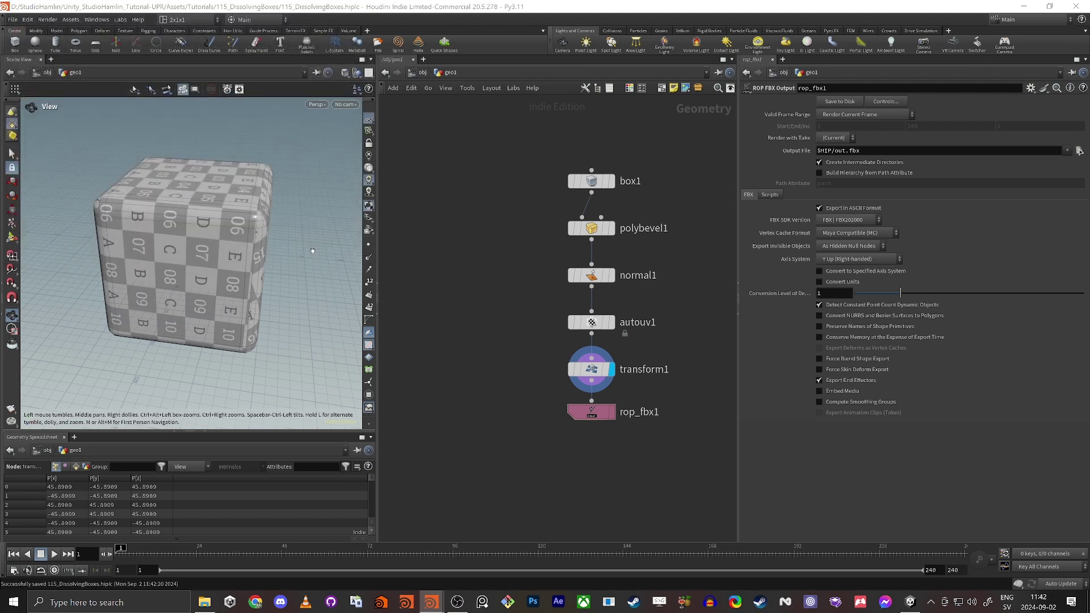
Set the FBX output node's output file to $HIP//115_DissolvingBoxes.fbx and export the box to disk
drag(510, 434, 641, 404)
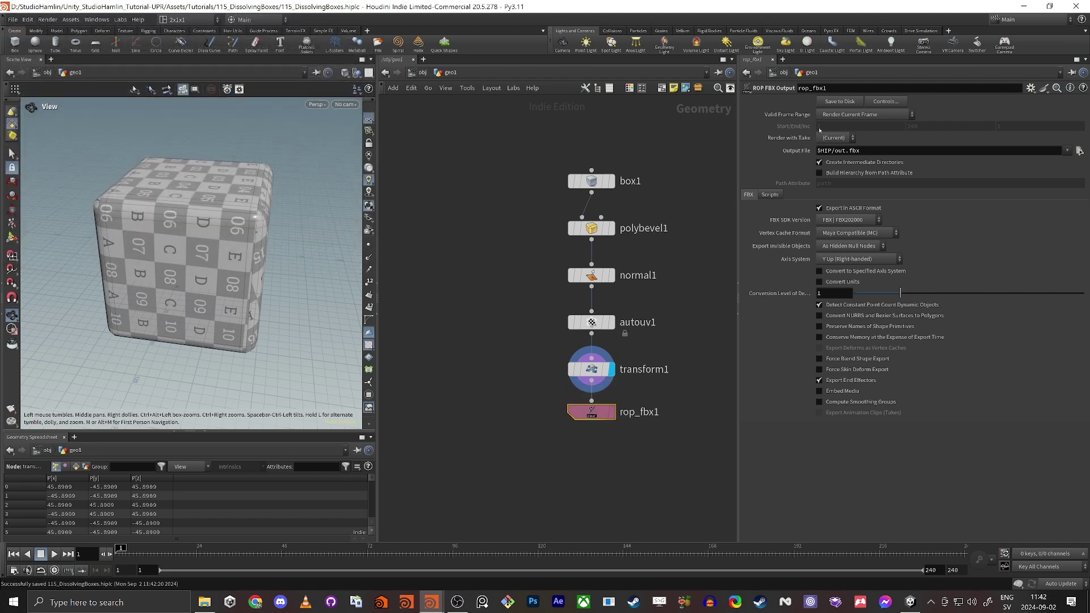
click(797, 151)
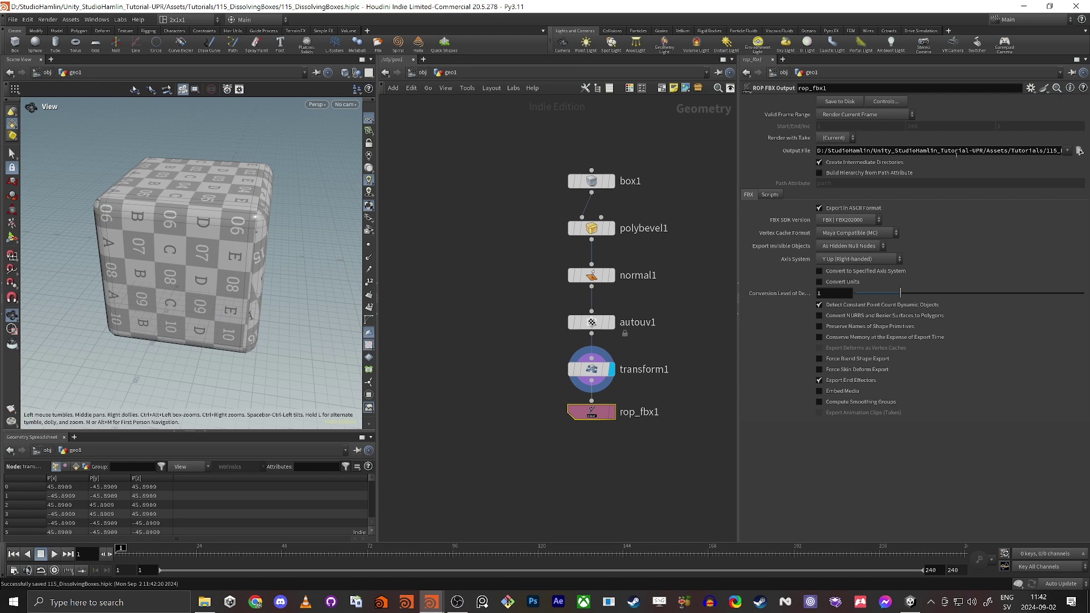
click(786, 153)
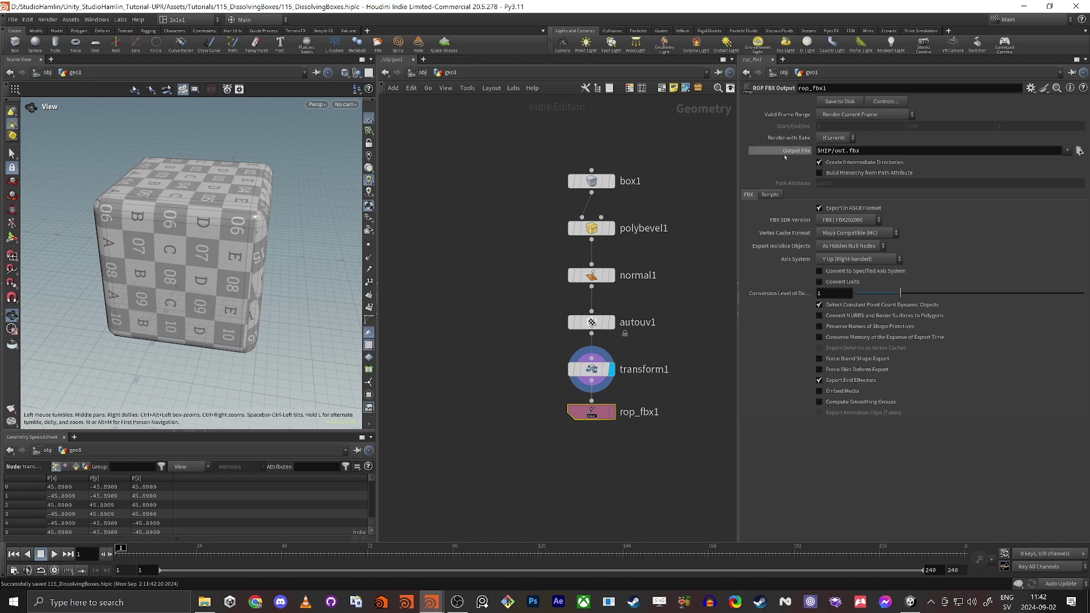
click(846, 152)
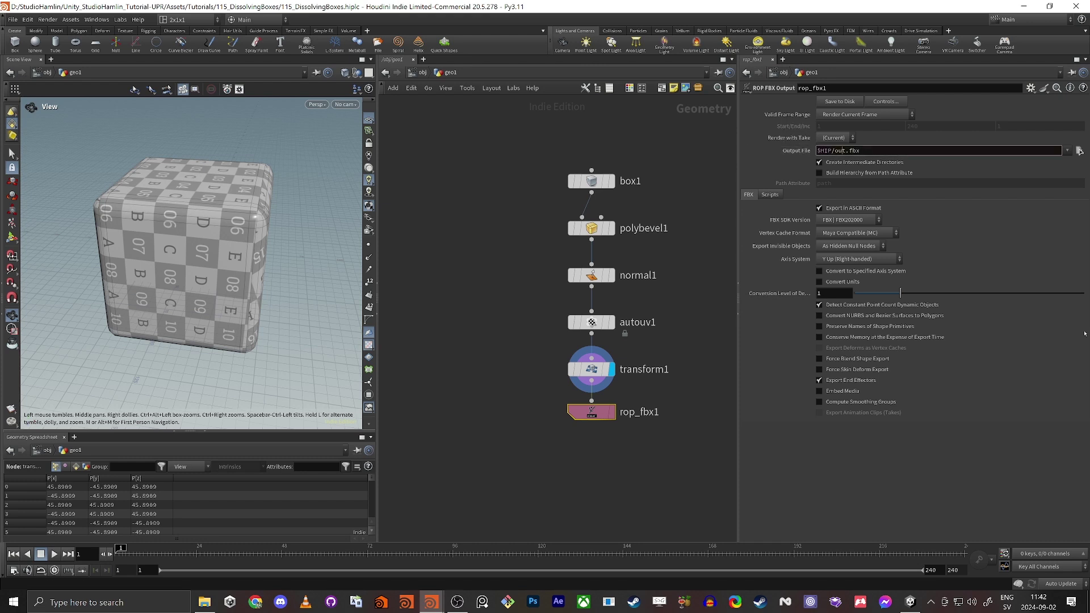
key(BackSpace)
key(BackSpace)
key(BackSpace)
key(ctrl+v)
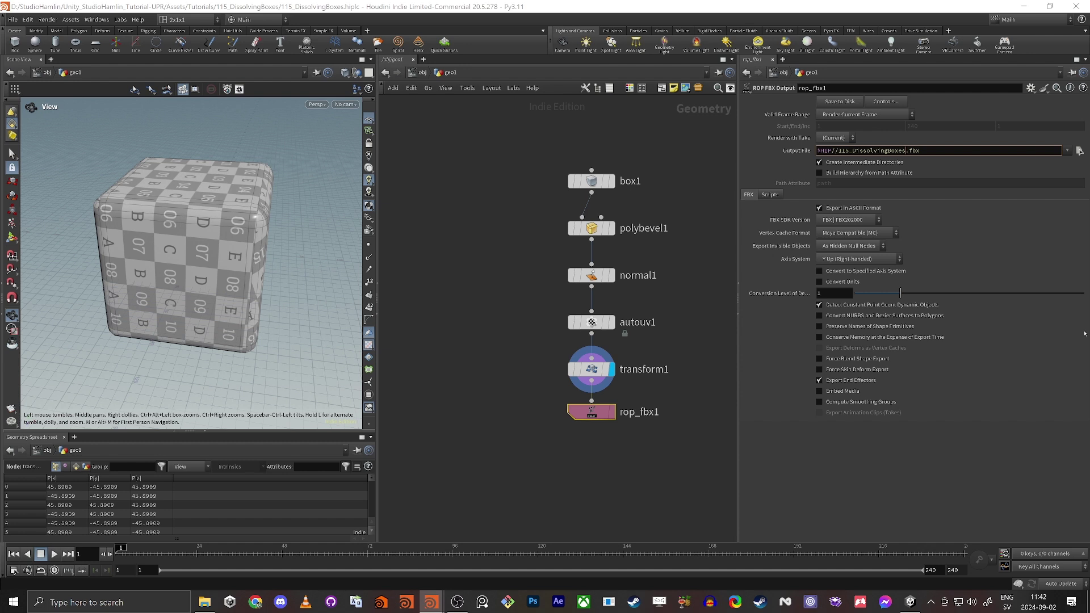
click(848, 101)
Switch to Unity, add the exported 115_DissolvingBoxes model to the scene and frame the box in the Scene view
key(alt+Tab)
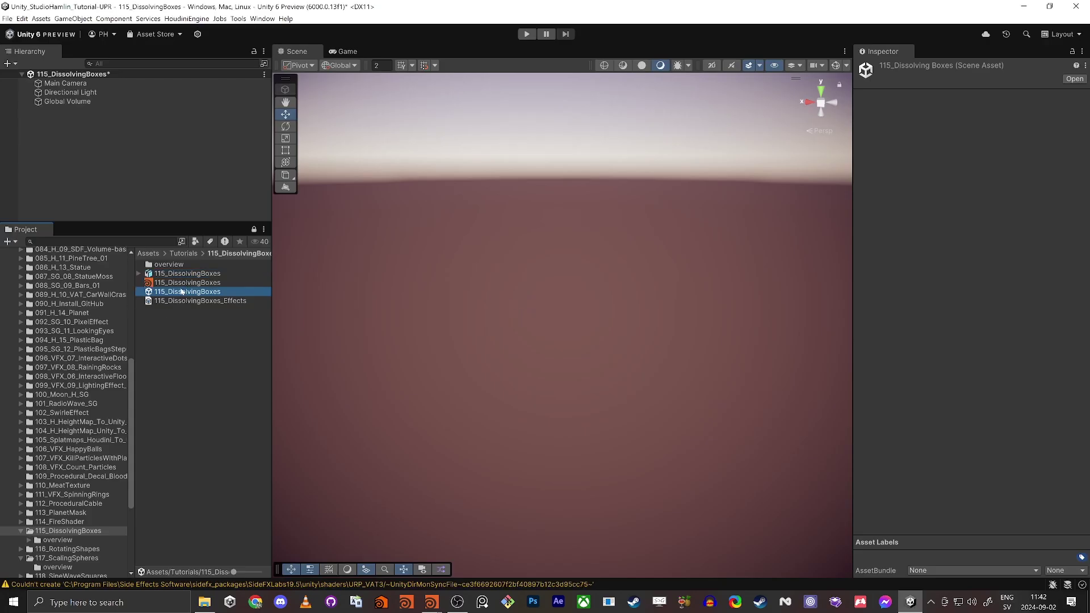
click(181, 282)
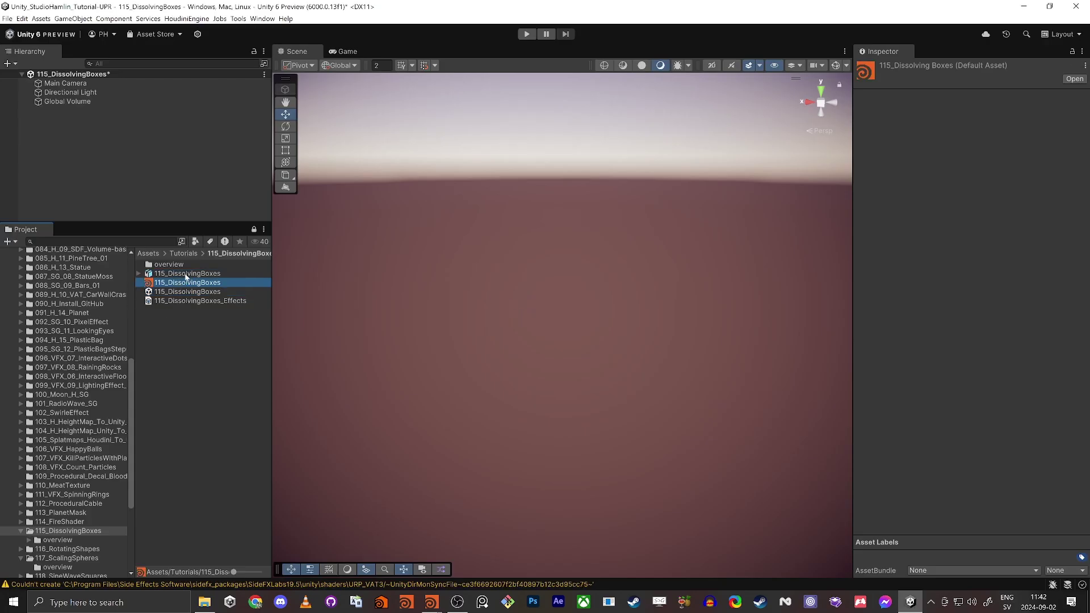
drag(187, 274, 170, 189)
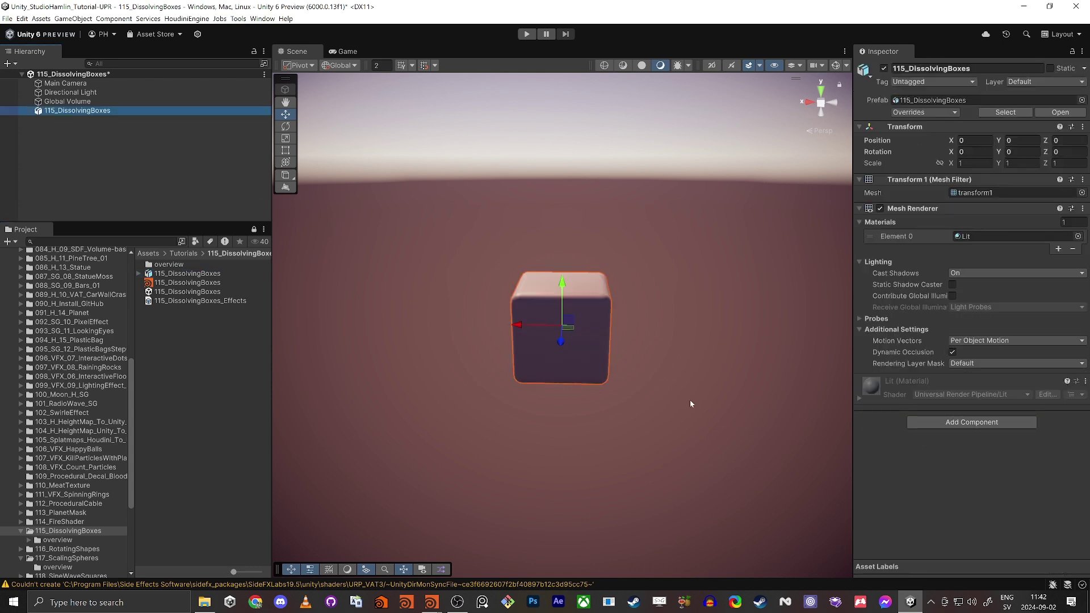
key(f)
alt+drag(629, 373, 565, 318)
scroll(632, 333, down, 5)
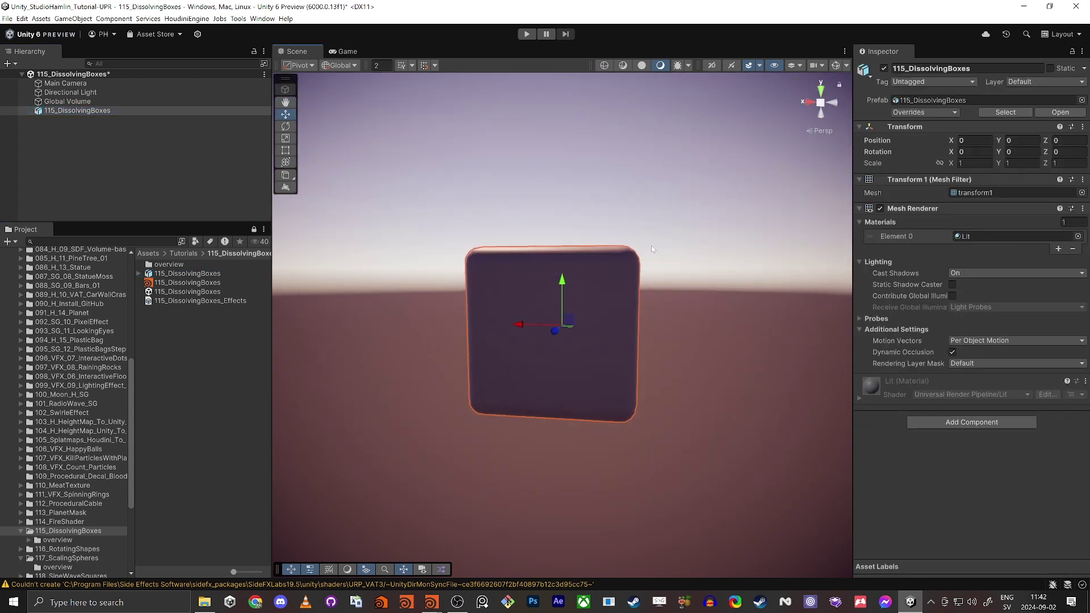
alt+drag(418, 397, 408, 361)
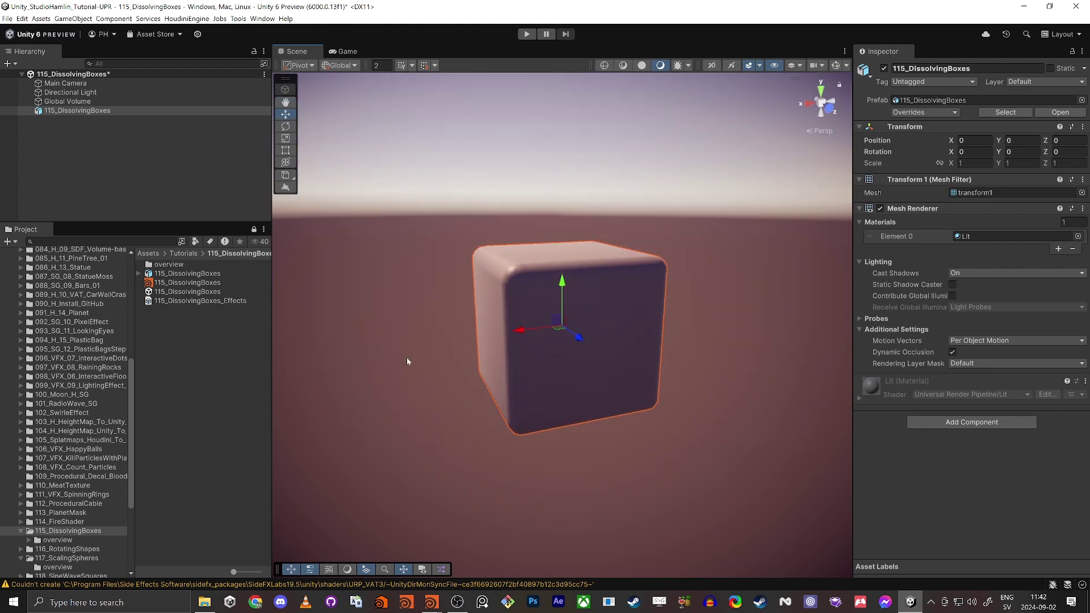
Create a URP Lit Shader Graph named 115_DissolvingBoxes in the 115_DissolvingBoxes folder
right_click(221, 352)
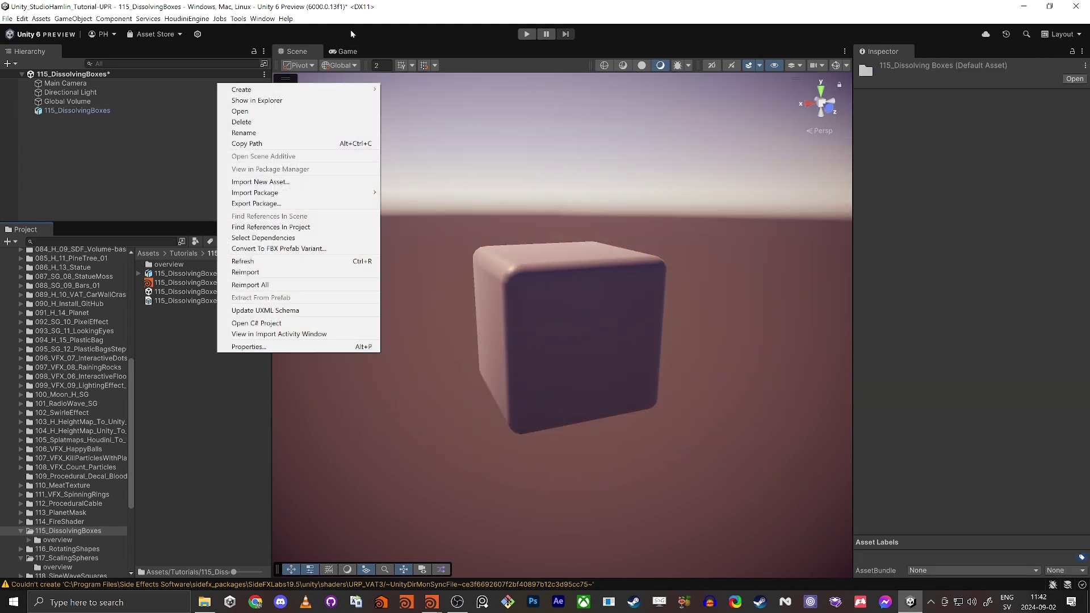
mouse_move(318, 90)
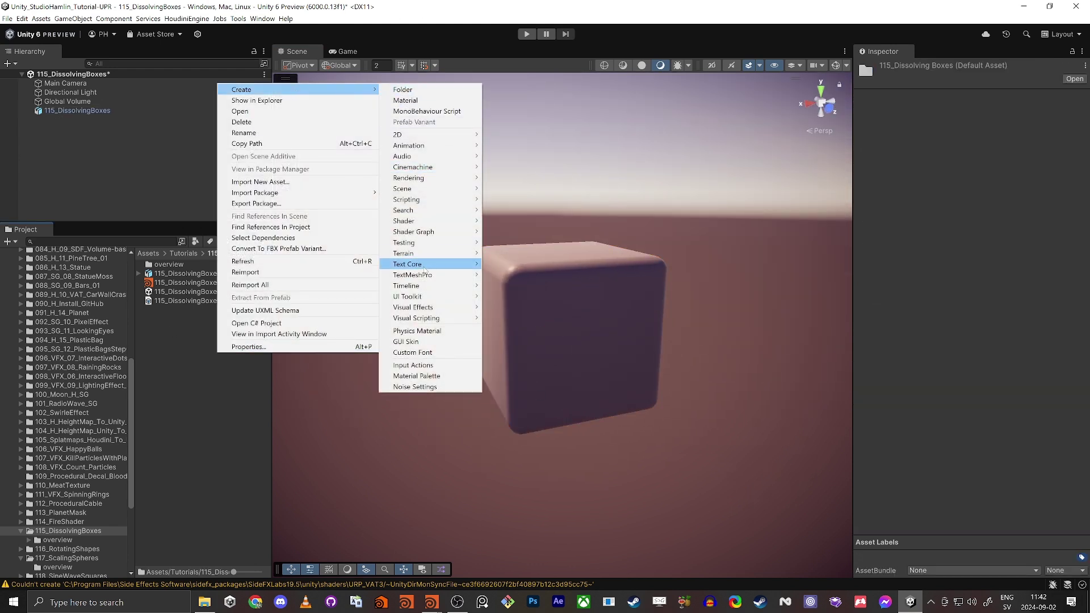
mouse_move(435, 237)
mouse_move(568, 232)
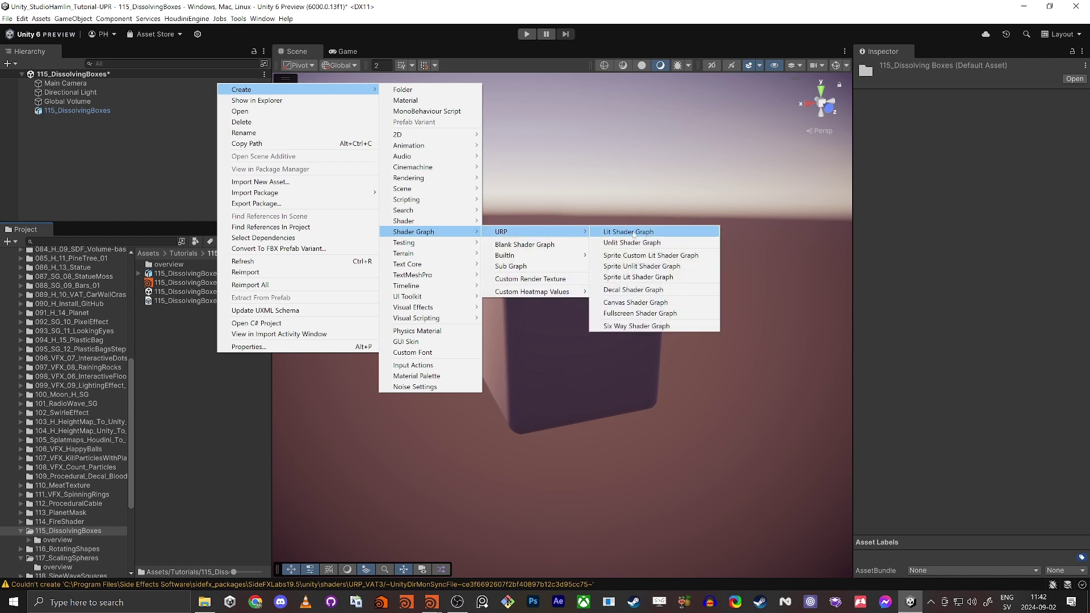
click(633, 233)
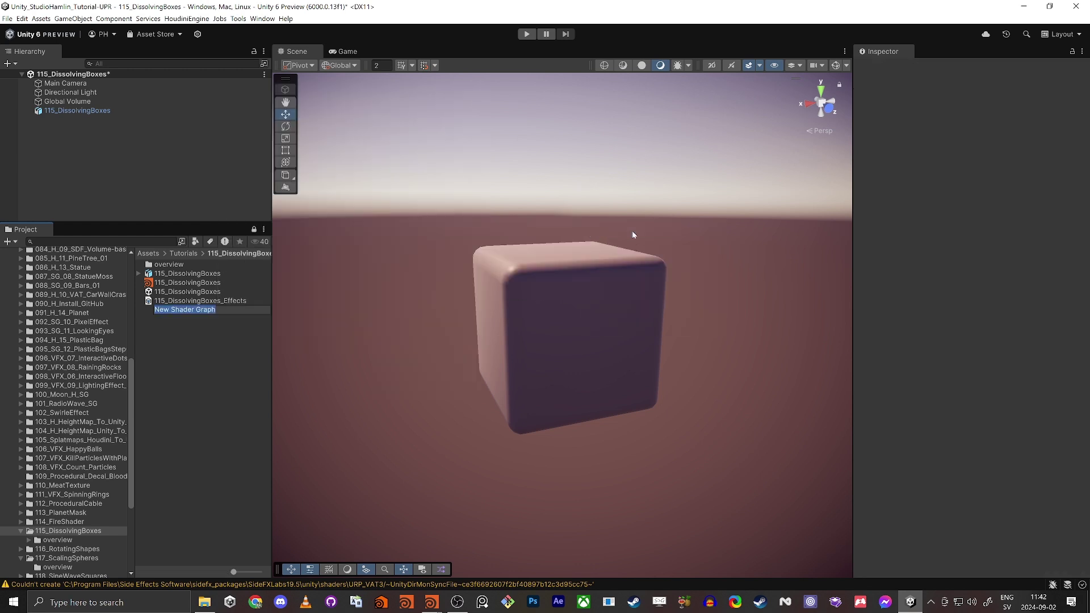
key(ctrl+v)
key(Return)
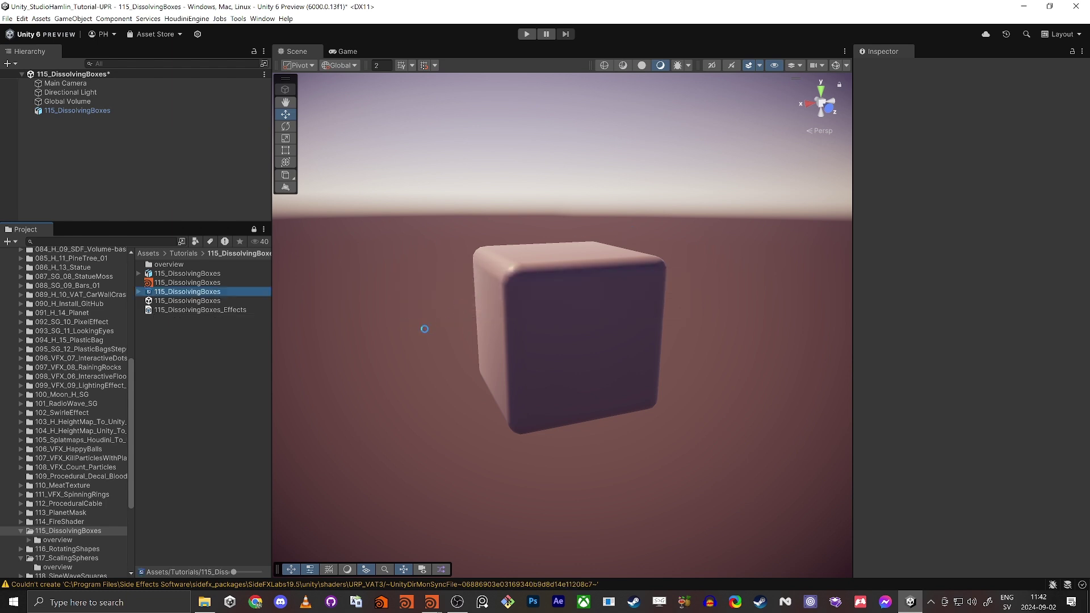
click(190, 293)
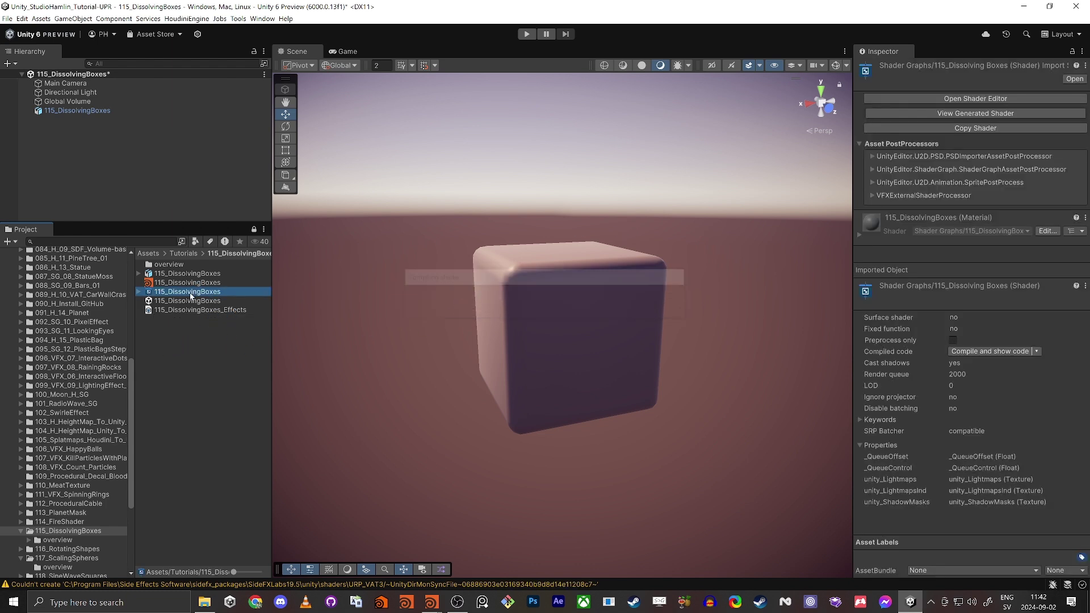
click(190, 294)
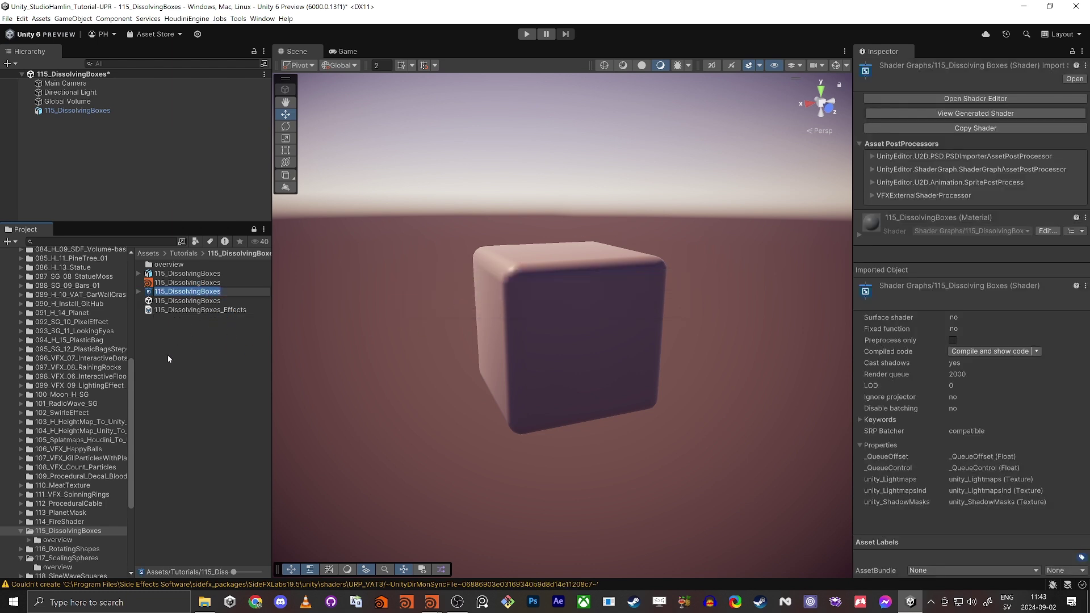
key(Return)
right_click(207, 293)
mouse_move(296, 299)
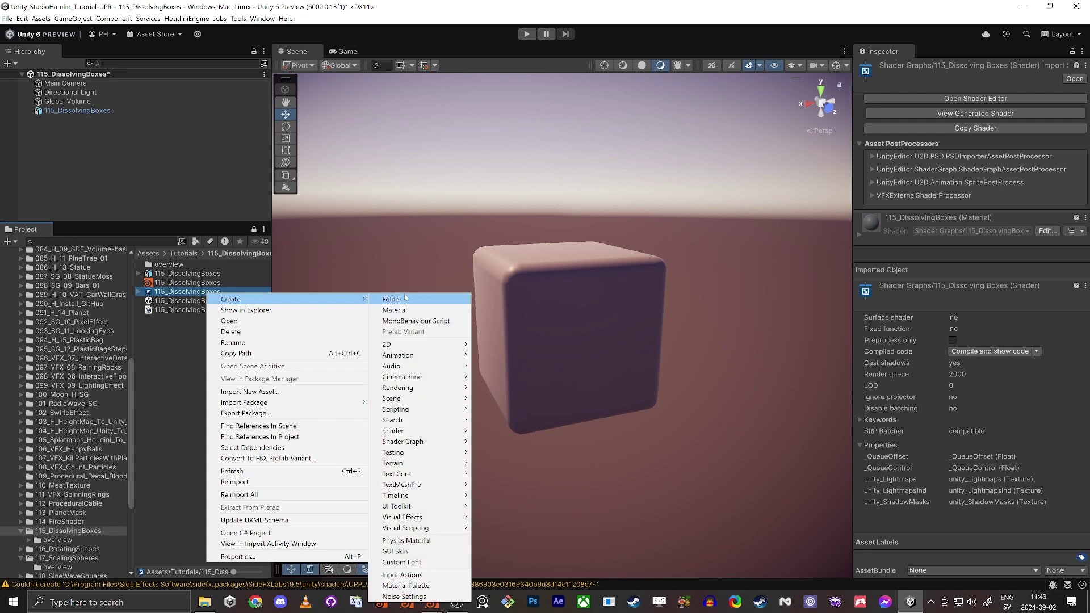
click(187, 339)
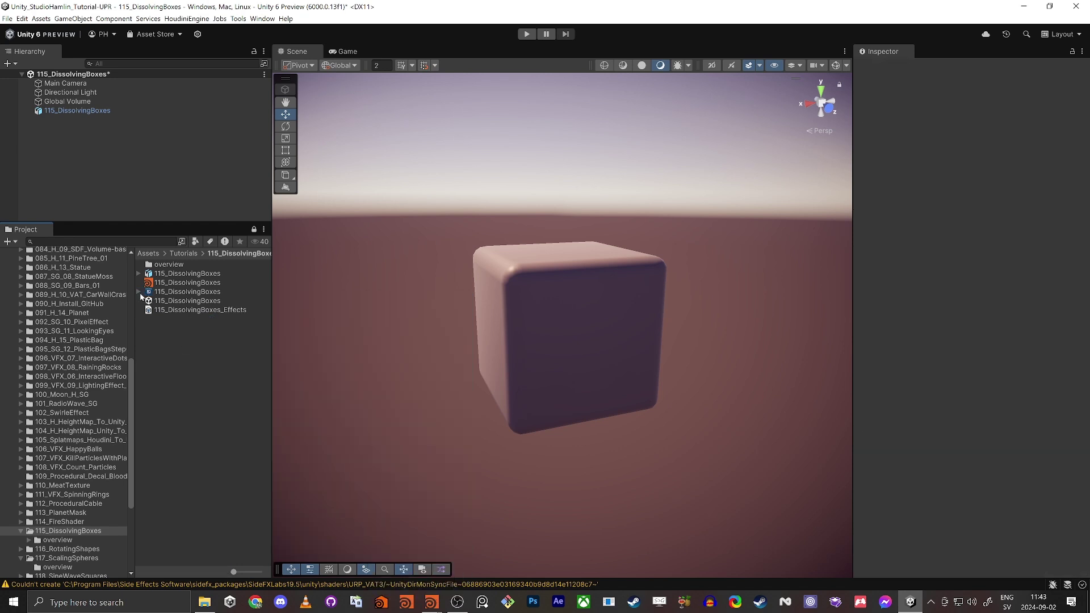
Apply the new shader graph's material to the box, and open the graph in an editor docked beside the Scene view
click(139, 292)
drag(167, 301, 300, 307)
click(170, 293)
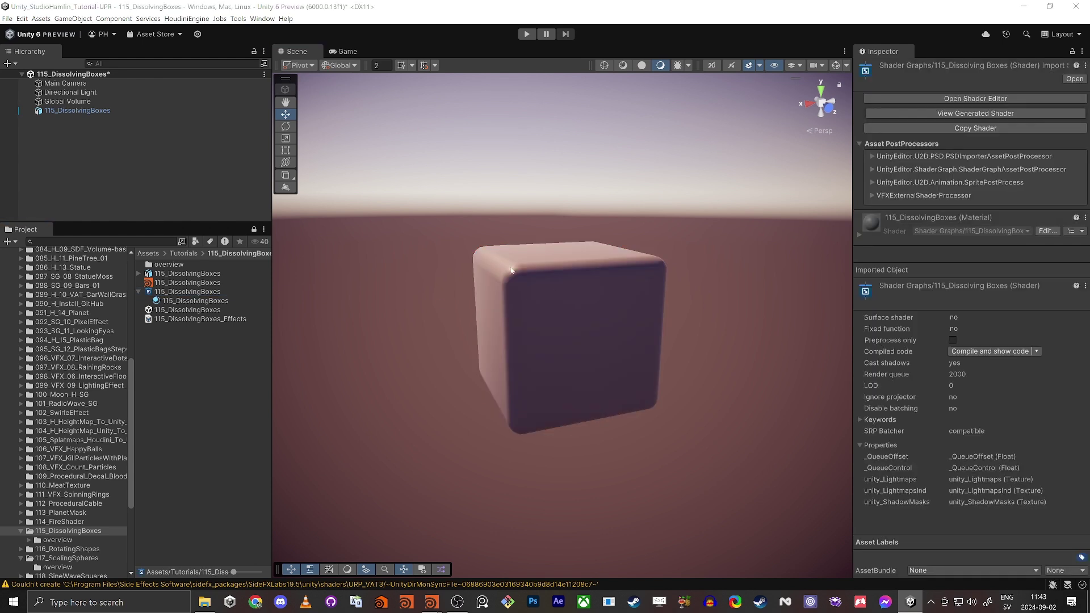
drag(1089, 96, 311, 55)
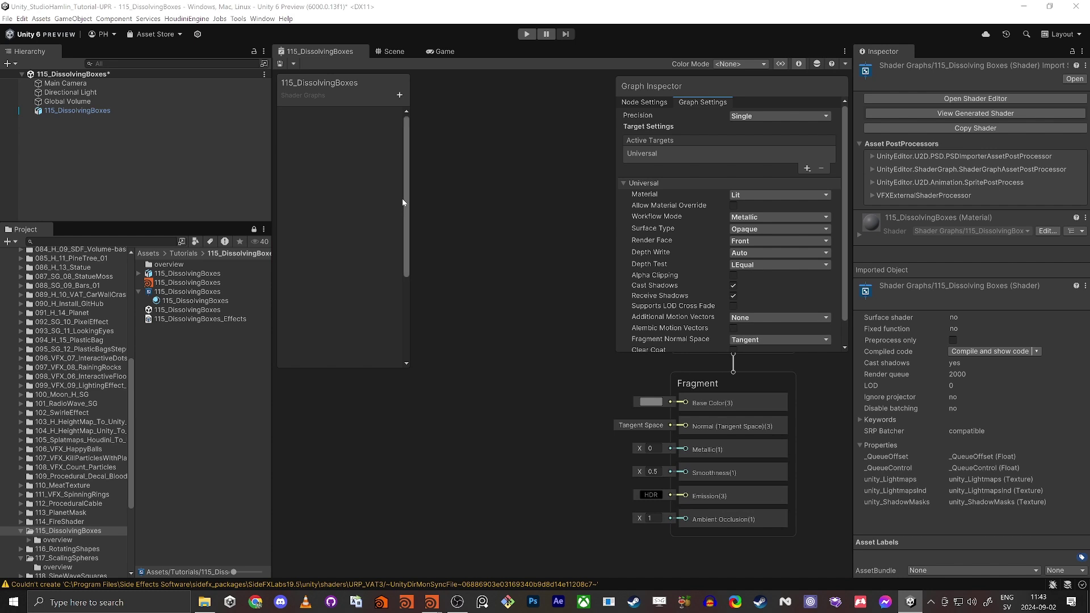
Add a Color property named Color to the shader graph and set its mode to HDR
click(399, 94)
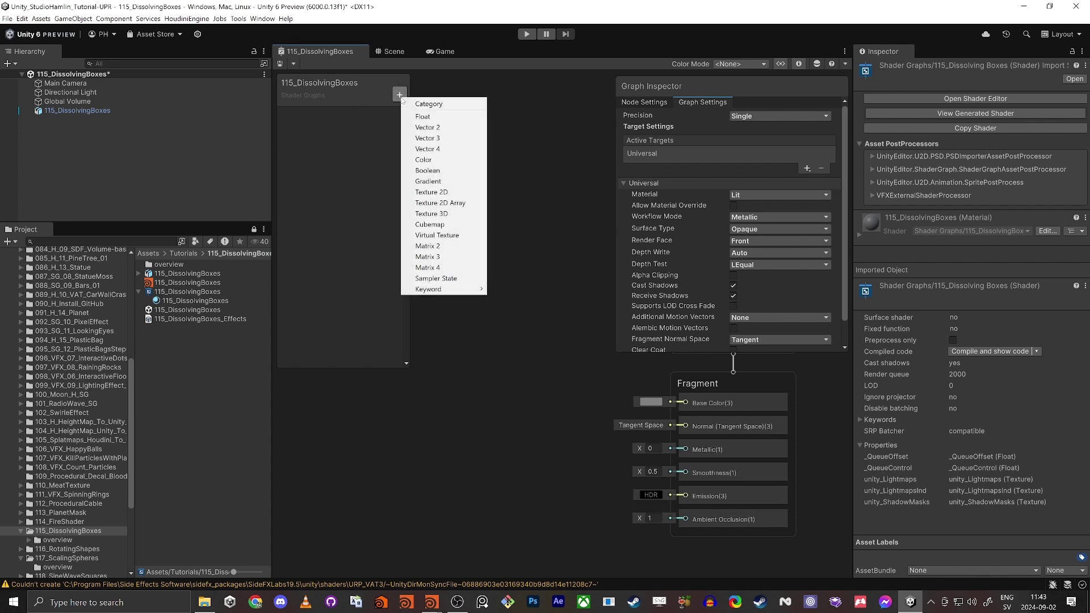
click(452, 161)
key(Return)
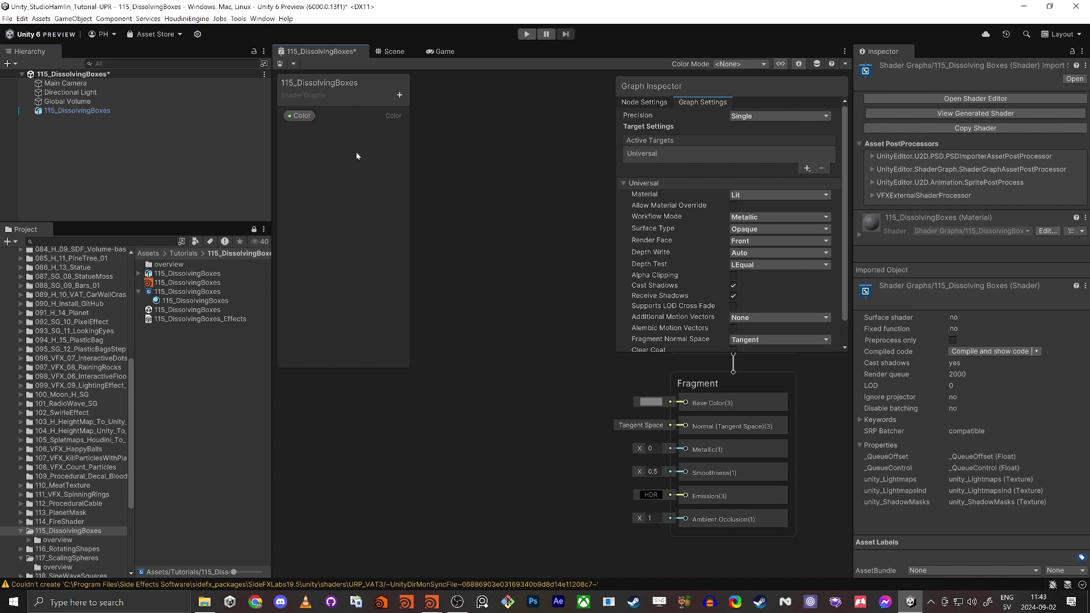
drag(662, 352, 661, 480)
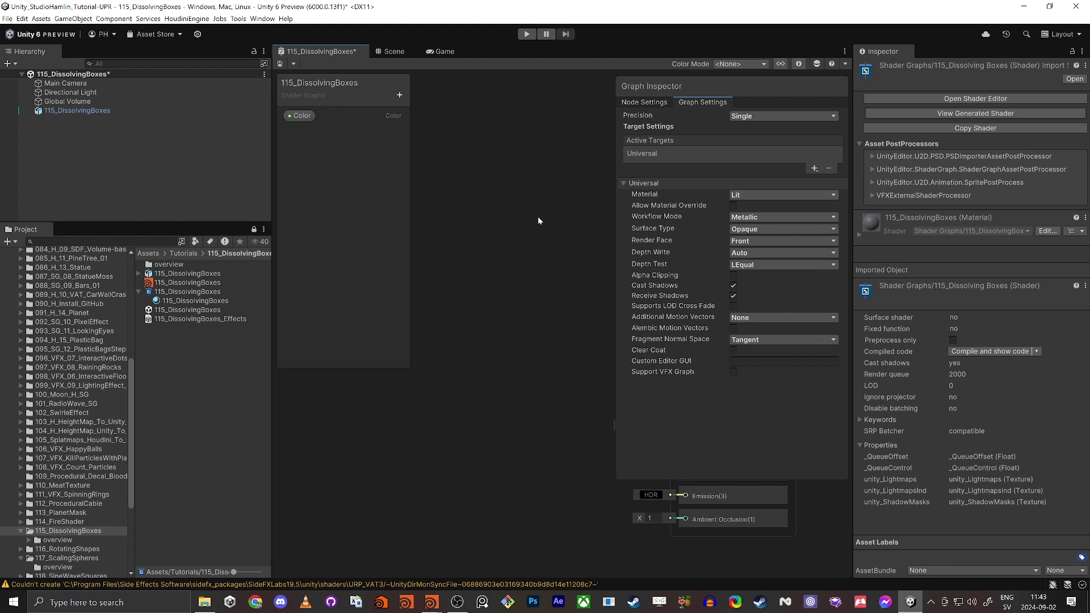
middle_drag(539, 220, 435, 192)
click(301, 114)
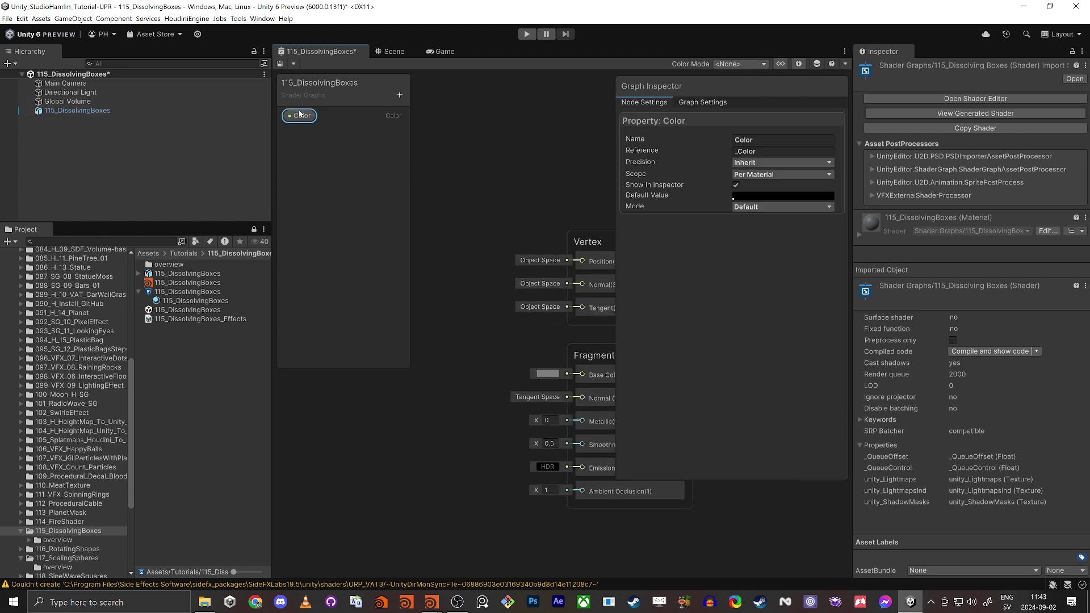
click(749, 210)
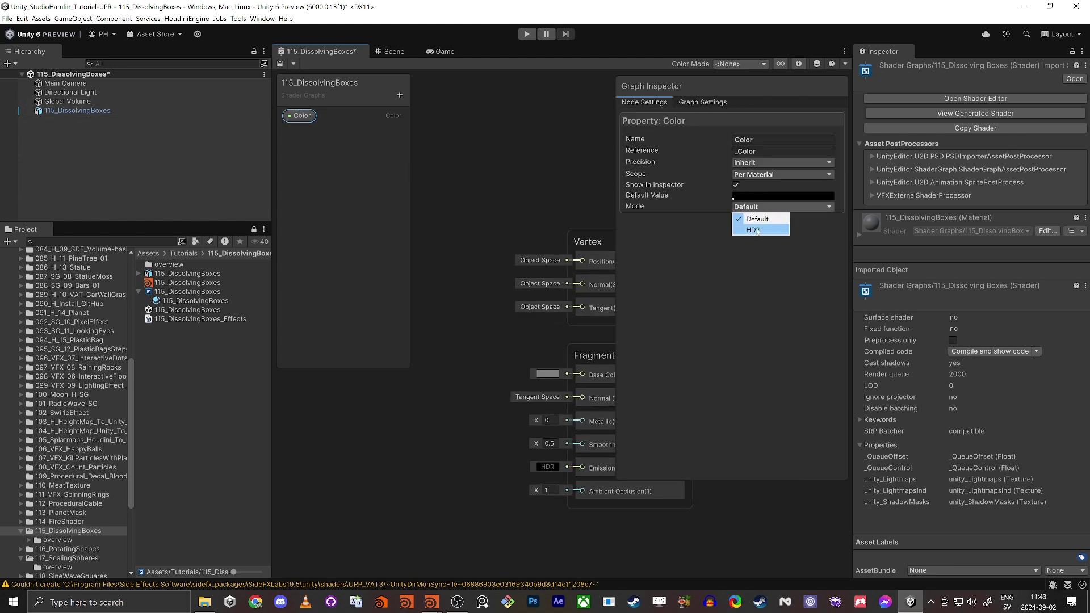
click(758, 231)
Place the Color property in the graph connected to the fragment's Base Color, and maximize the graph editor
drag(300, 117, 580, 376)
middle_drag(451, 363, 469, 282)
click(354, 414)
key(shift+space)
middle_drag(521, 326, 850, 366)
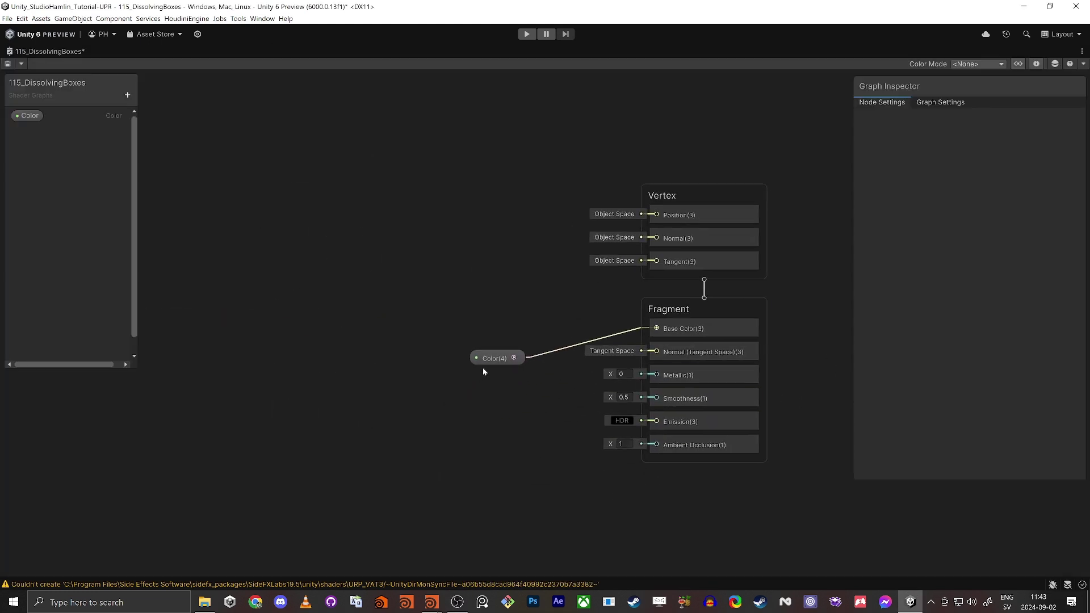
drag(491, 358, 489, 313)
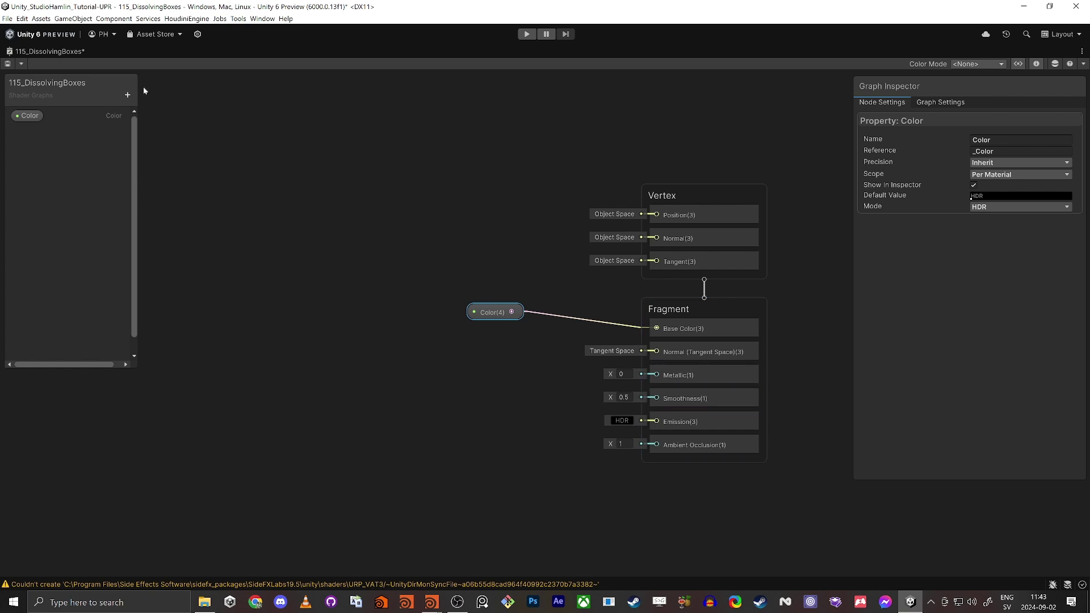
Add a Float property named Metallic to the shader graph
click(127, 96)
click(161, 112)
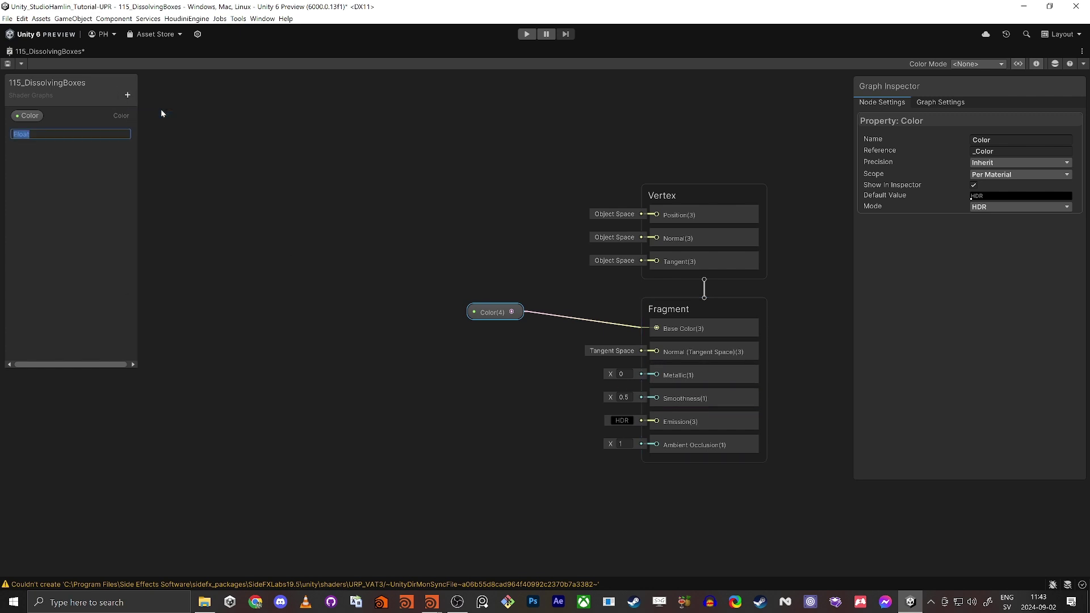
text(Metallica)
key(Return)
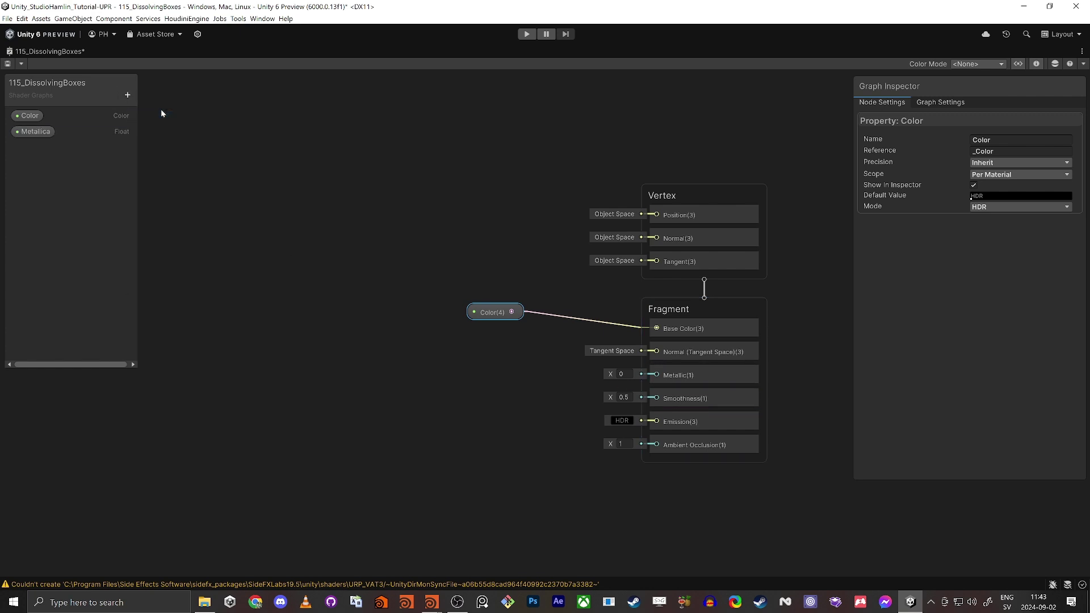
click(37, 134)
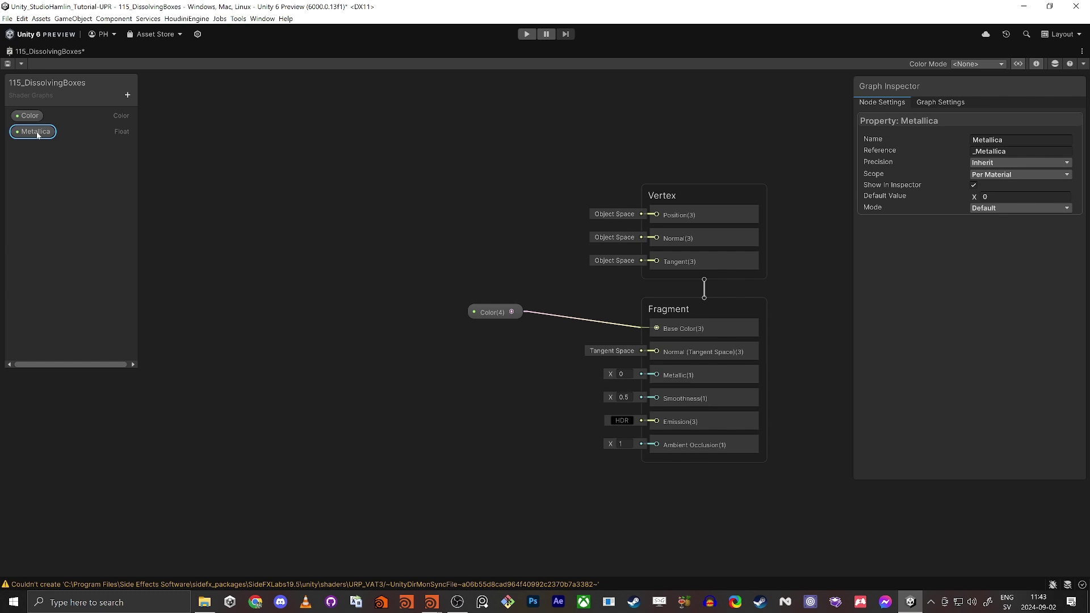
double_click(37, 134)
key(Right)
key(BackSpace)
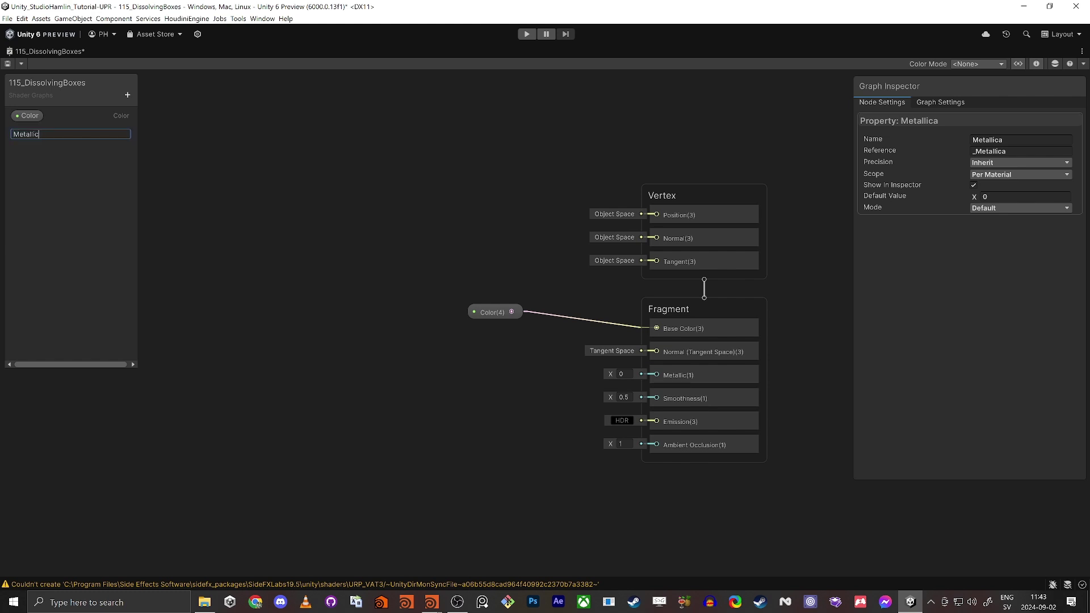
click(207, 175)
Set the Metallic property's mode to Slider with a default value of 0.1
click(49, 134)
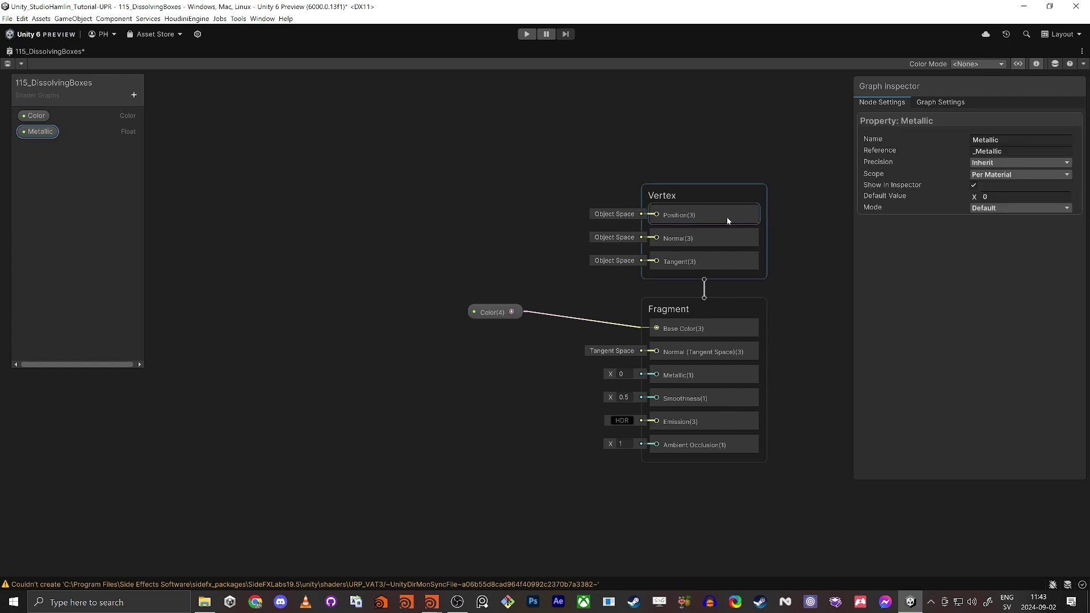
click(1005, 208)
click(993, 242)
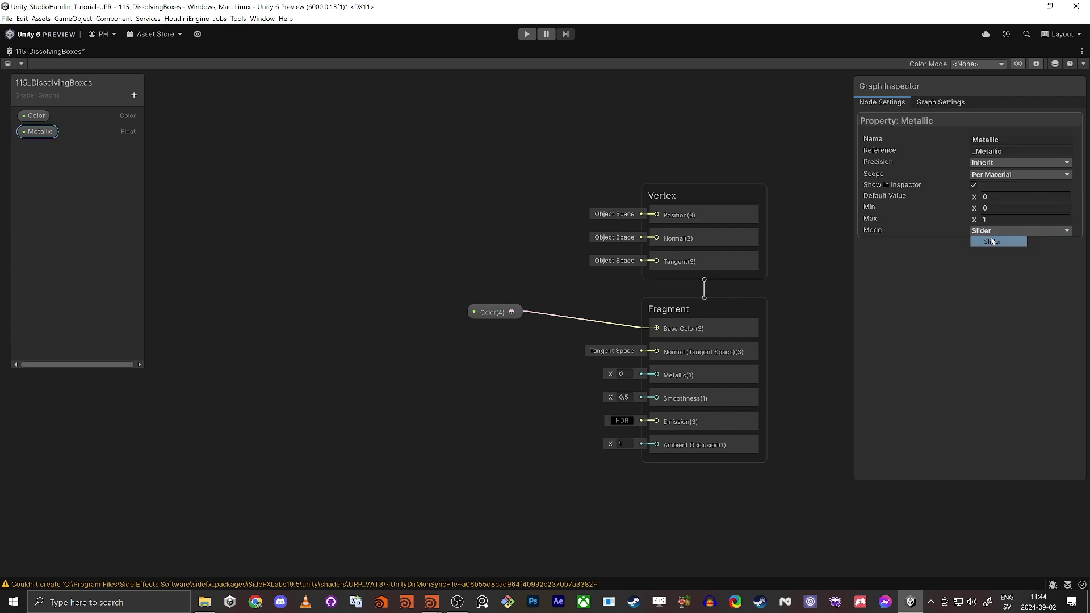
click(997, 197)
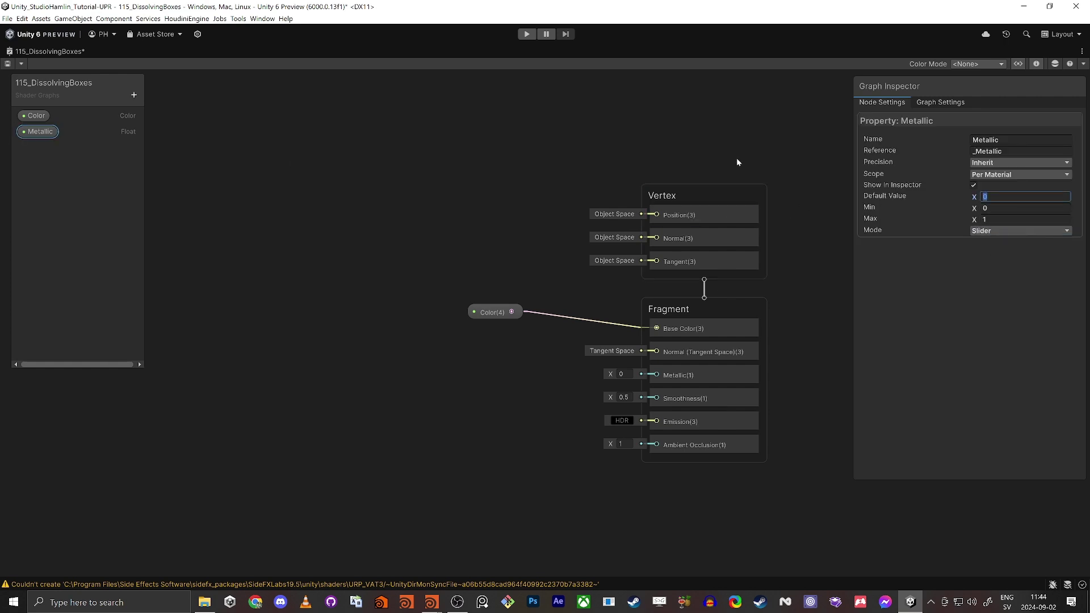
Duplicate the Metallic property and rename the copy Smoothness
click(39, 134)
key(ctrl+d)
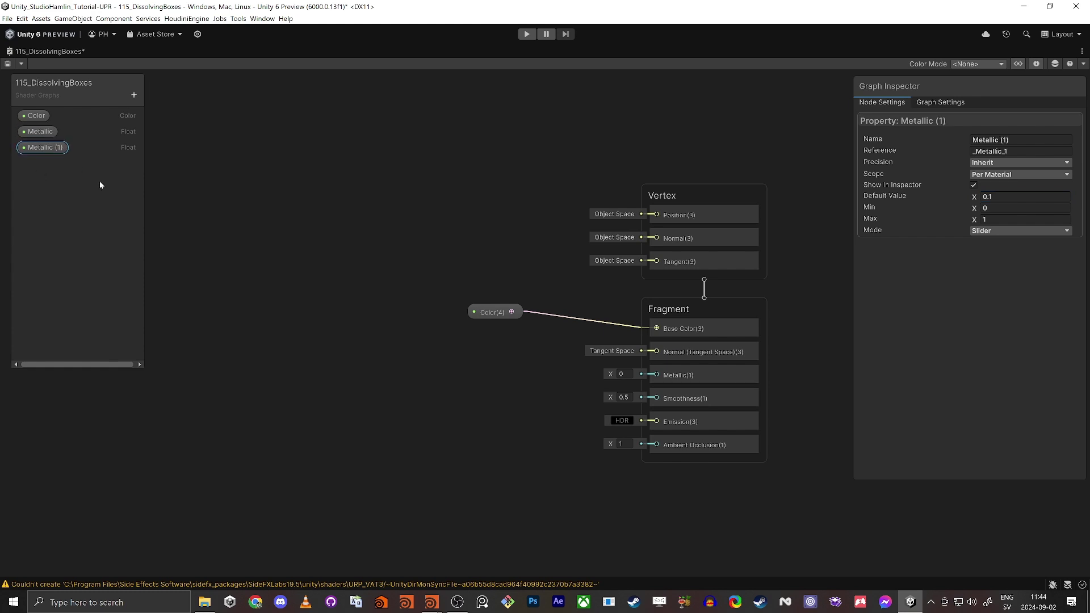
double_click(41, 150)
text(Smot)
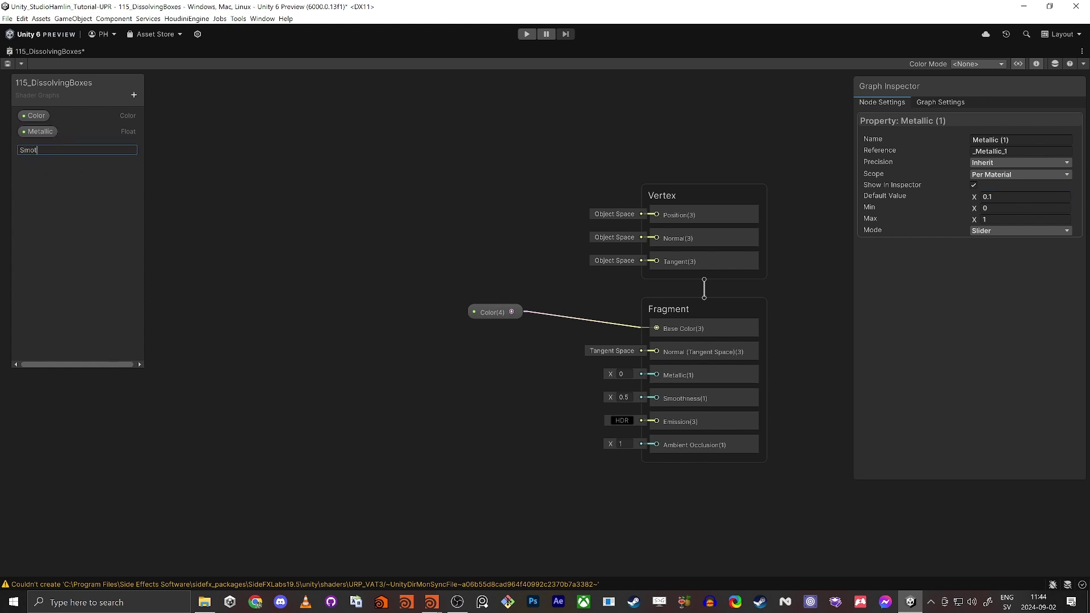
text(thness)
key(Return)
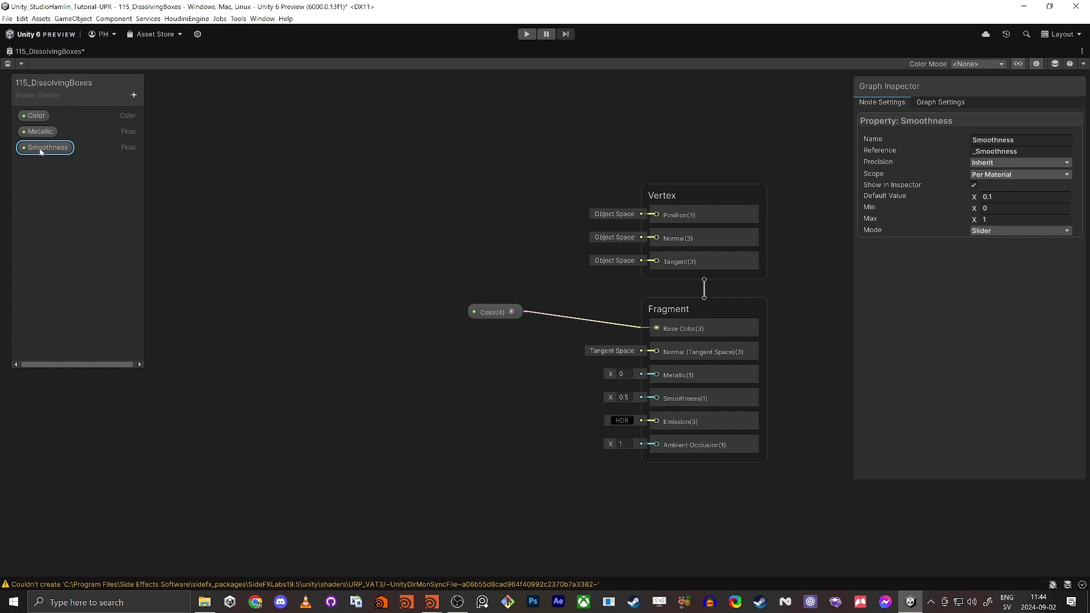
Connect the Smoothness and Metallic properties to their matching fragment inputs, align the property nodes beside the fragment block, and save the graph
drag(40, 152, 656, 398)
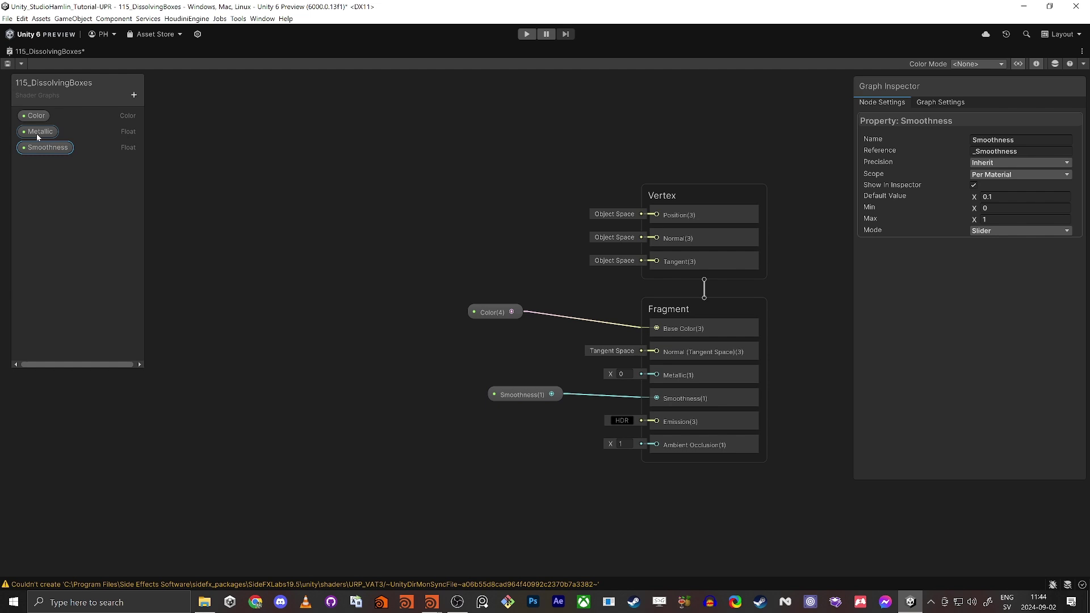
drag(38, 137, 656, 375)
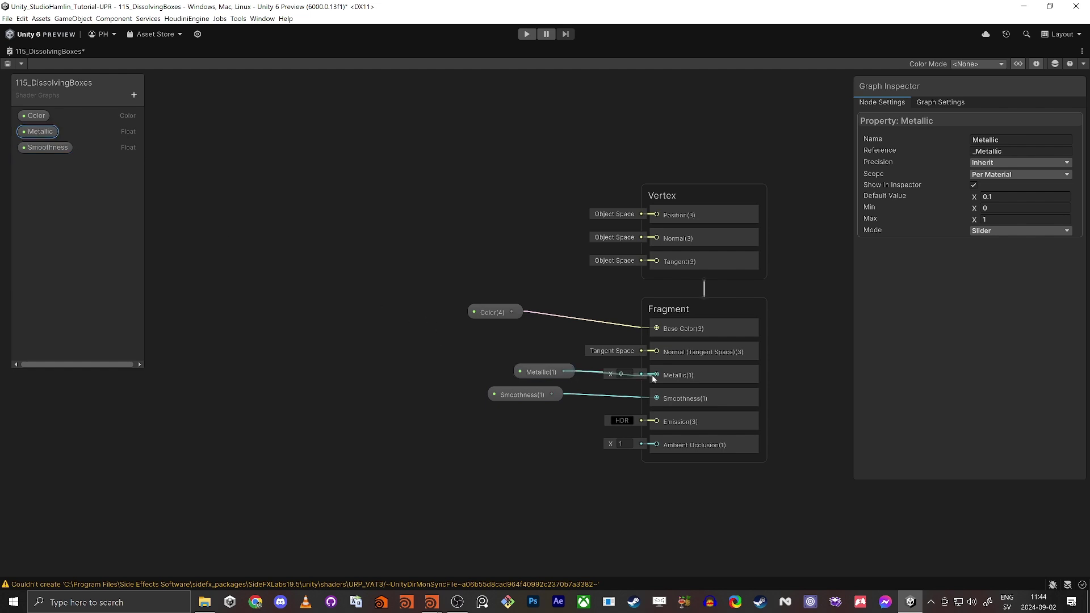
drag(538, 372, 512, 376)
drag(495, 315, 521, 324)
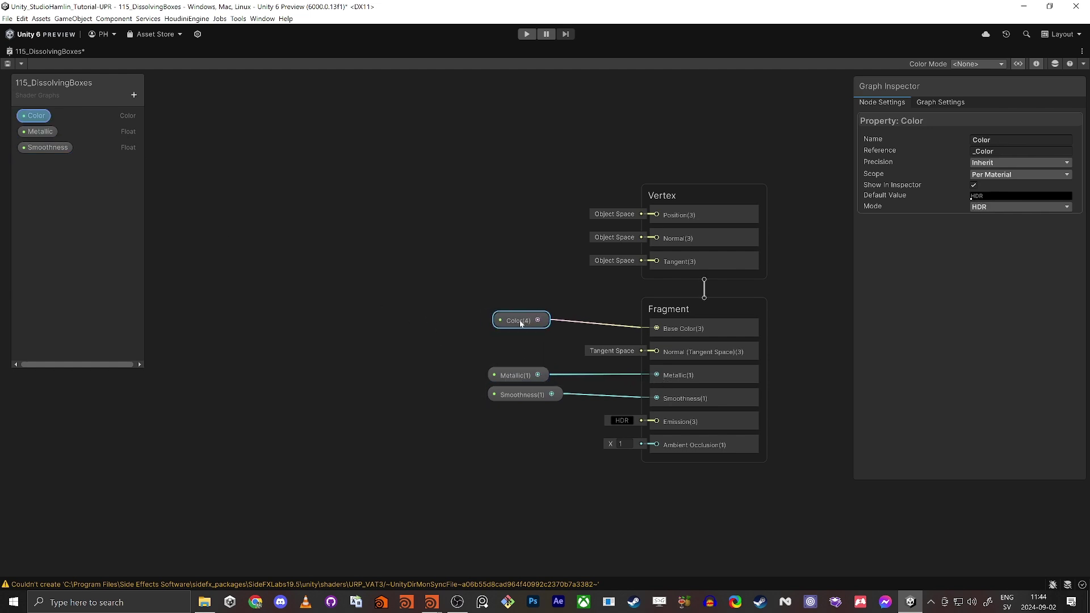
click(7, 63)
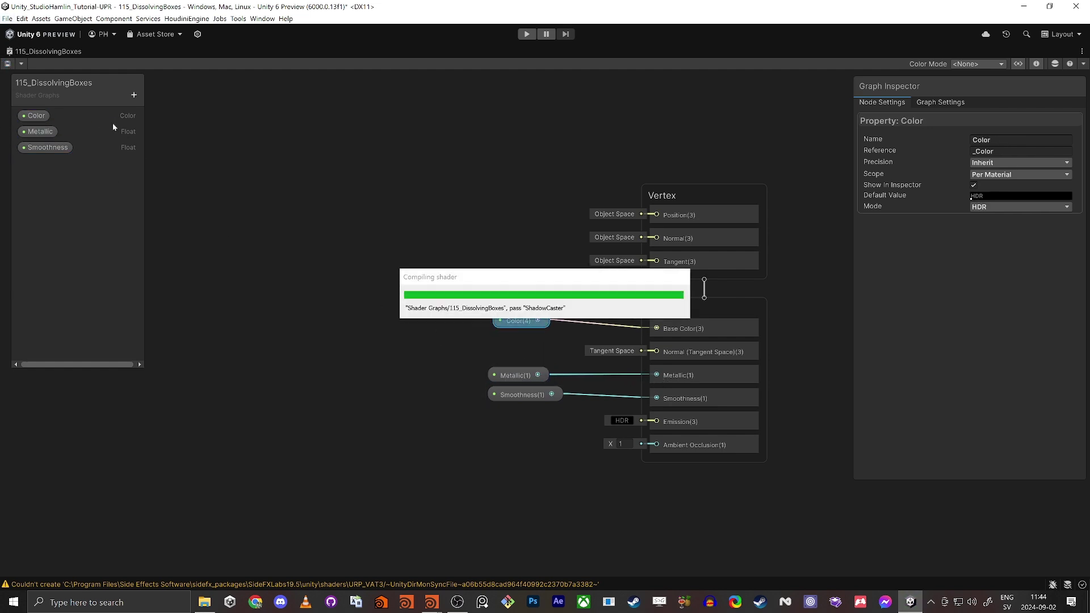
Set the Color property's default value to a bright yellow and save the graph
click(996, 198)
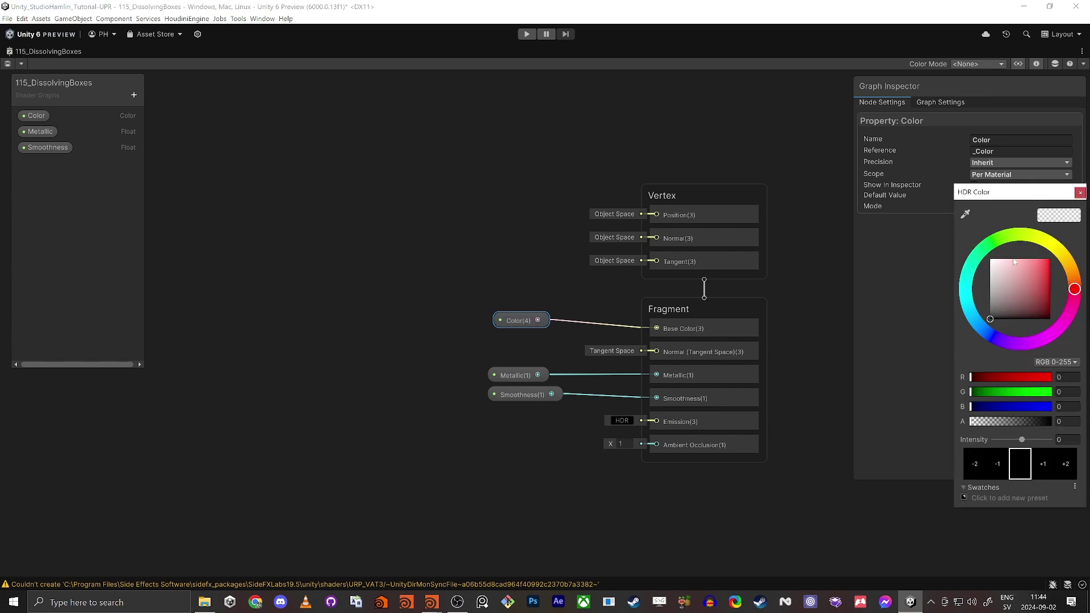
click(1037, 237)
drag(1040, 277, 1063, 251)
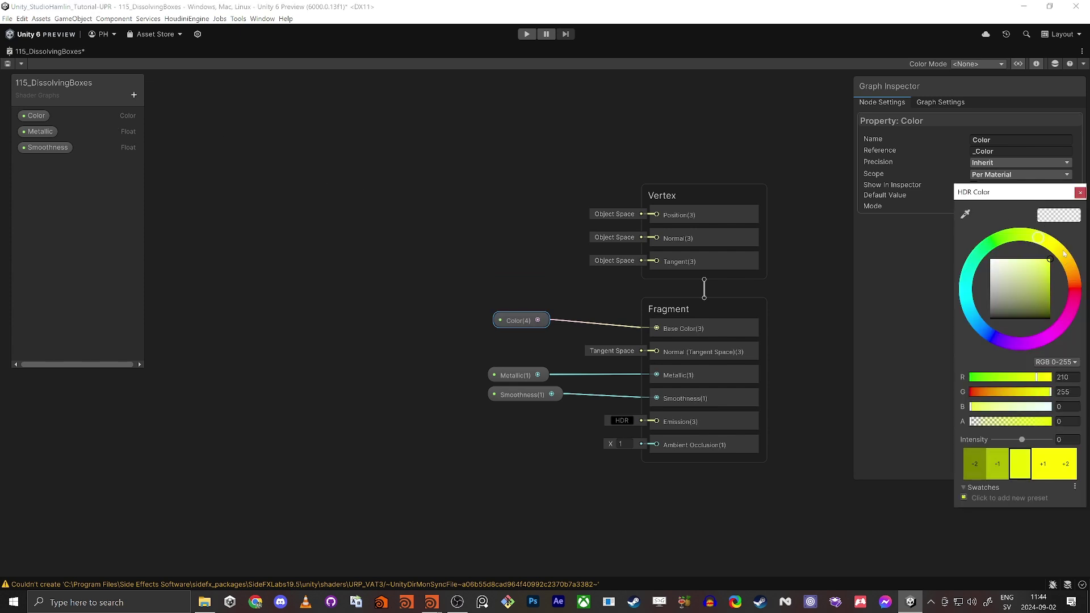
click(1078, 193)
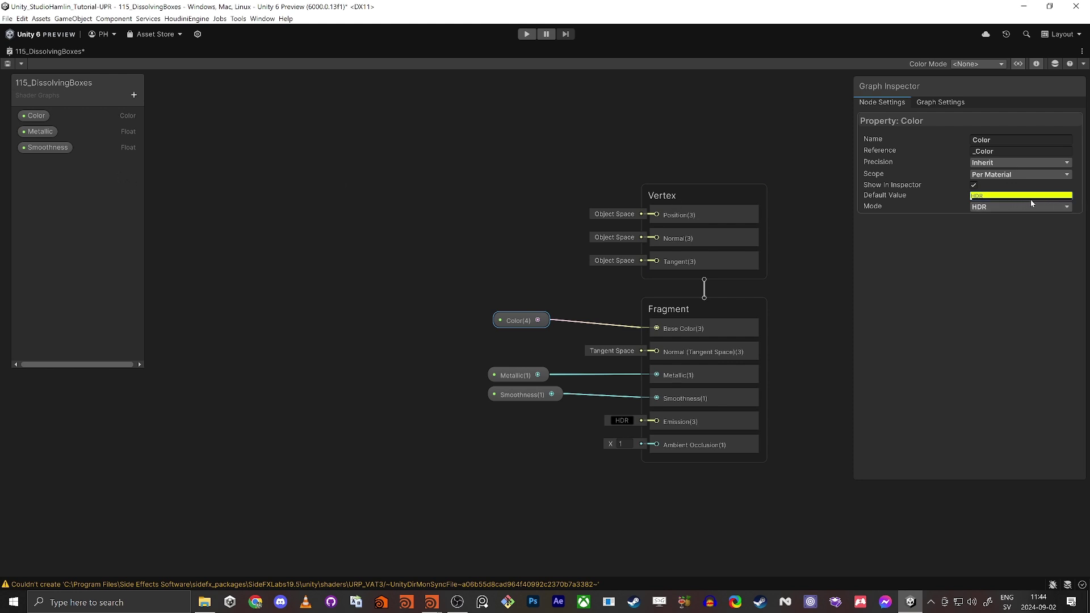
middle_drag(319, 212, 382, 217)
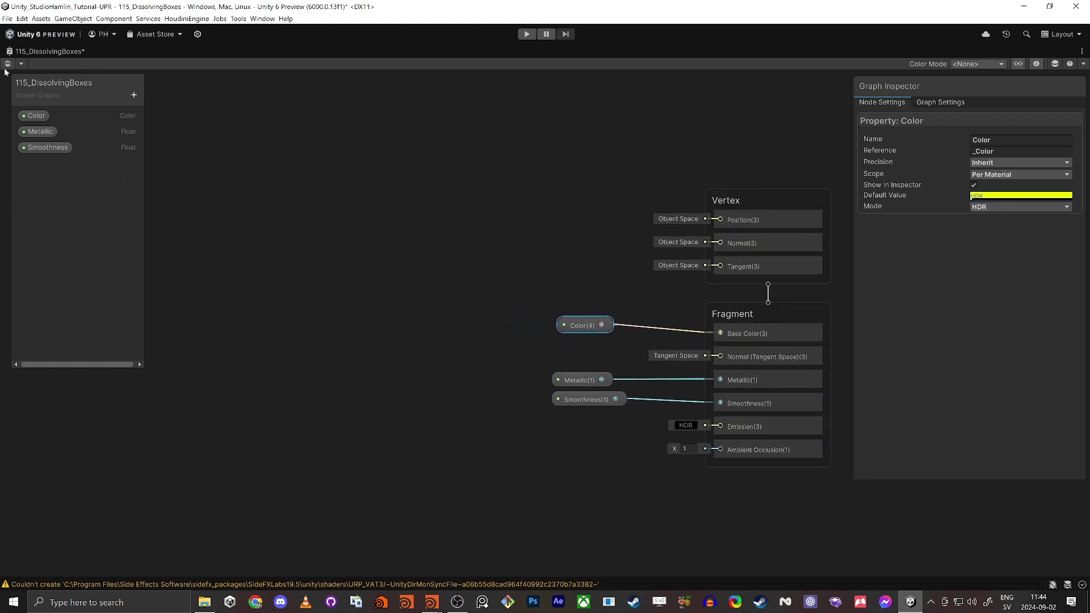
Restore the full editor layout from the maximized graph and inspect the box's material in the Scene view
key(shift+space)
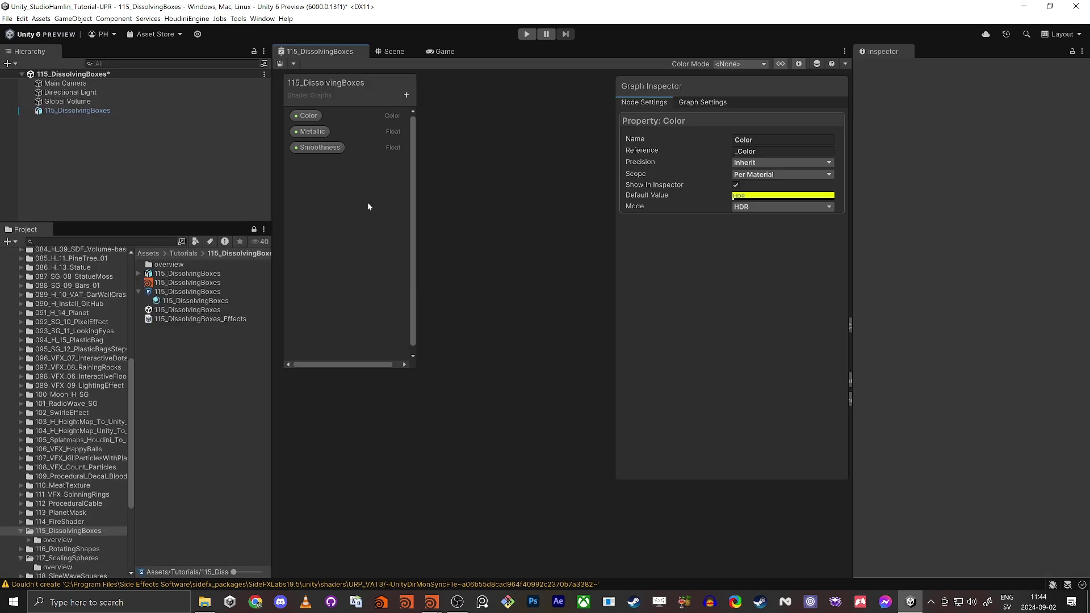
click(368, 206)
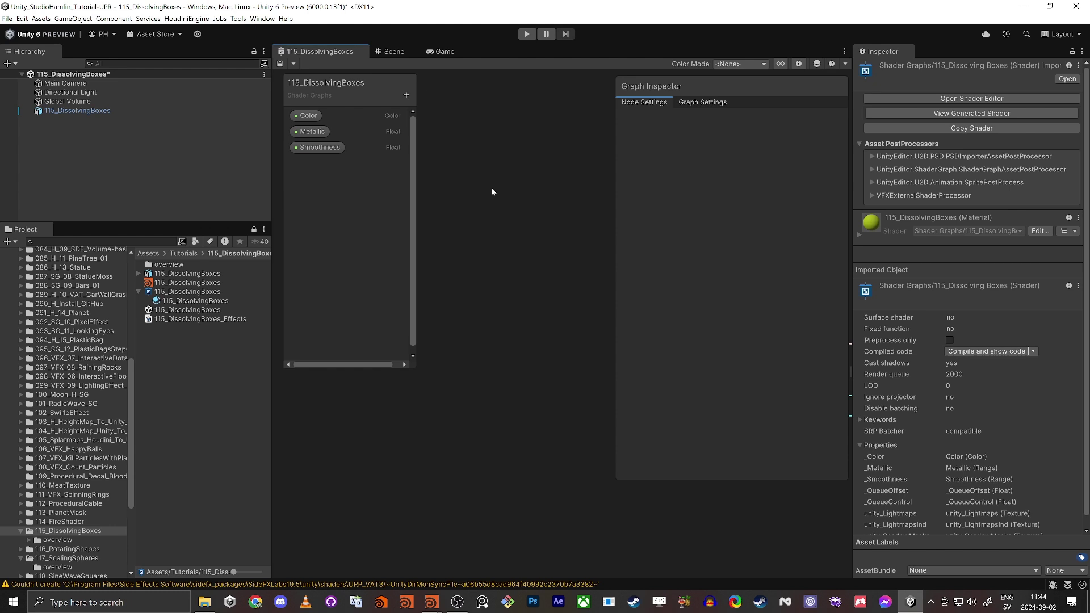
click(385, 53)
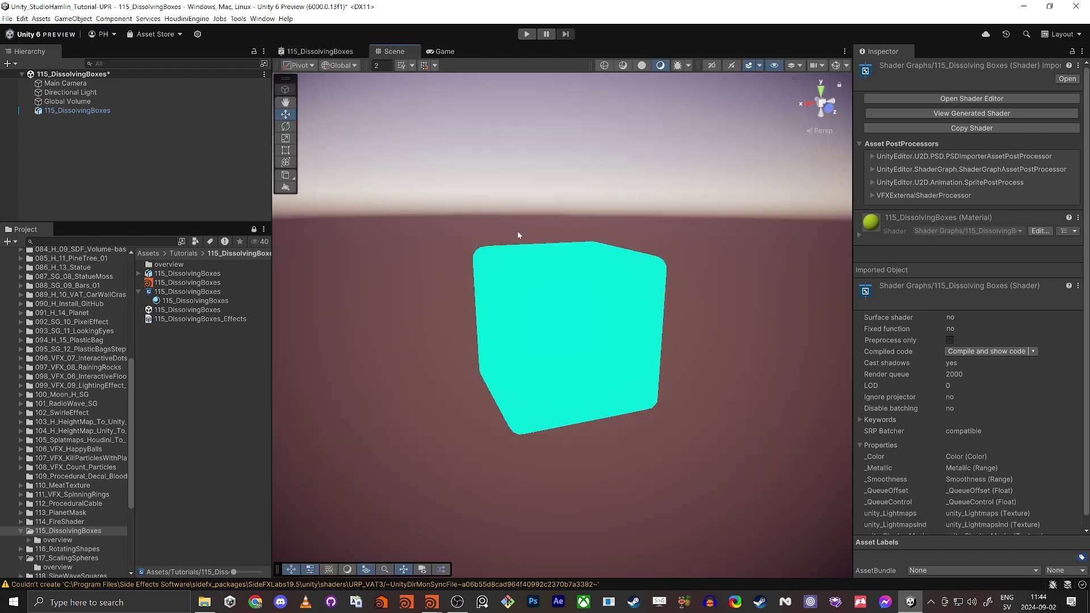
alt+drag(490, 331, 539, 298)
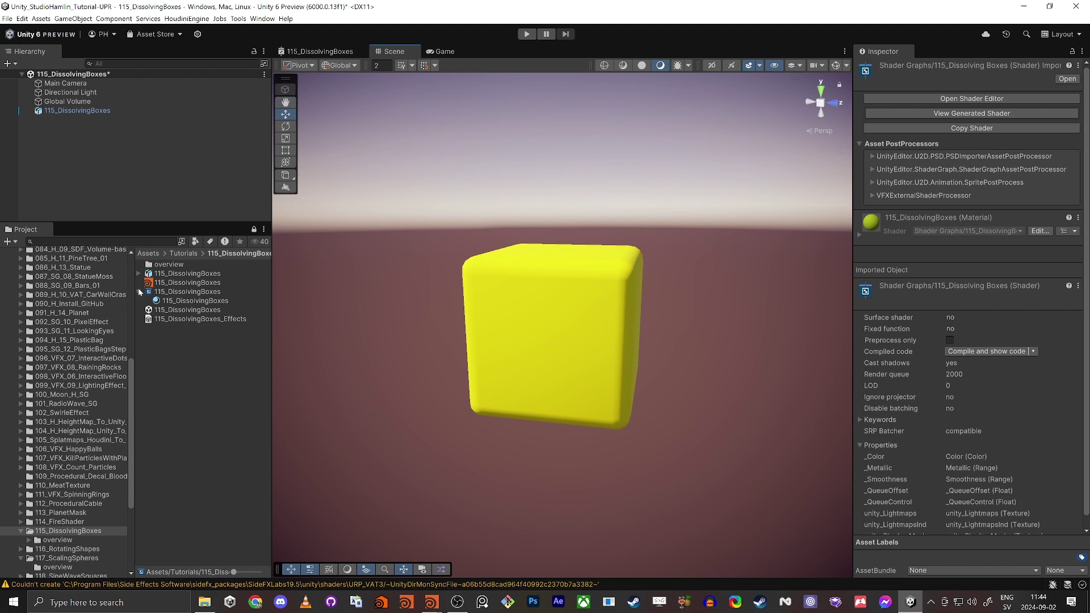
Collapse the shader graph asset in the project folder and delete the 115_DissolvingBoxes box from the scene
click(139, 292)
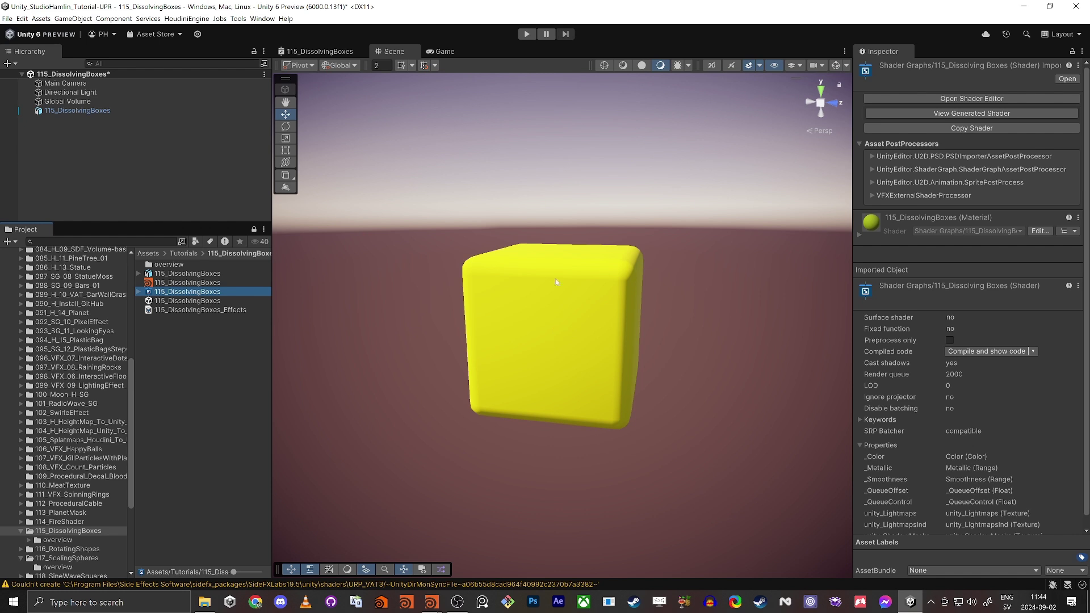
click(194, 348)
right_click(194, 349)
click(189, 387)
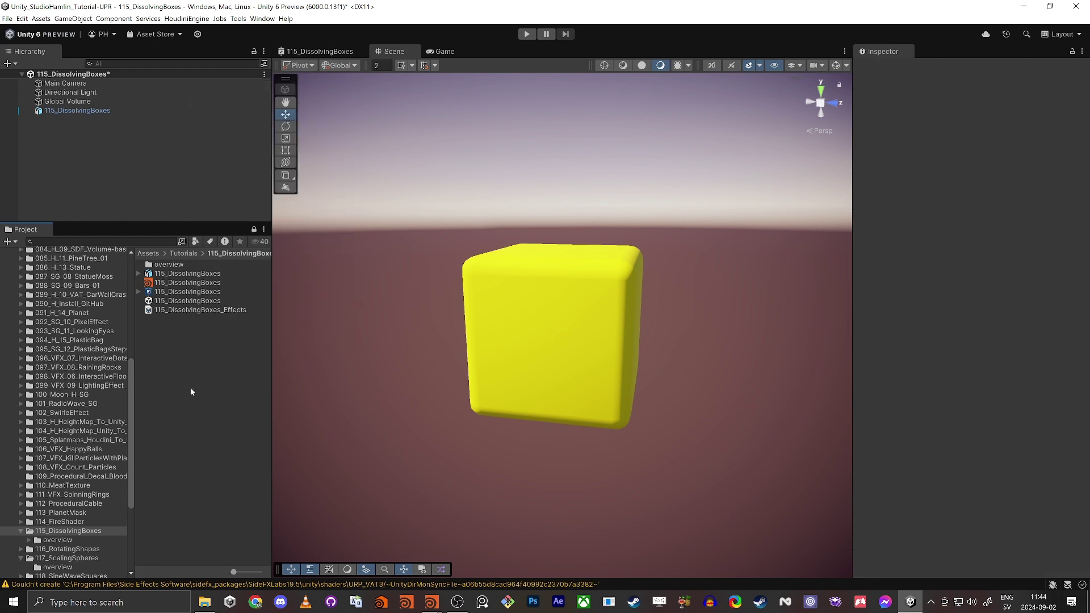
click(74, 110)
key(Delete)
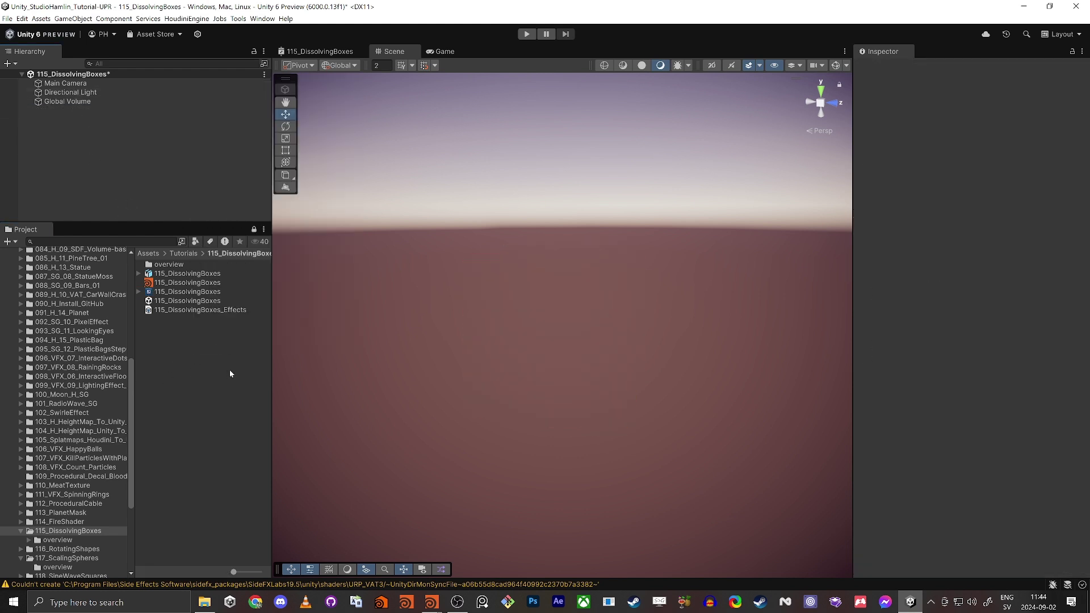
Create a Visual Effect Graph from the Minimal System template in the 115_DissolvingBoxes folder, with the temporary name df
click(202, 358)
right_click(201, 358)
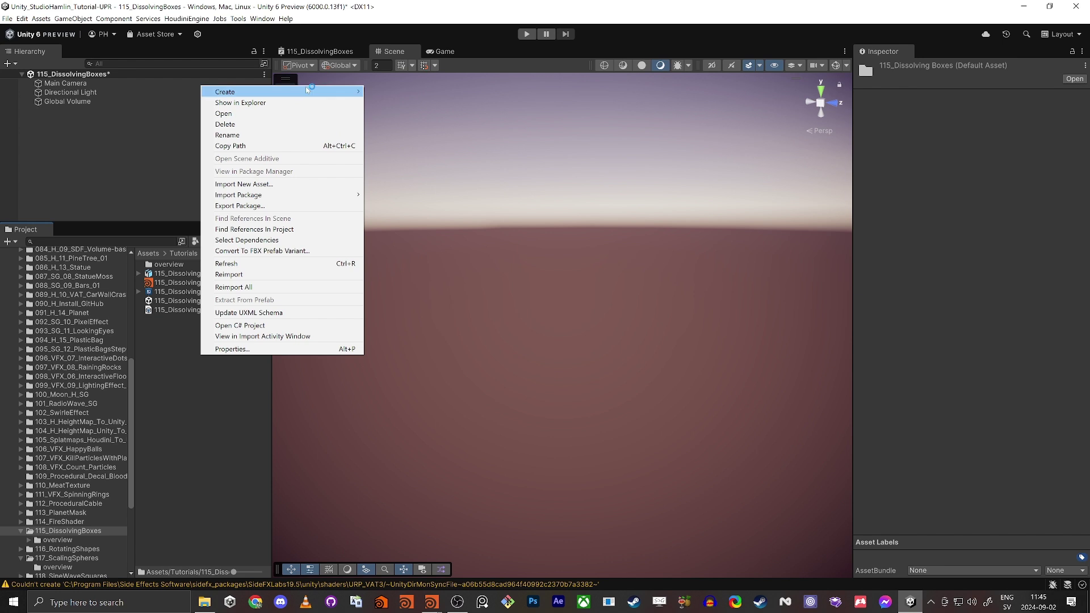
mouse_move(335, 91)
mouse_move(422, 311)
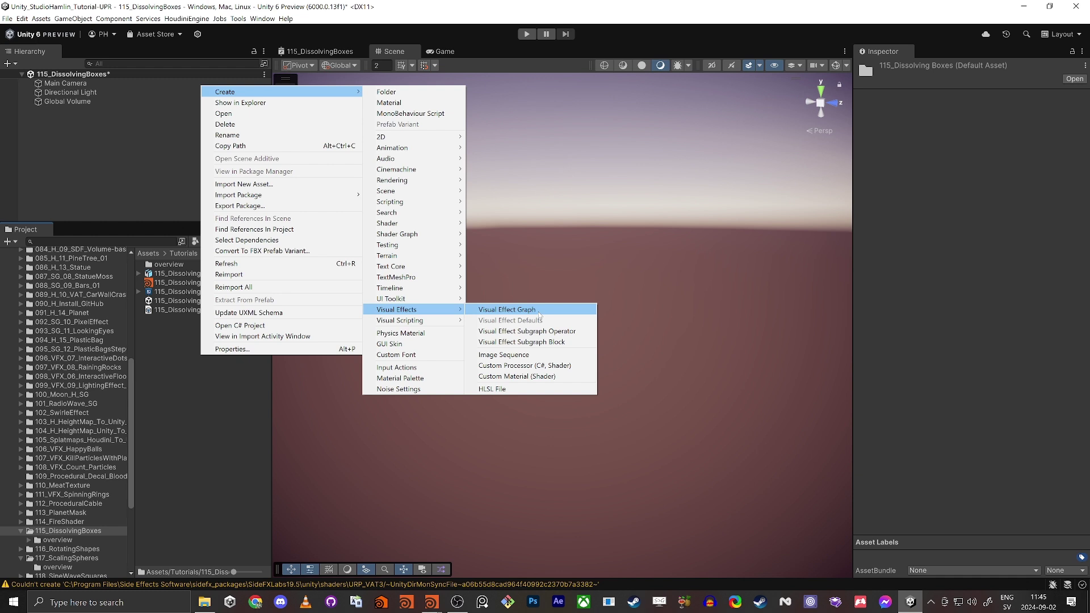
click(495, 311)
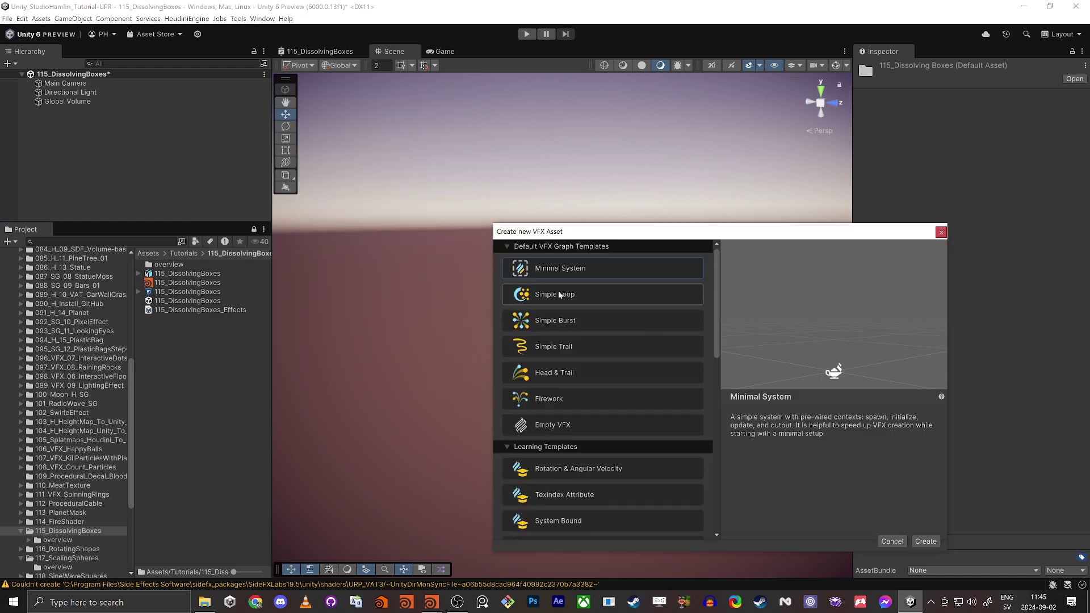
drag(661, 231, 571, 177)
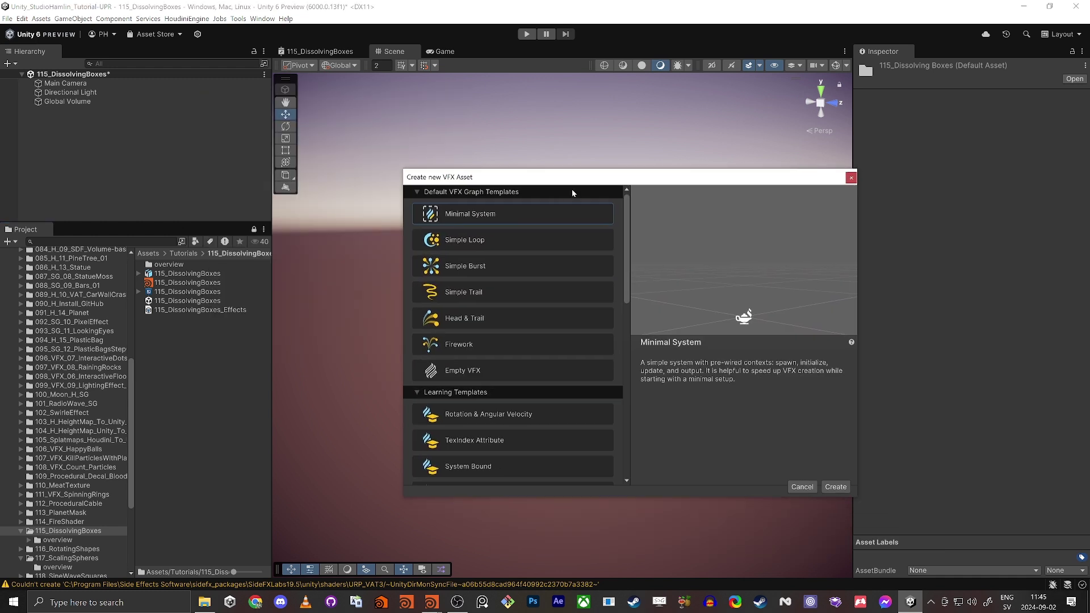
click(840, 489)
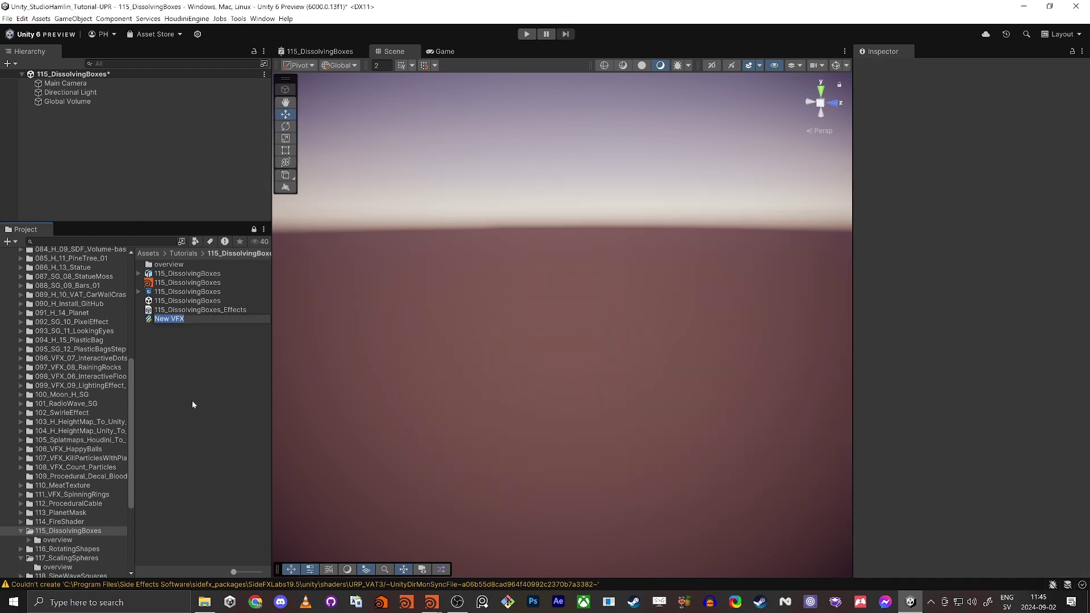
key(BackSpace)
text(df)
key(Return)
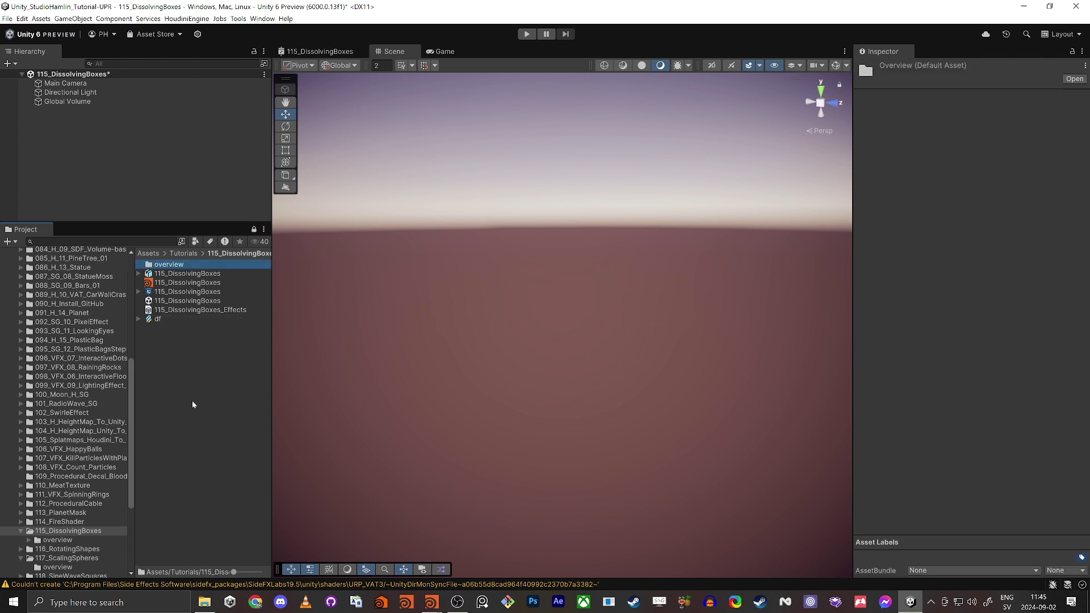
Rename the df visual effect asset to 115_DissolvingBoxes and open it in the graph editor
key(Down)
key(Down)
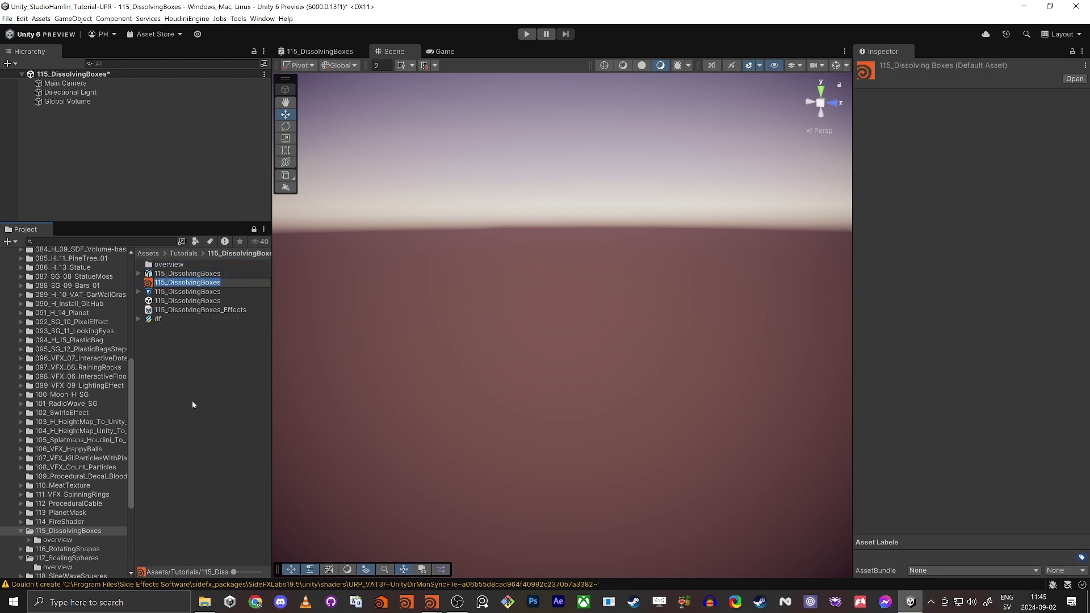
key(Down)
key(Down)
key(Down)
key(Down)
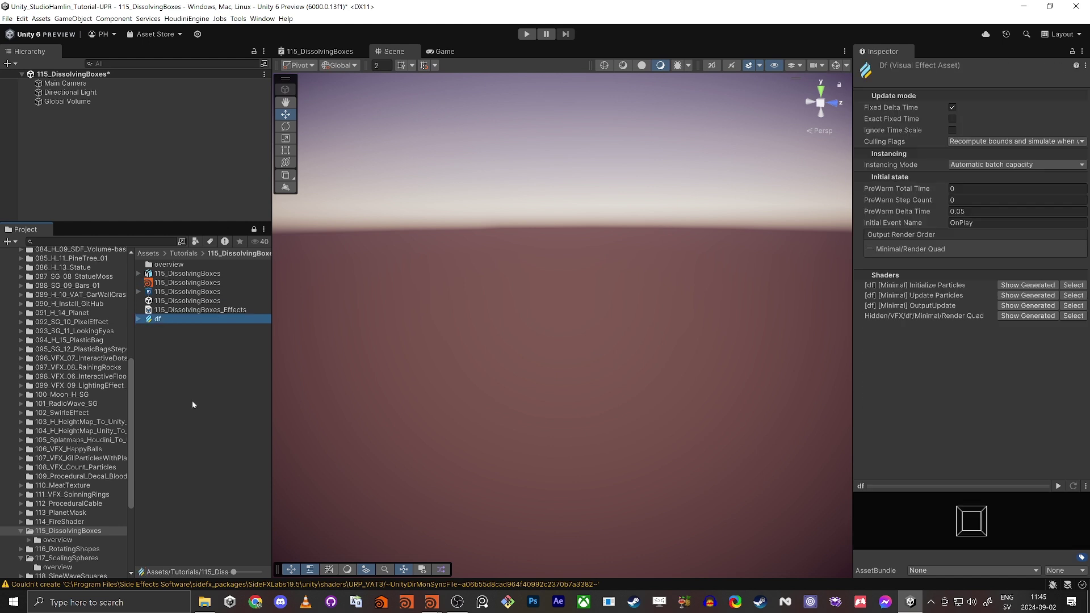
key(F2)
text(115_DissolvingBoxes)
key(Return)
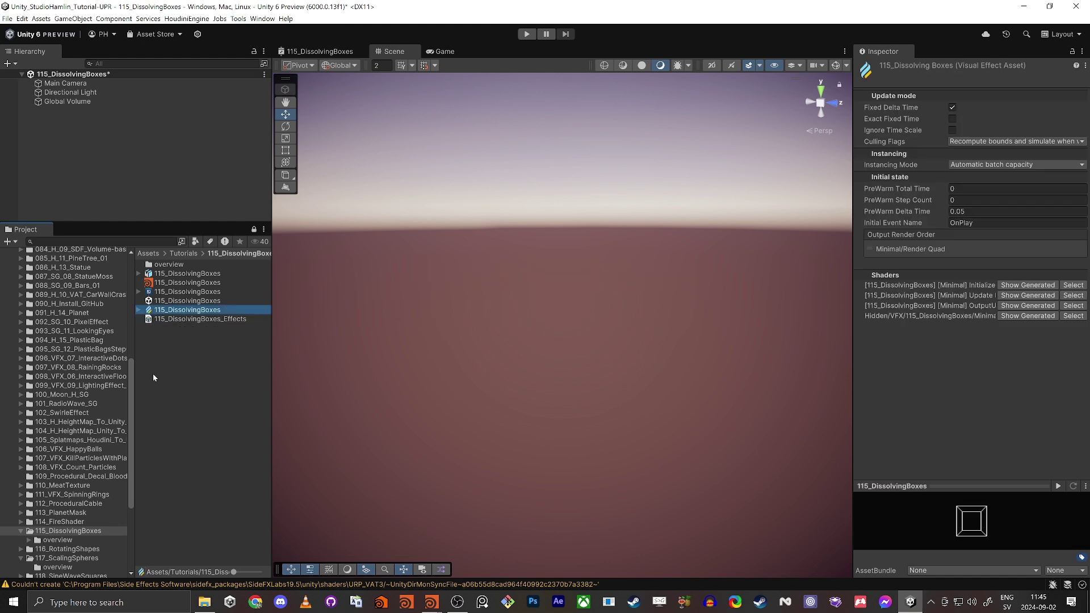
double_click(162, 311)
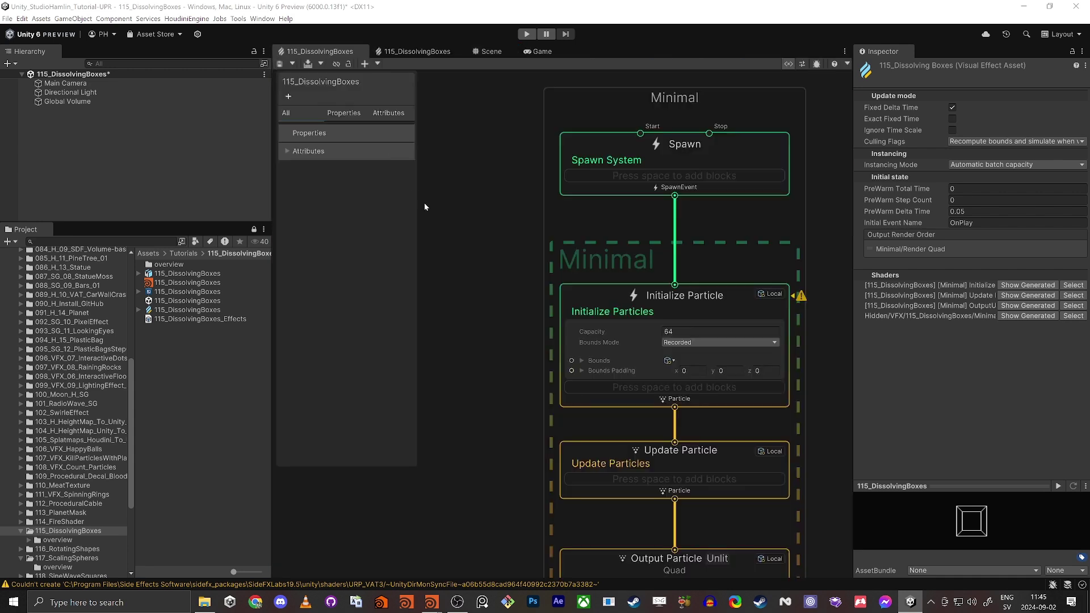
Look over the Minimal system's Spawn, Initialize, Update and Output contexts, and maximize the graph editor
scroll(561, 236, down, 5)
middle_drag(497, 251, 666, 251)
scroll(846, 264, up, 4)
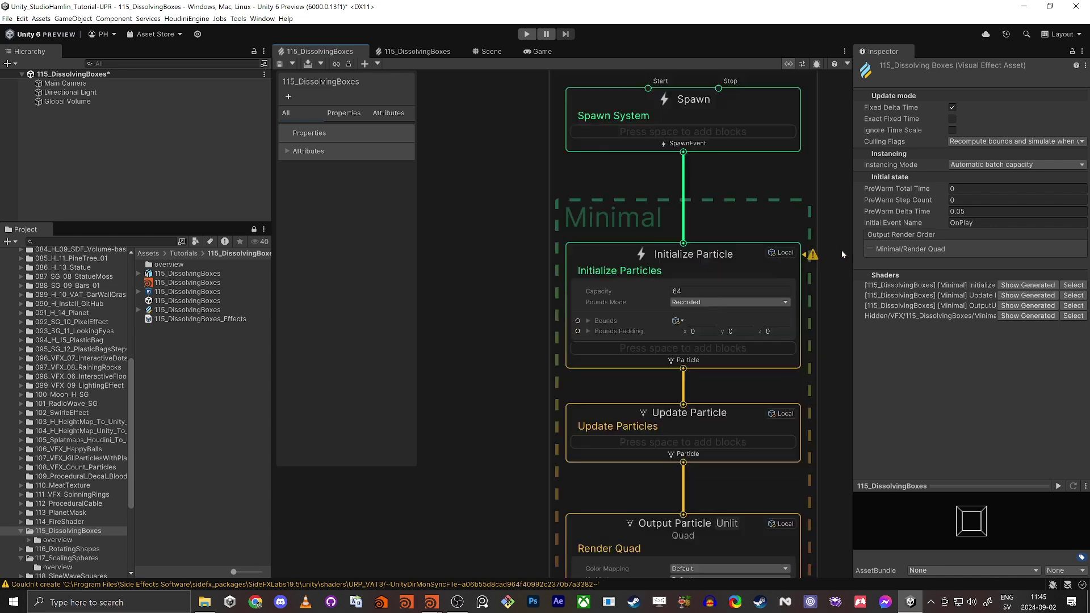
scroll(838, 281, down, 2)
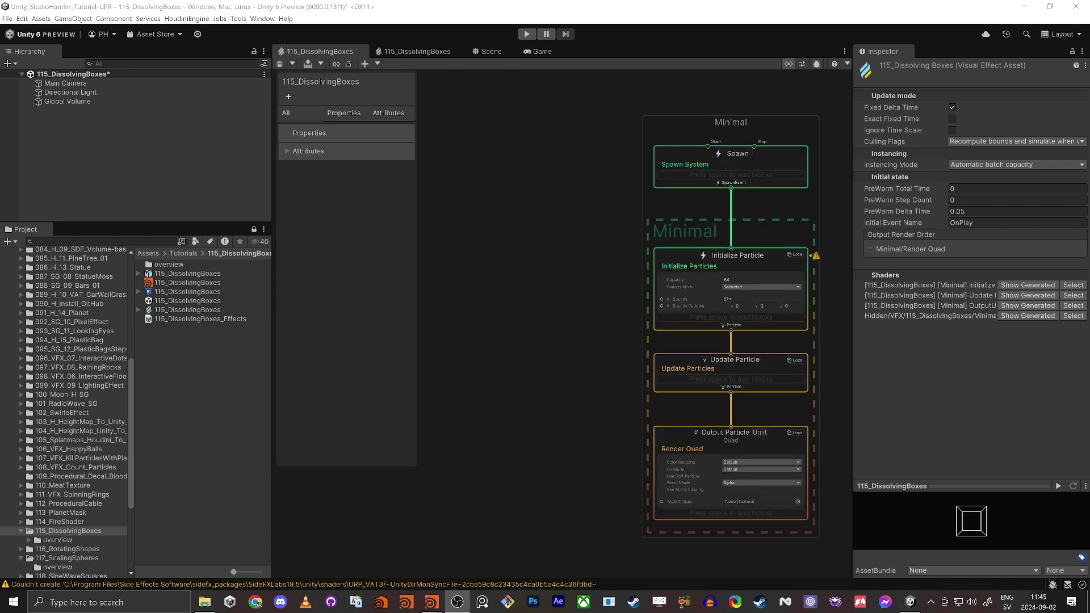
middle_drag(500, 292, 546, 292)
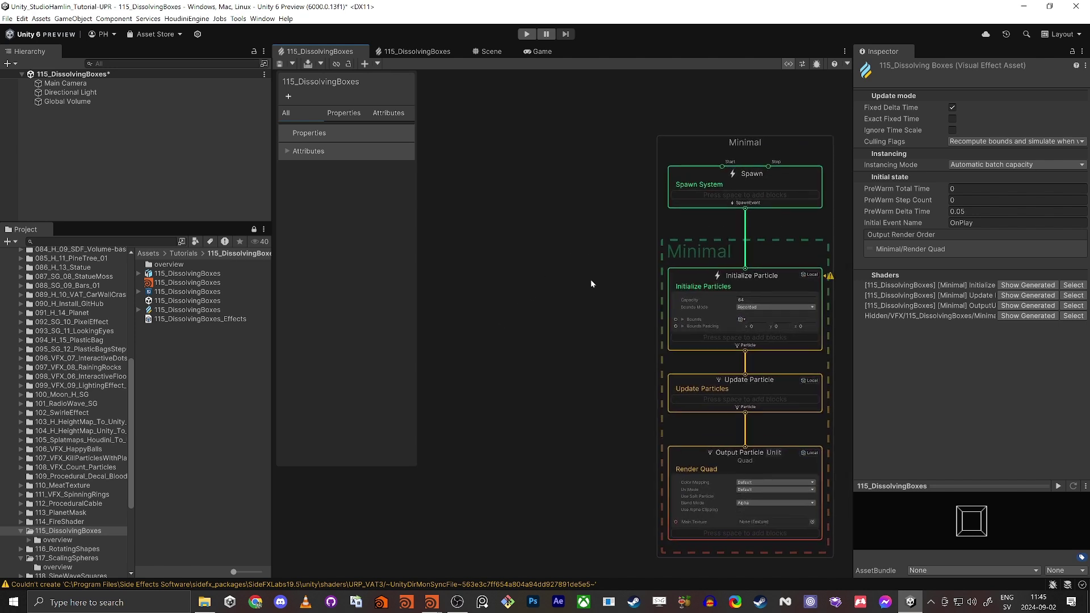
middle_drag(530, 244, 500, 277)
scroll(698, 216, up, 5)
scroll(616, 261, down, 5)
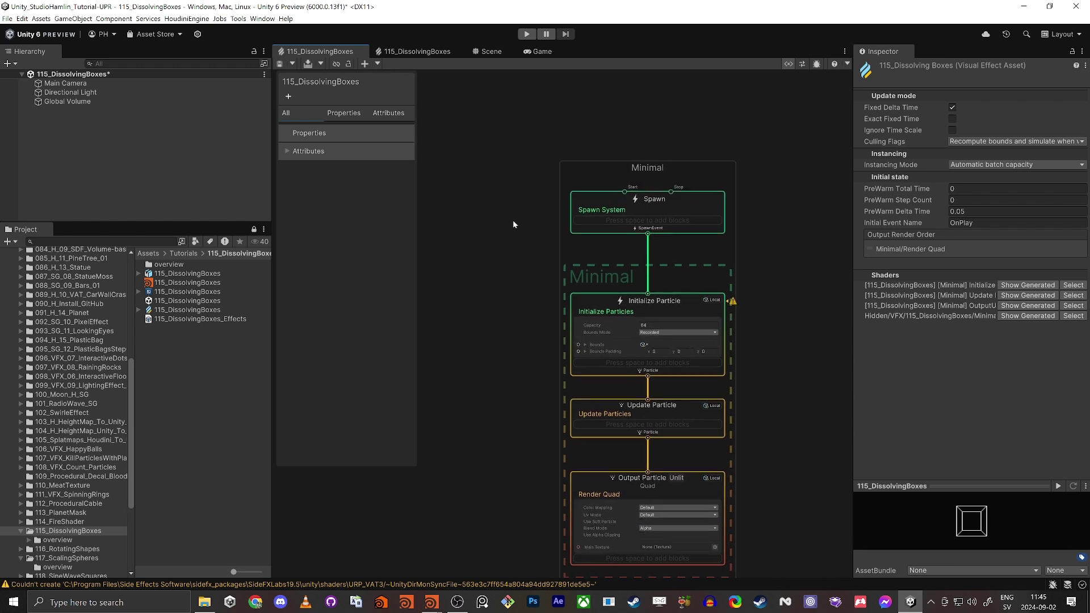
right_click(332, 55)
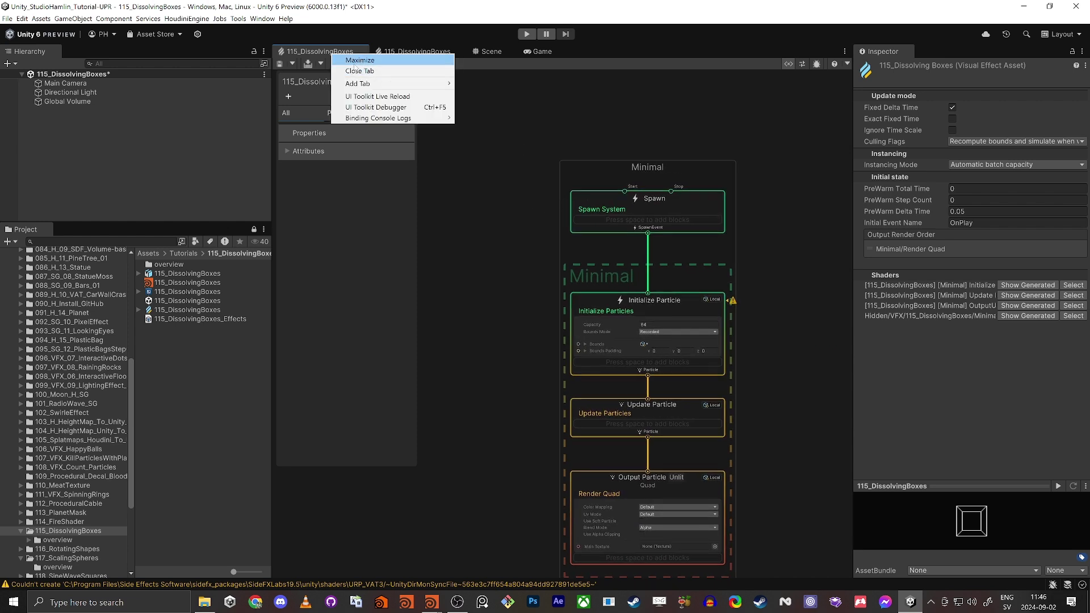
click(352, 61)
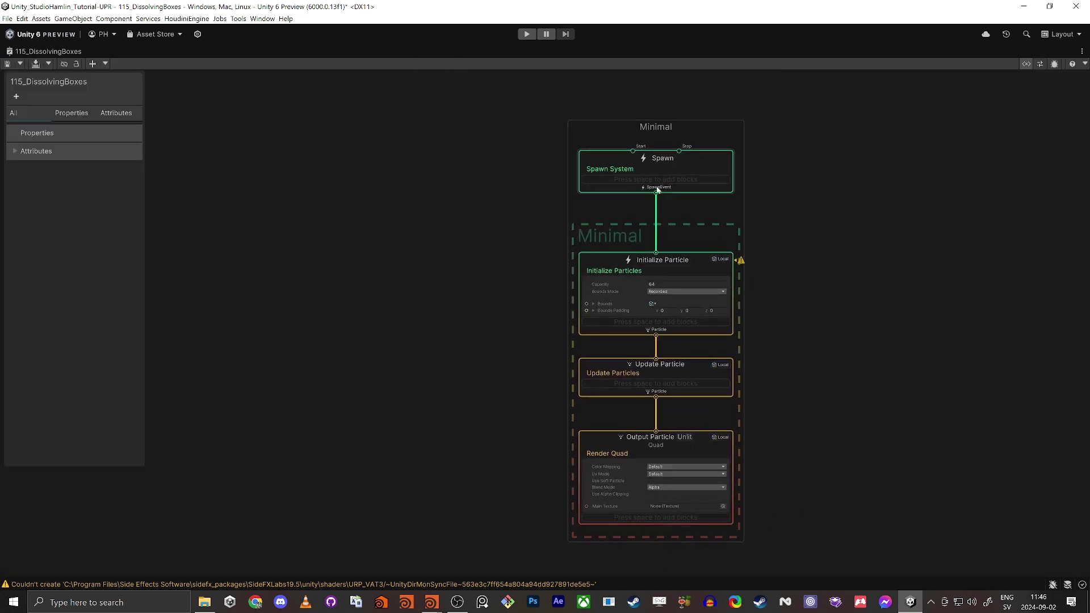
Add a Single Burst block to the Spawn context
scroll(627, 184, up, 3)
right_click(595, 146)
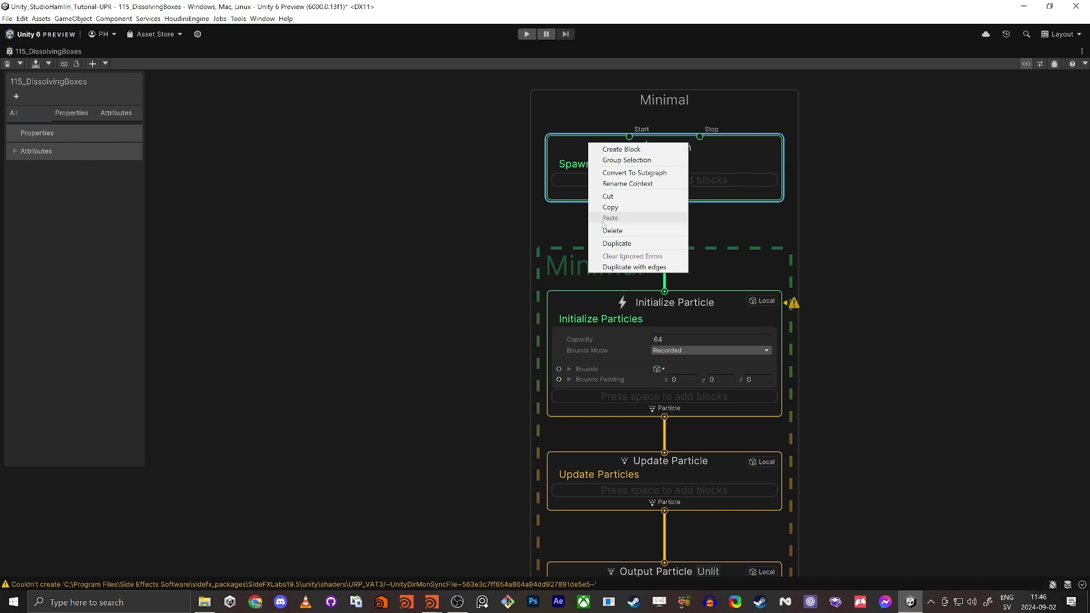
click(630, 124)
click(558, 148)
key(space)
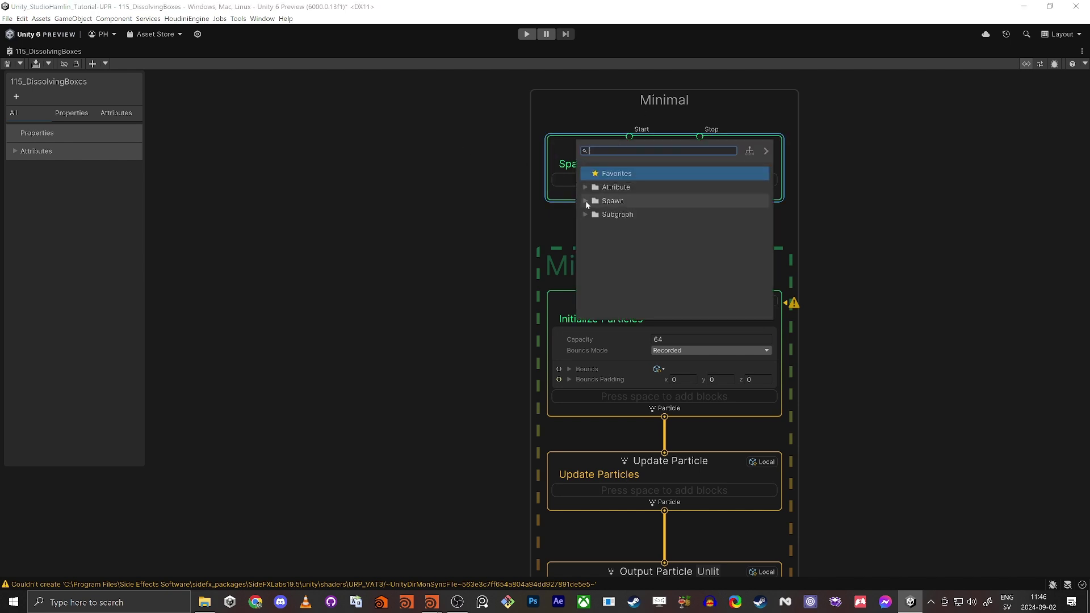
click(612, 201)
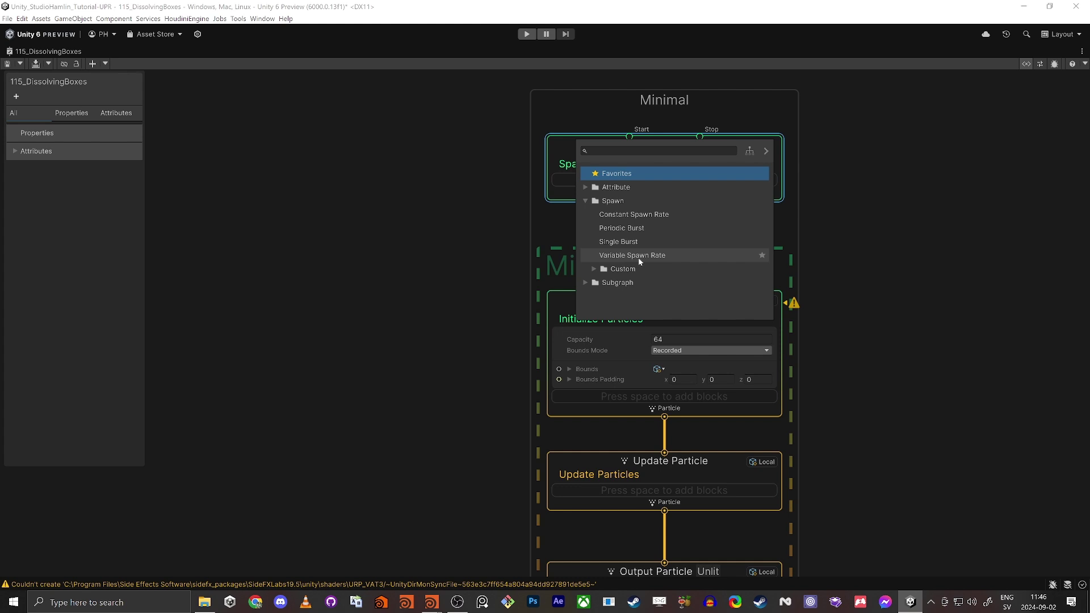
click(631, 244)
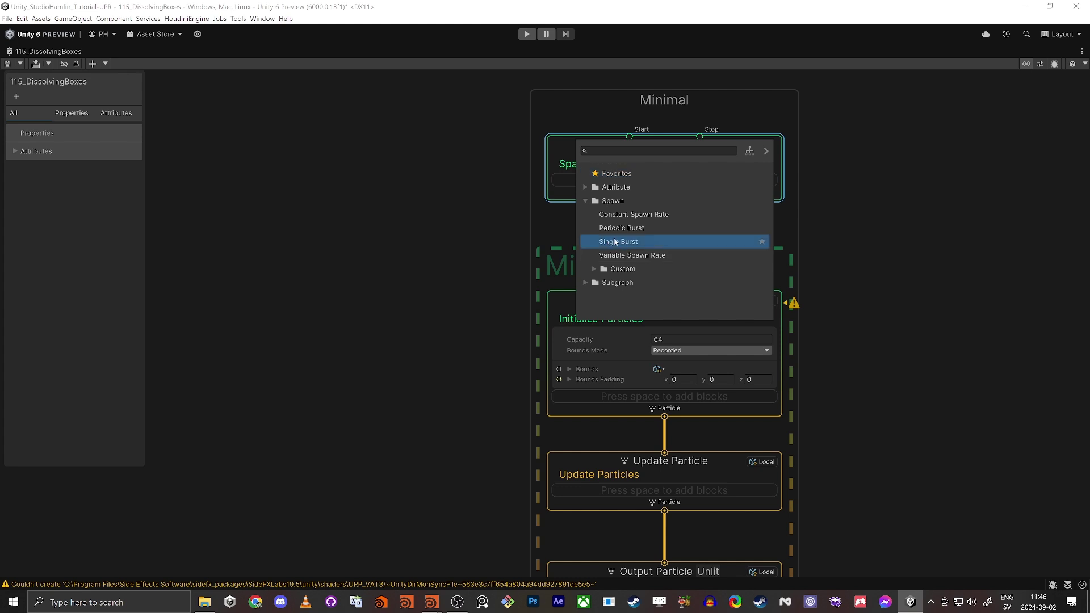
double_click(616, 241)
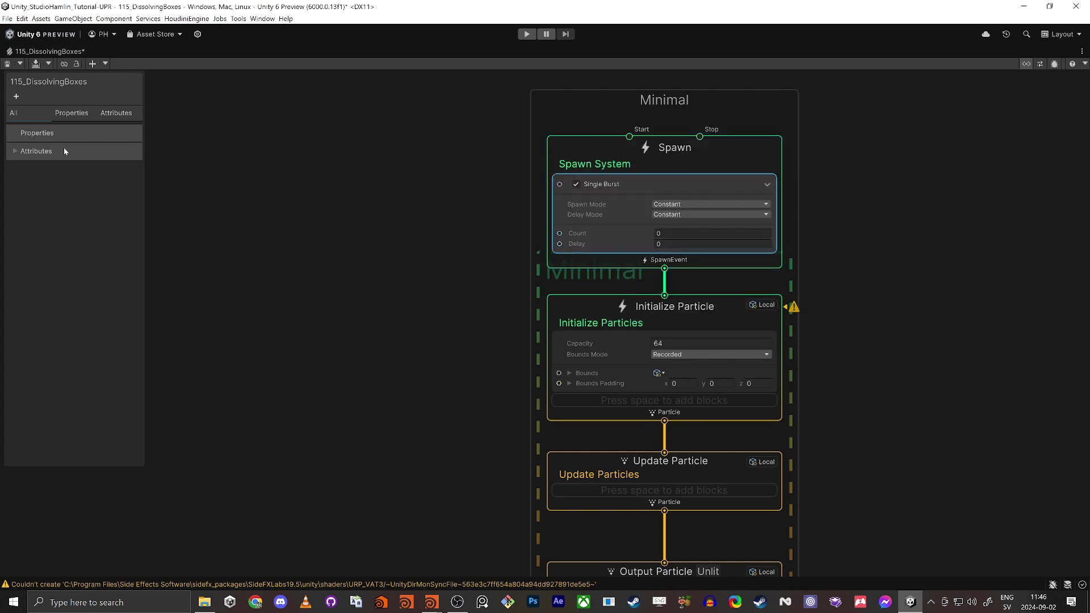
Create a custom Int attribute named Resolution and place its Get node beside the Minimal system
click(16, 95)
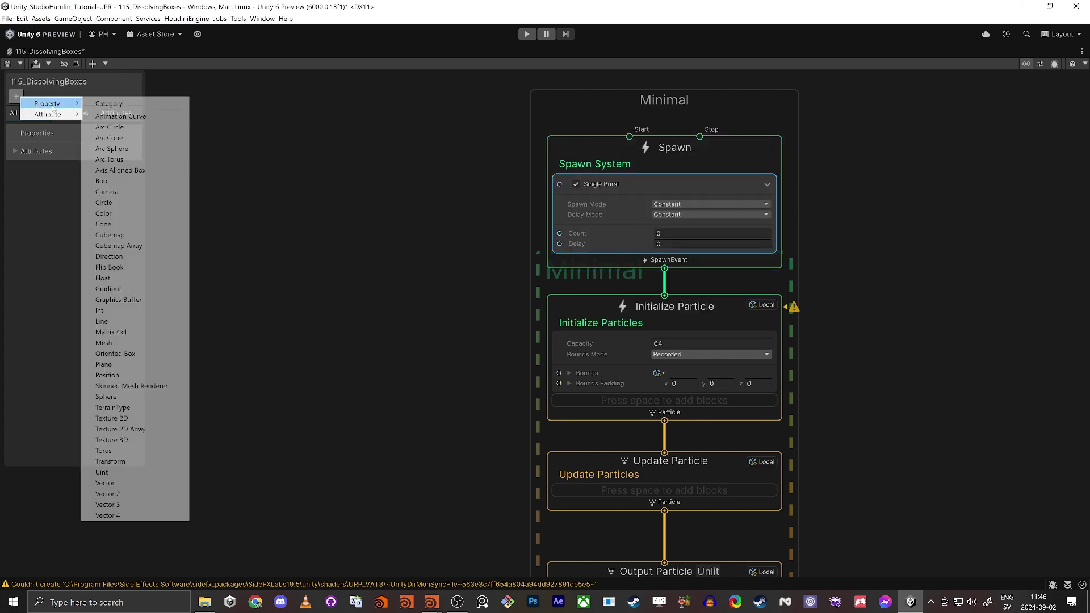
mouse_move(50, 116)
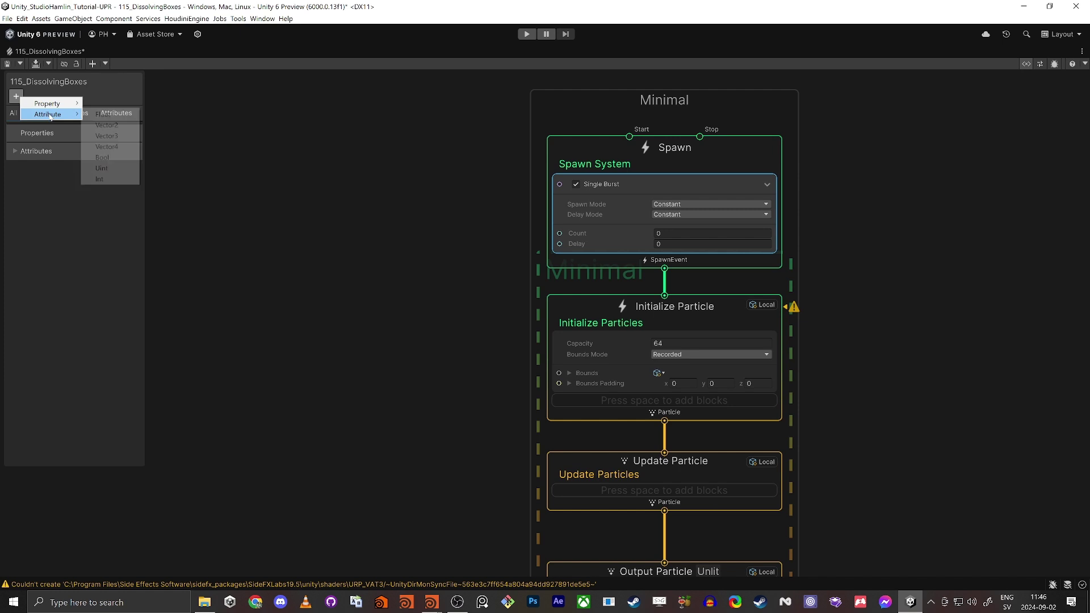
click(101, 179)
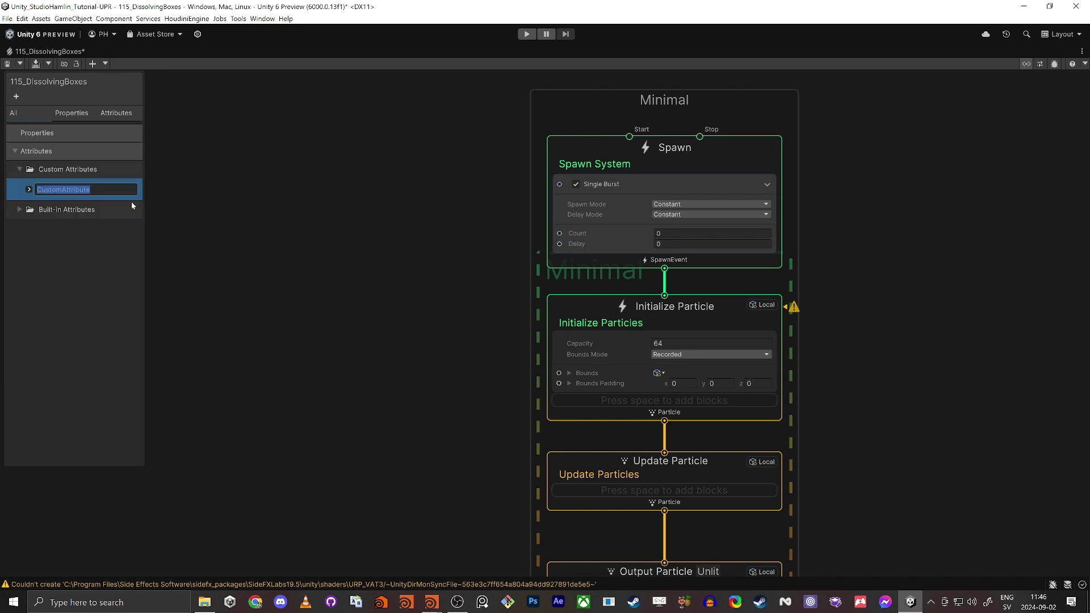
text(Resolution)
key(Return)
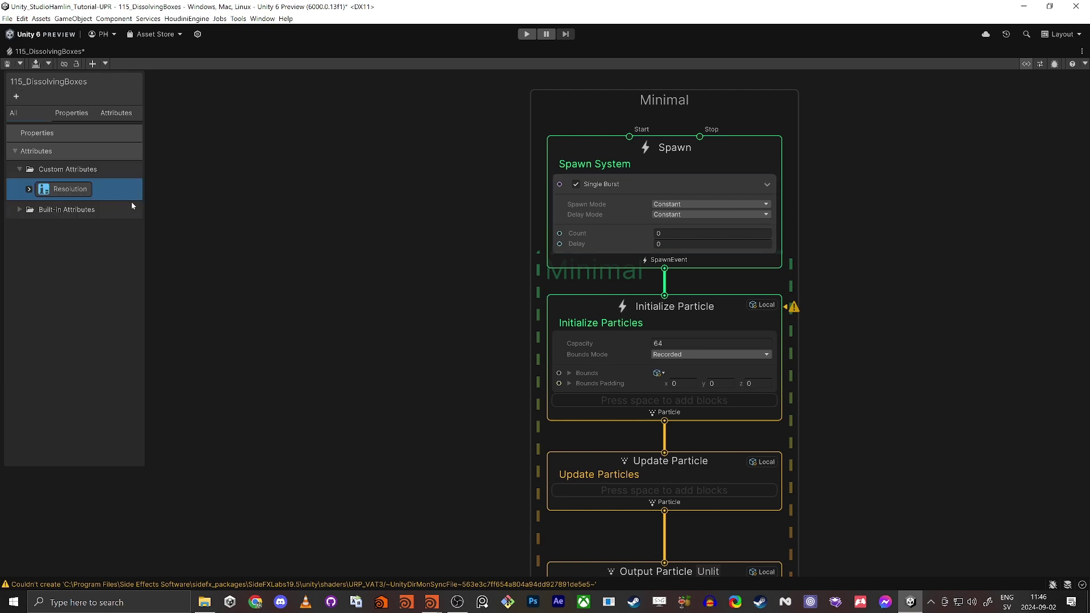
drag(79, 188, 330, 197)
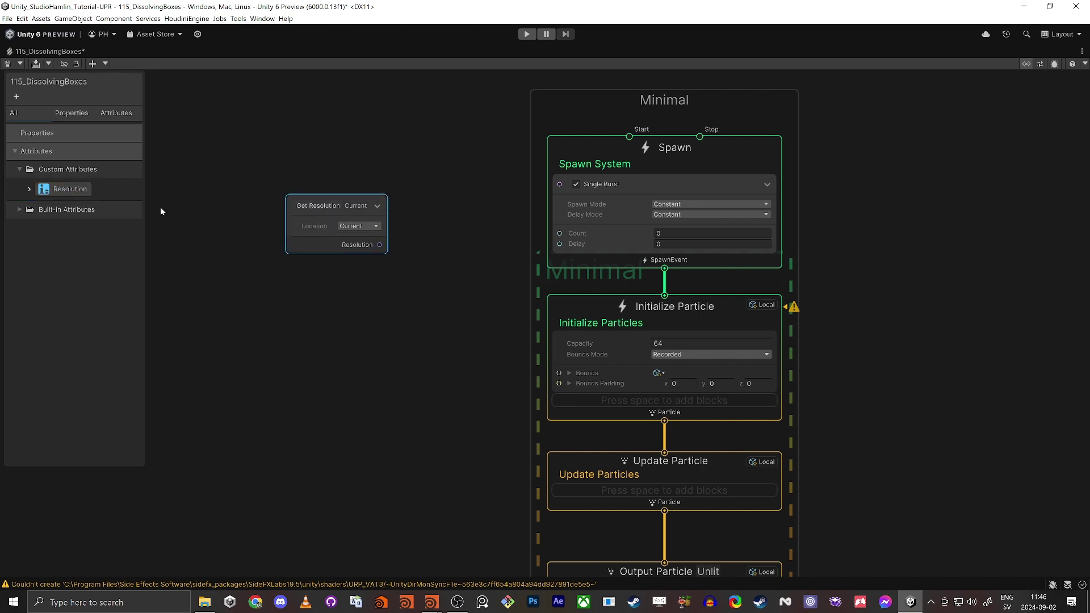
Show the VFX Control panel and restore the full editor layout from the maximized graph
click(94, 191)
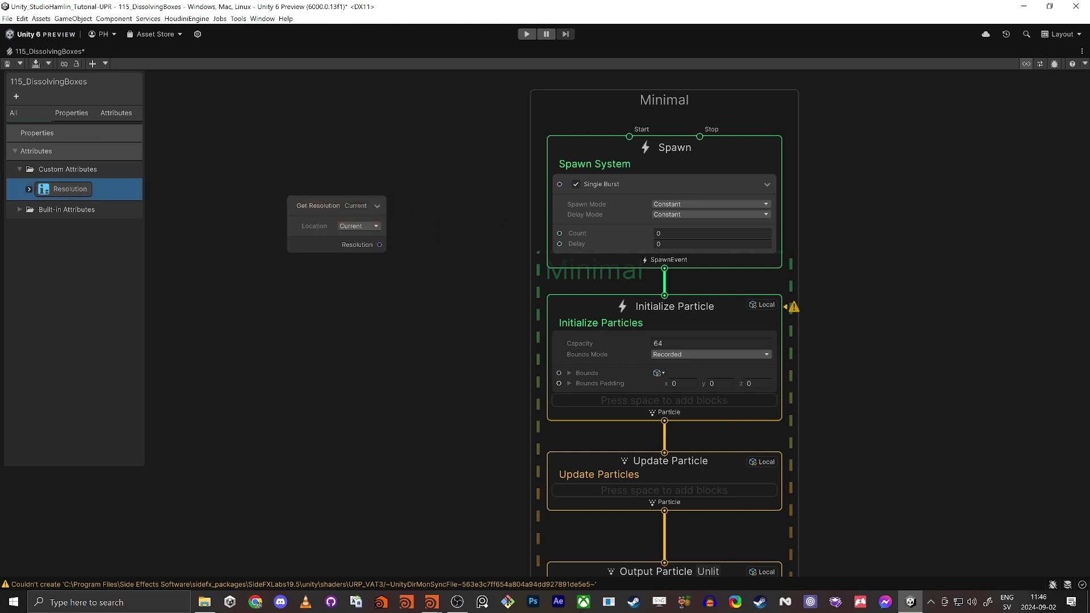
click(1041, 64)
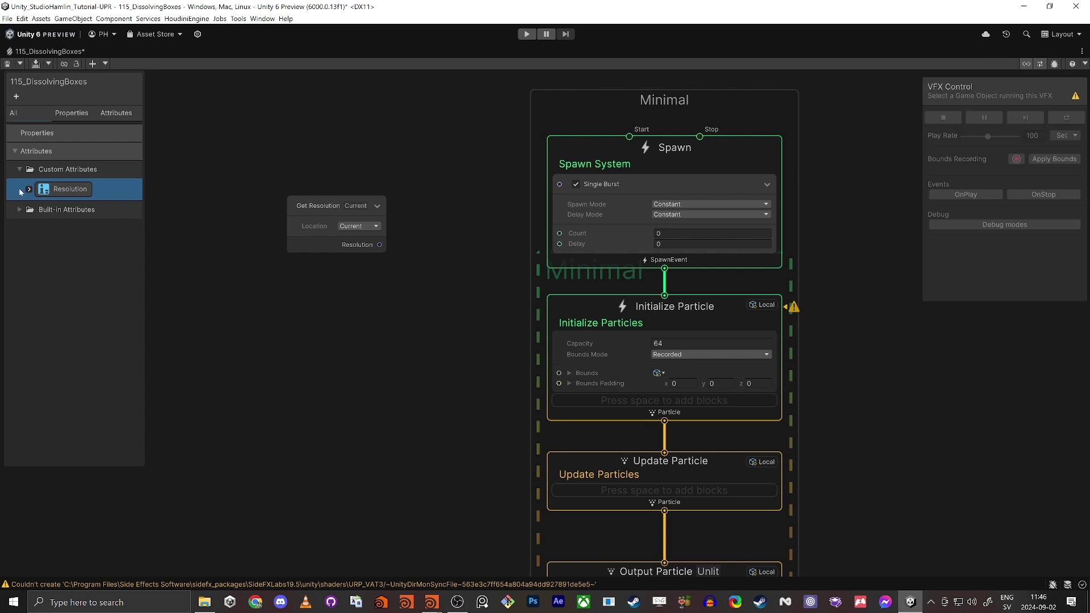
click(29, 190)
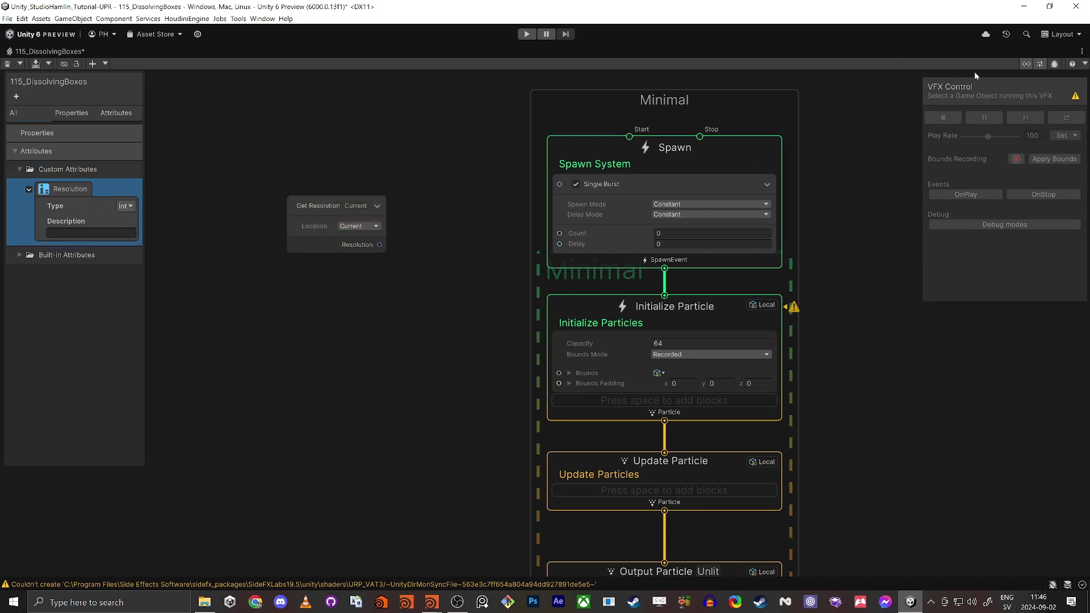
right_click(54, 55)
click(69, 58)
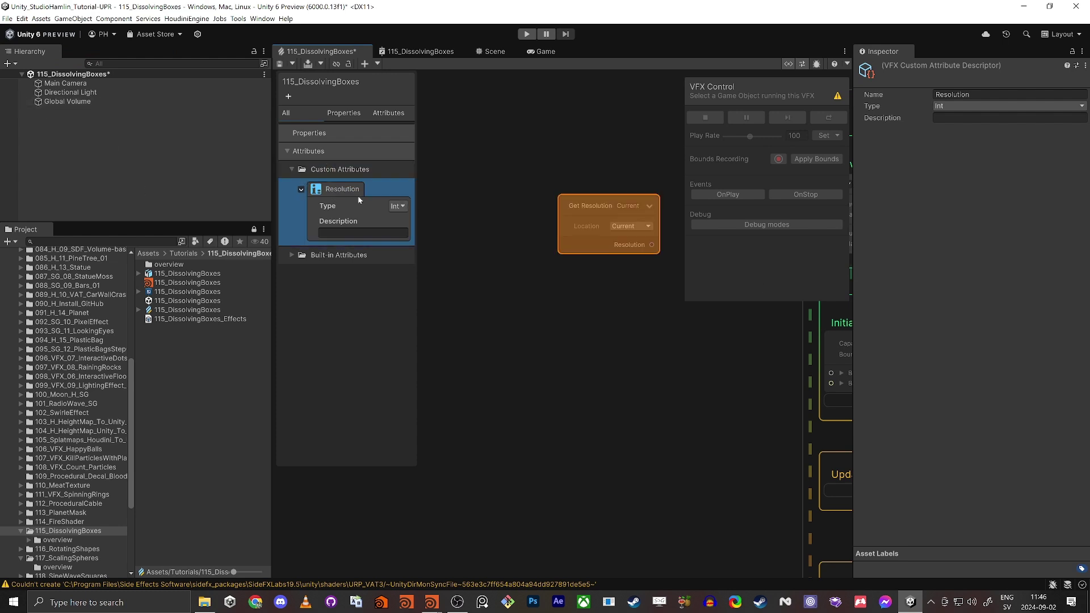
Examine the Resolution attribute's settings and type options alongside those of its Get node
click(604, 210)
click(333, 189)
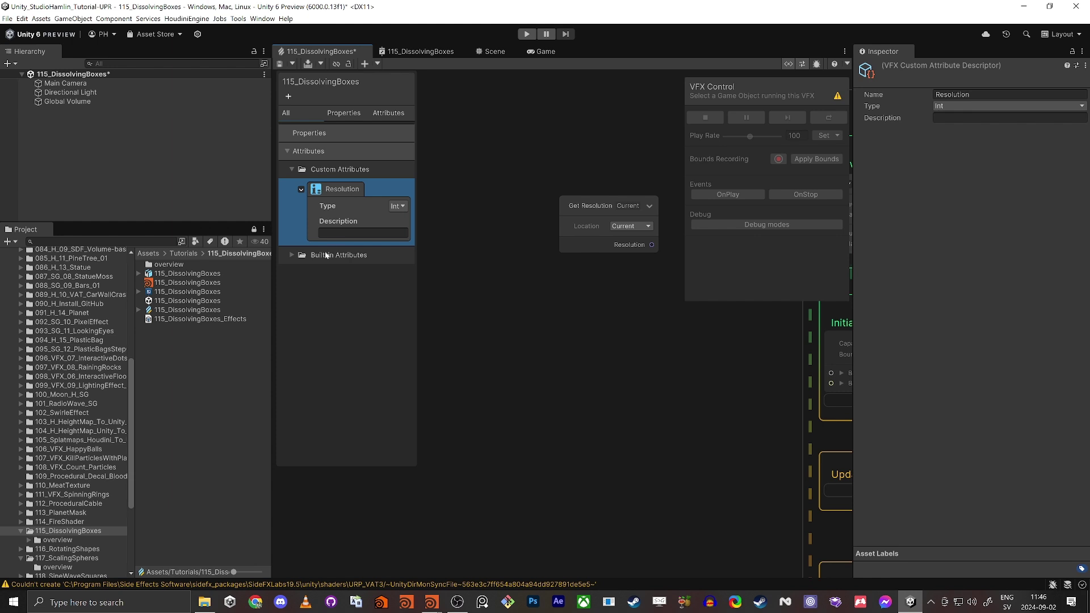
click(302, 191)
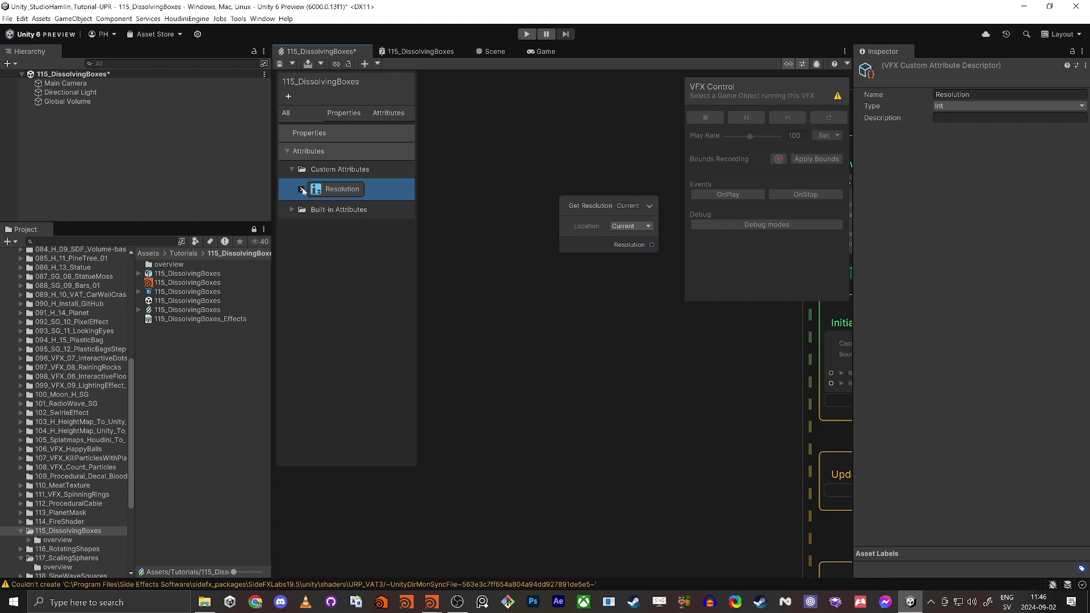
click(301, 191)
click(396, 206)
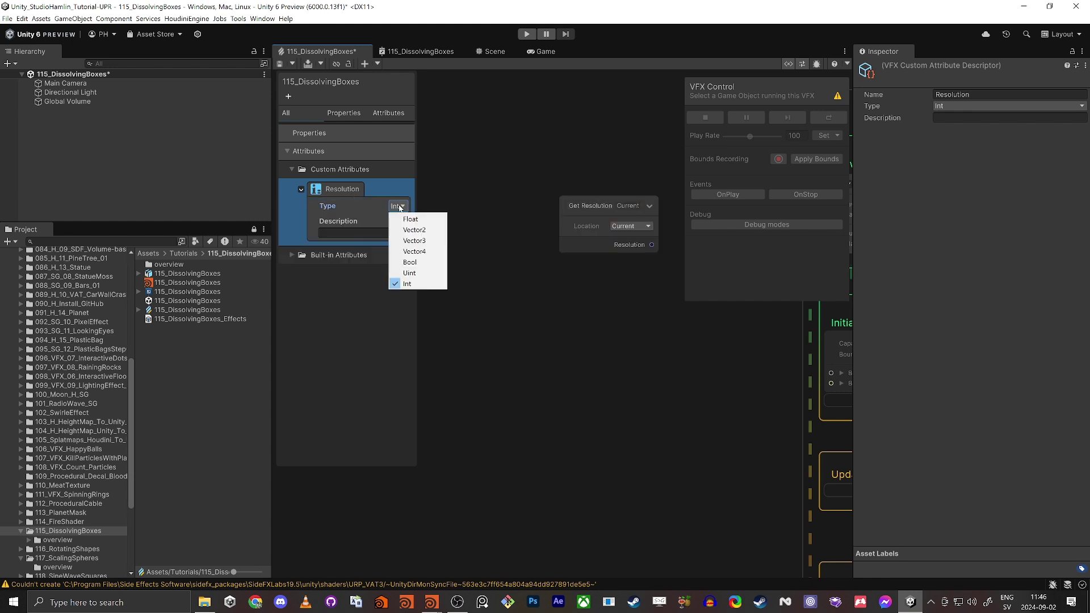
click(550, 202)
click(587, 203)
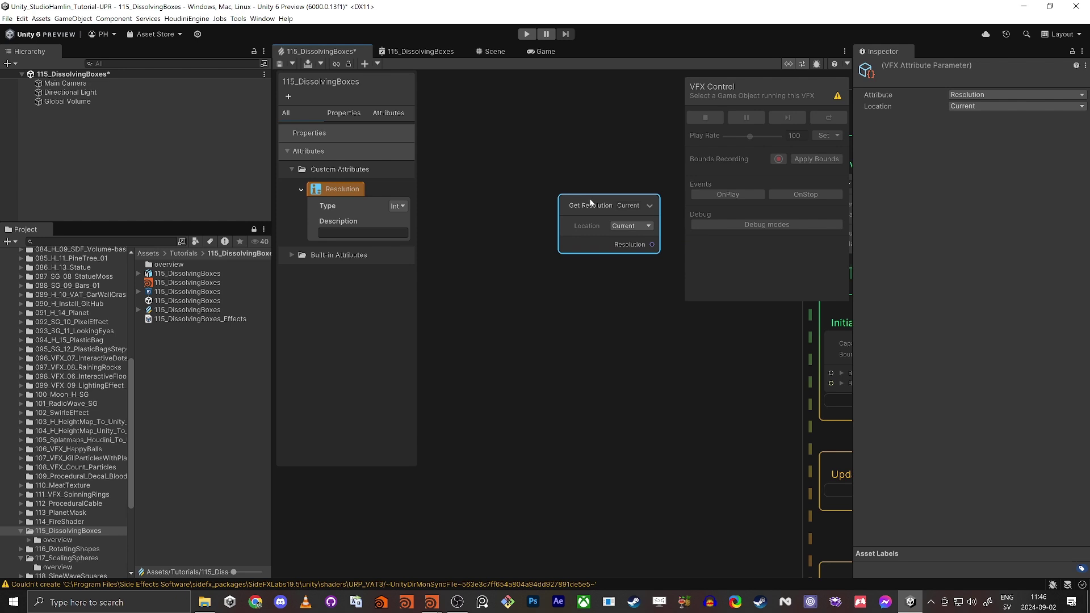
click(343, 189)
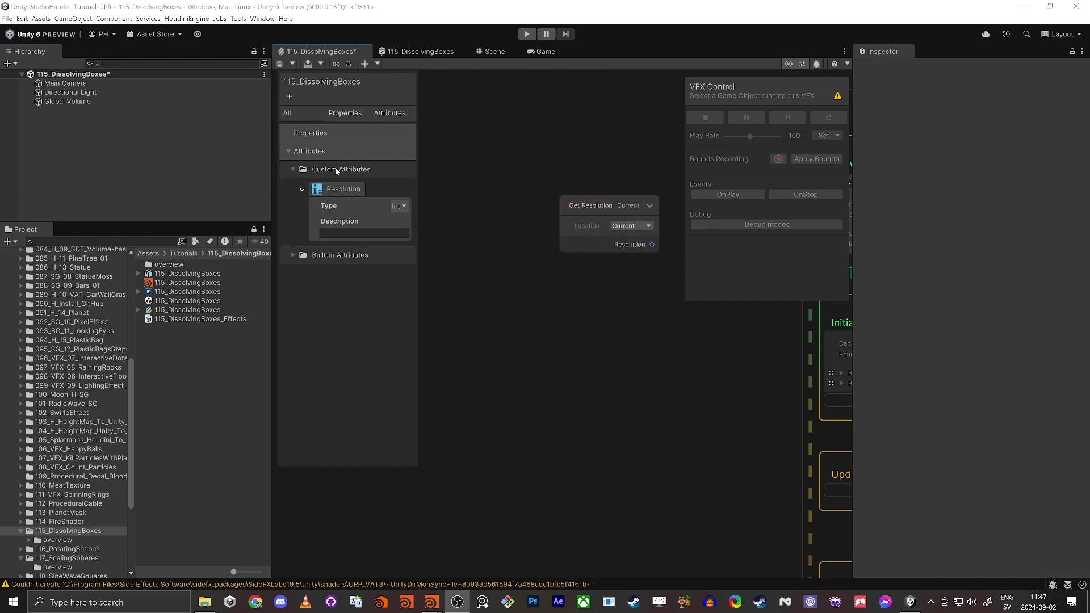
Delete the custom Resolution attribute together with its Get node
click(335, 189)
key(Delete)
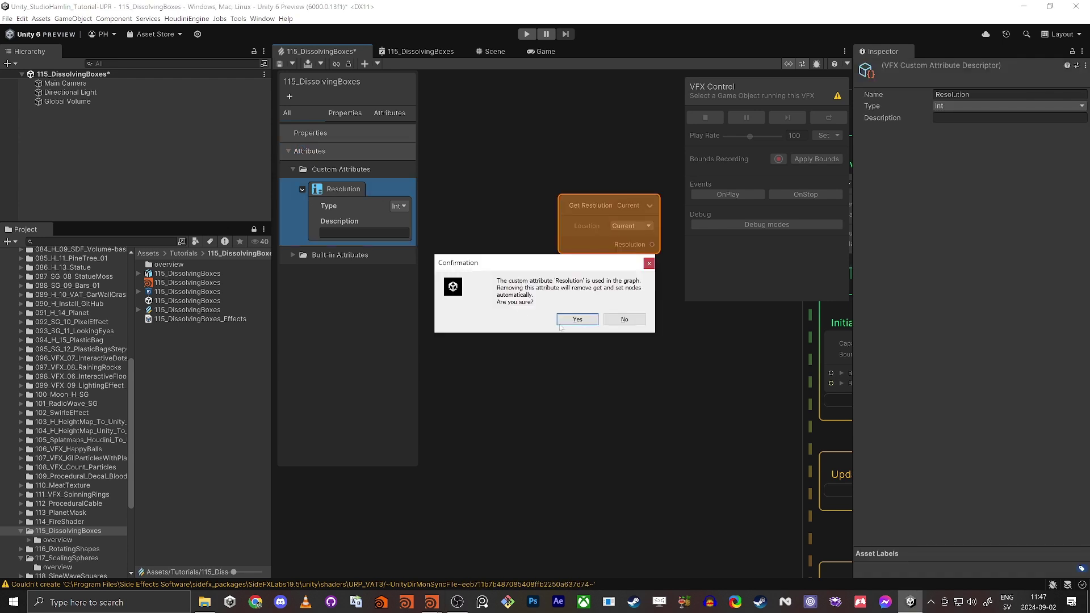
click(577, 319)
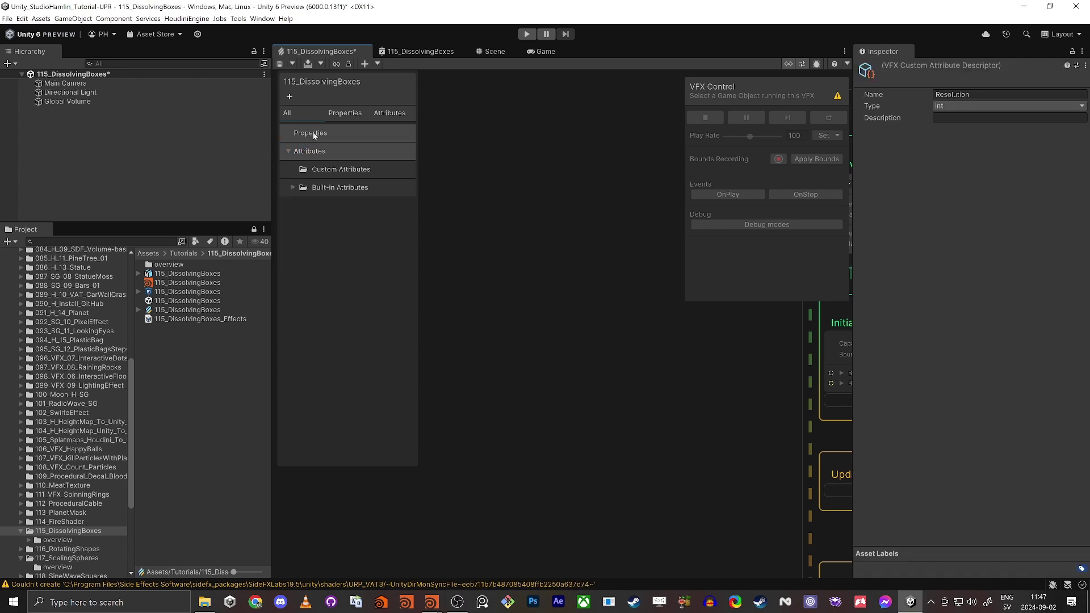
Create an exposed Int property named Resolution with a value of 10
click(289, 96)
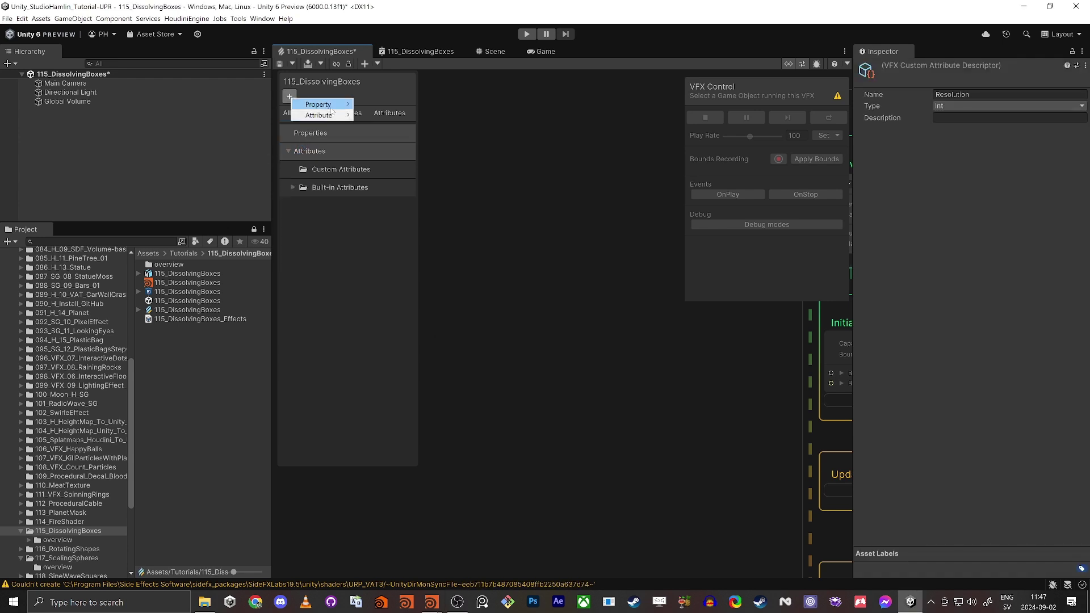
mouse_move(332, 107)
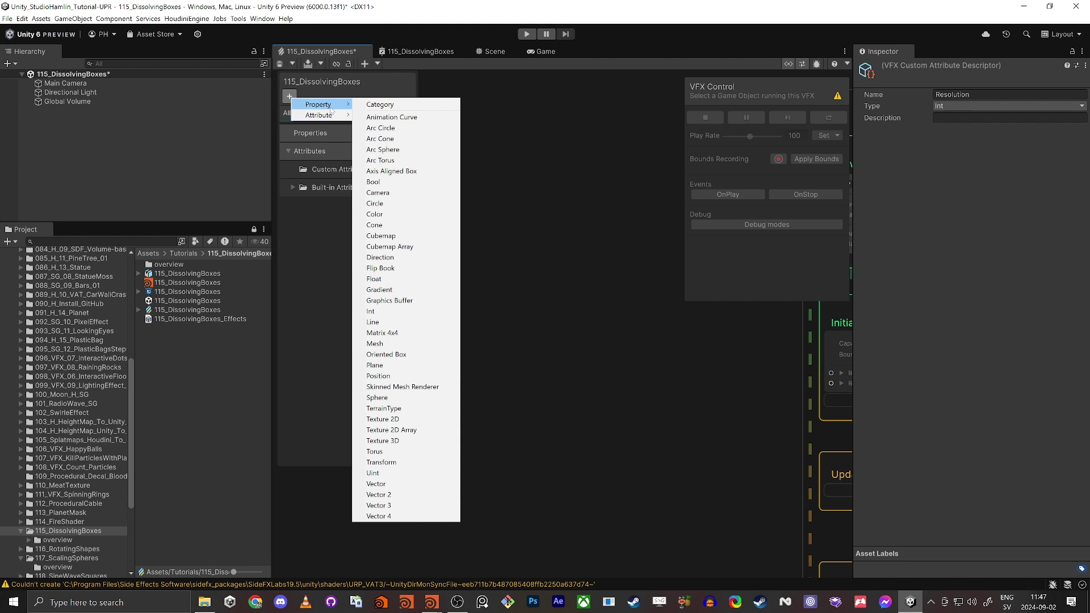
click(386, 314)
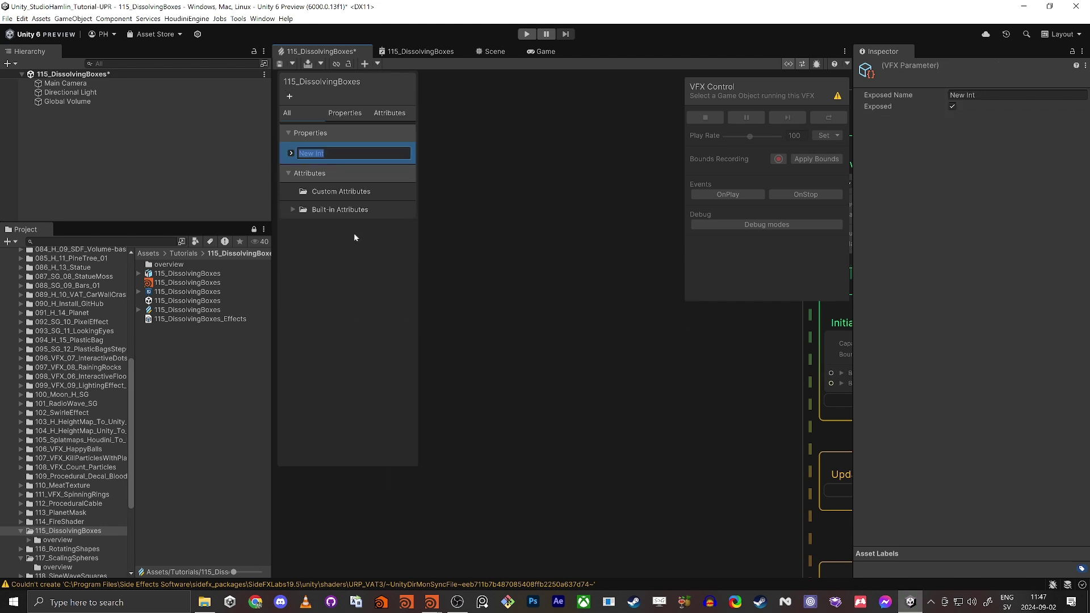
text(Resolution)
click(291, 152)
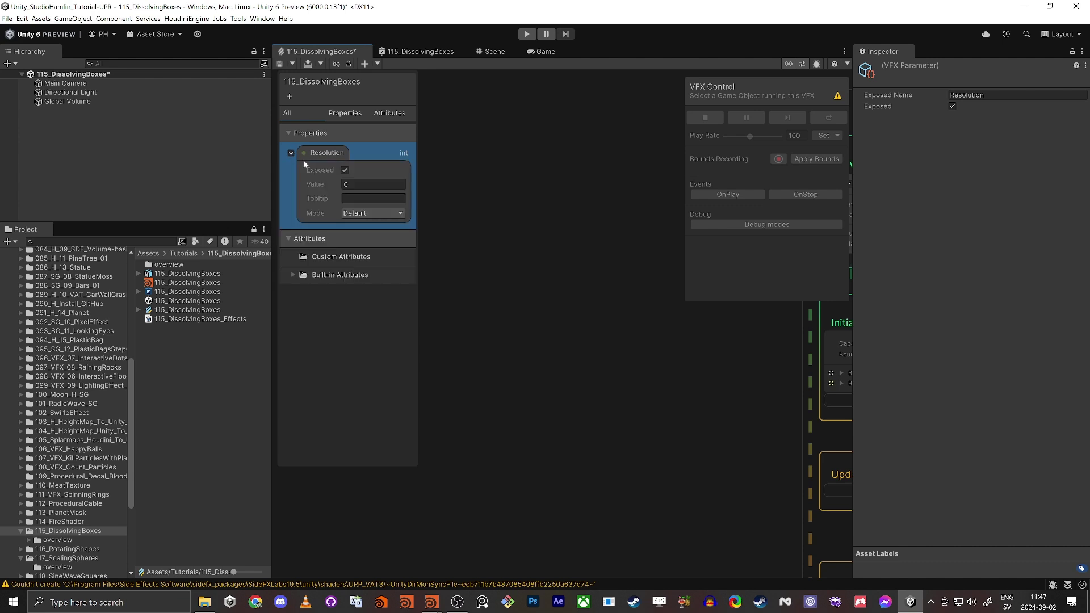
text(10)
Set the Resolution property to Range mode with a minimum of 1, a maximum of 30 and a value of 10
click(363, 213)
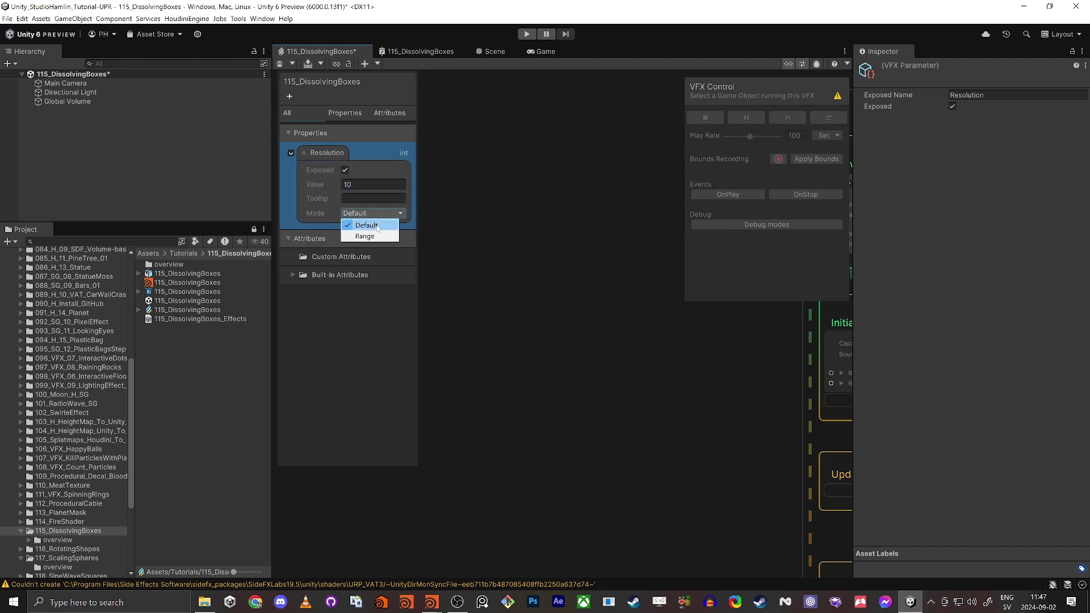
click(359, 233)
text(1)
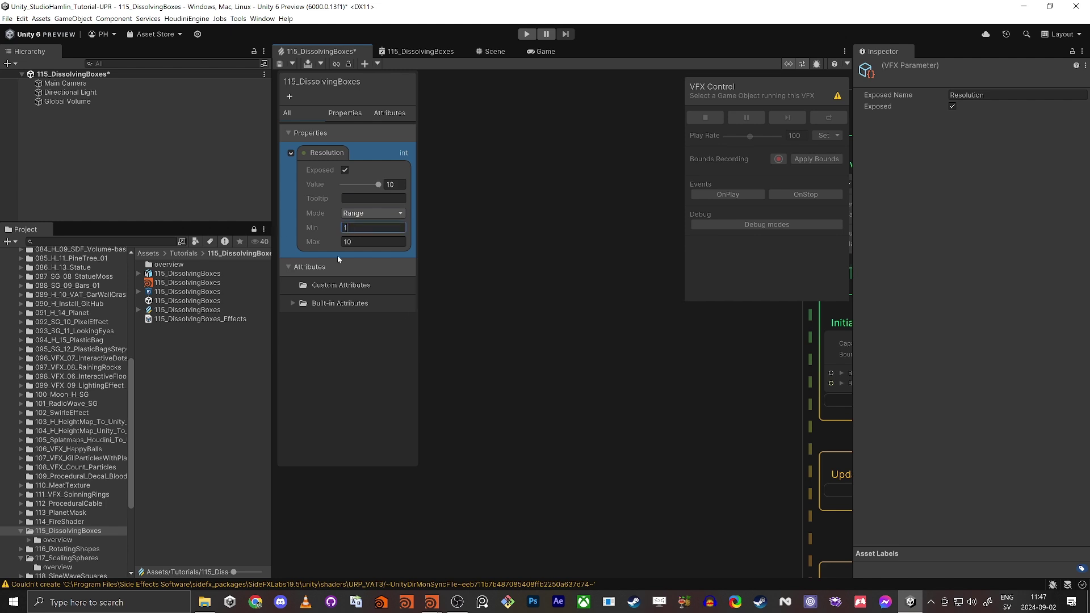
key(Tab)
text(30)
click(402, 186)
text(10)
Place a Resolution property node in the graph beside the Minimal system
middle_drag(603, 276, 492, 318)
scroll(499, 316, down, 2)
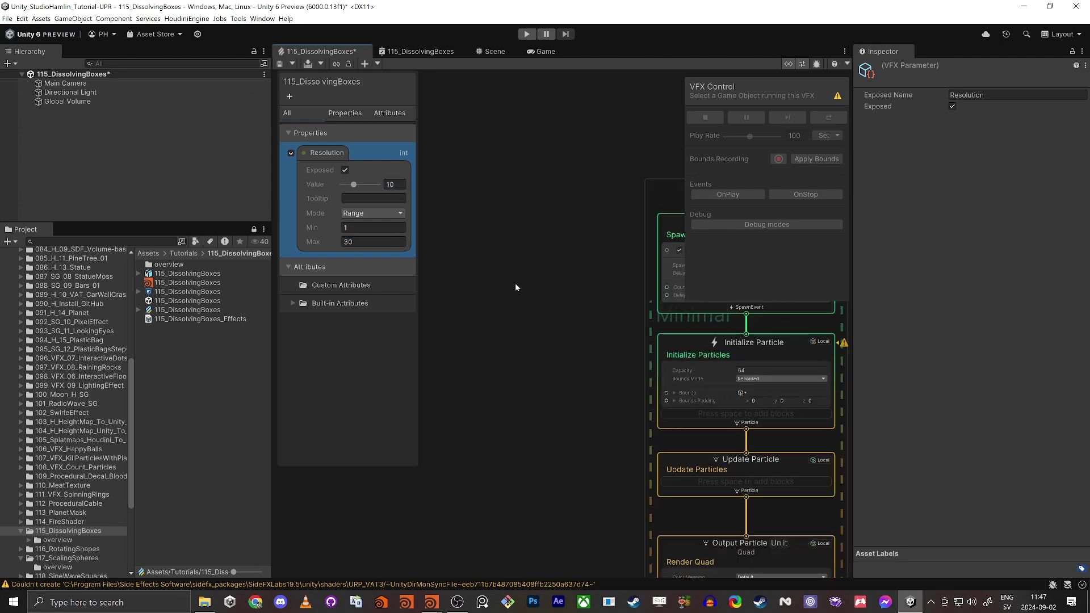
drag(332, 156, 570, 307)
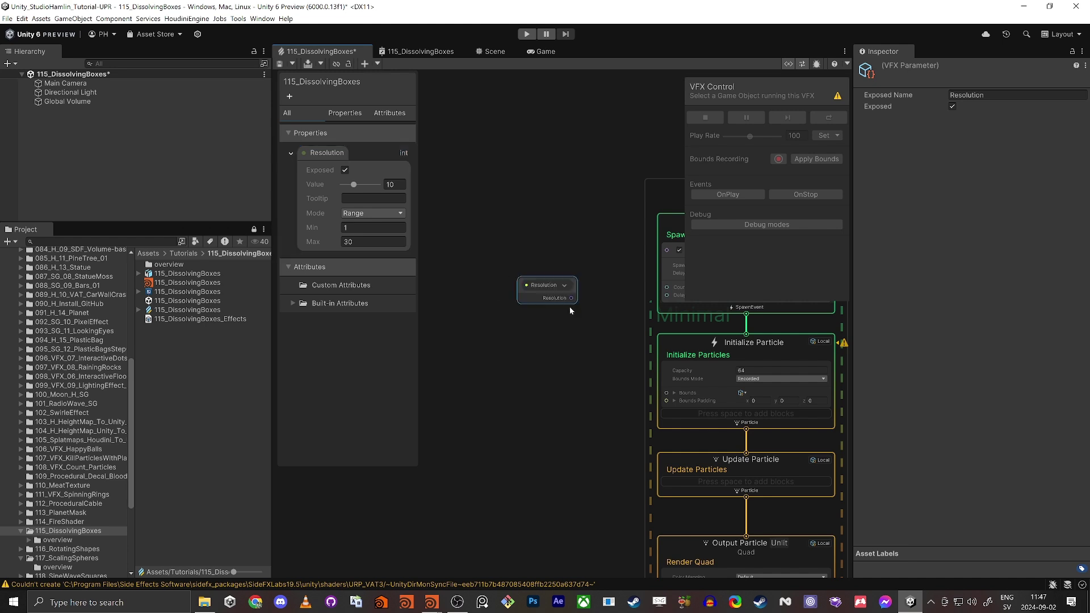
Move the Resolution node farther away from the Minimal system to make room for math nodes
middle_drag(570, 307, 543, 350)
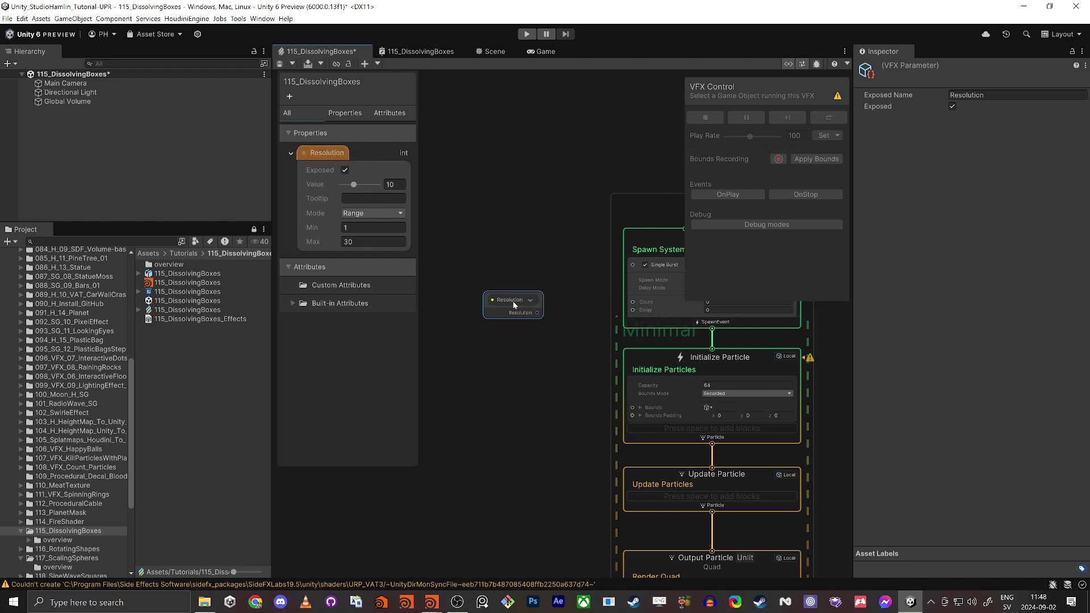
scroll(472, 274, up, 3)
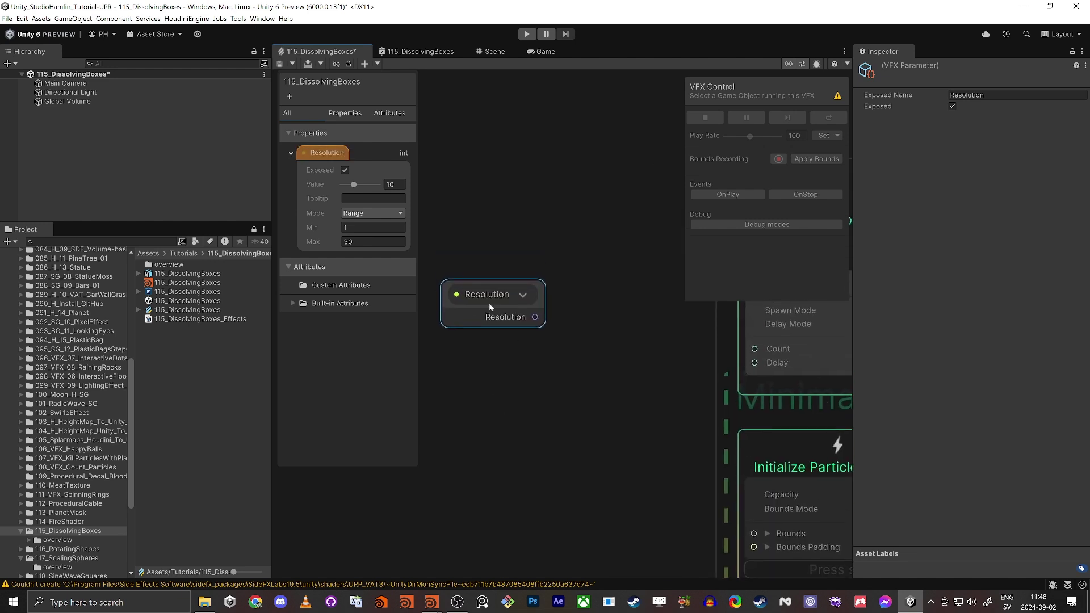
drag(489, 306, 469, 332)
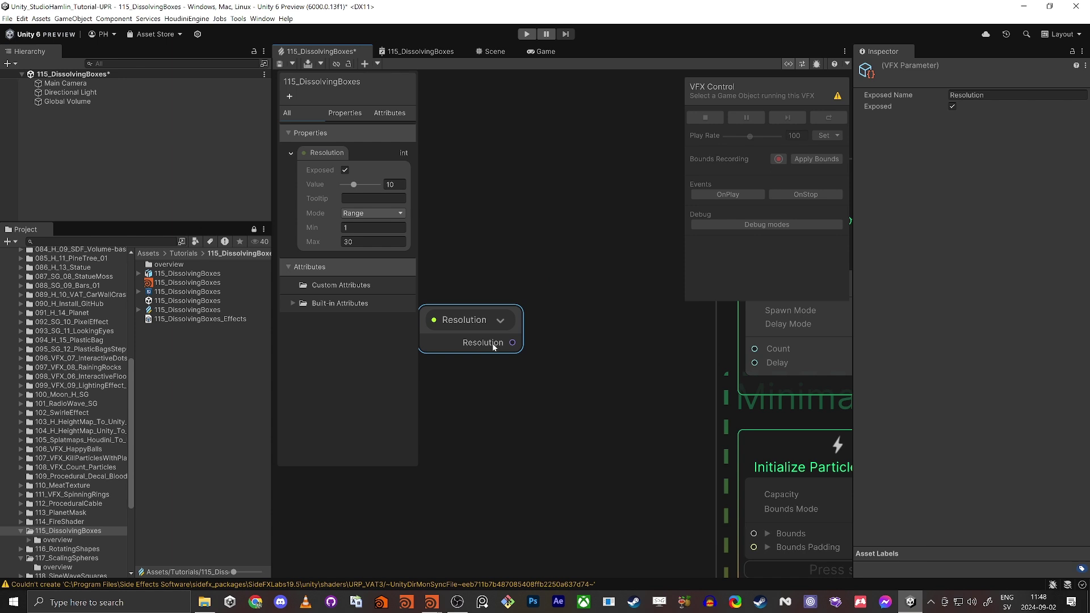
click(394, 185)
click(531, 399)
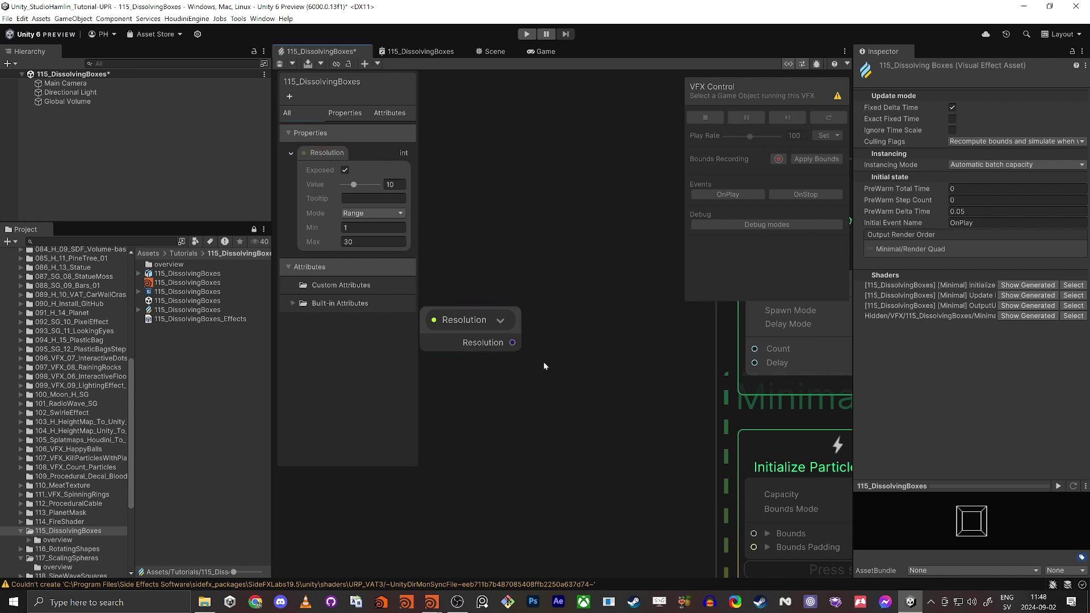
middle_drag(544, 243, 508, 308)
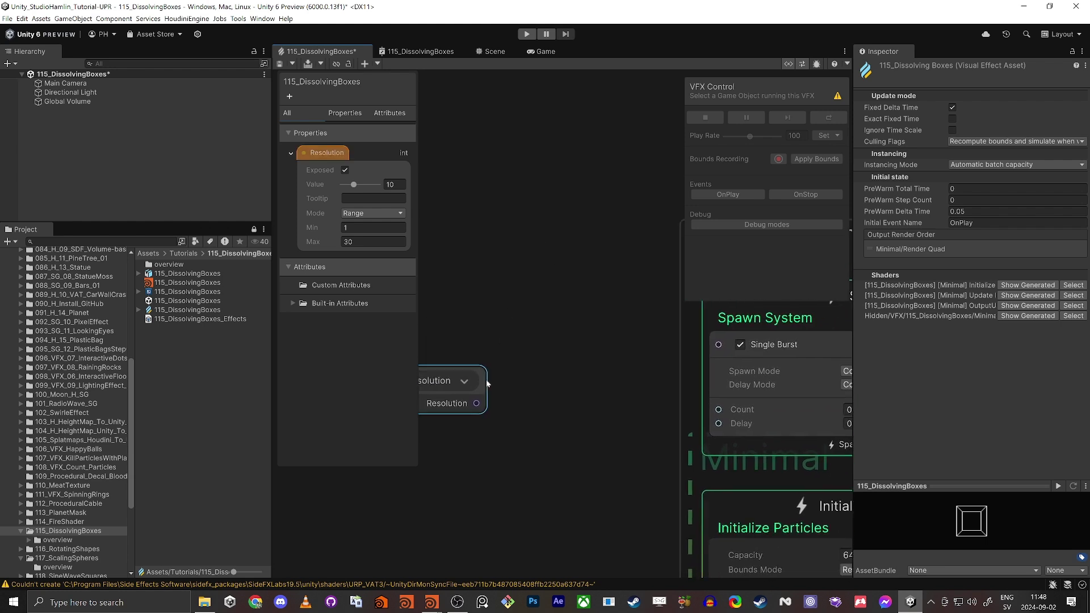
drag(478, 403, 538, 410)
text(mult)
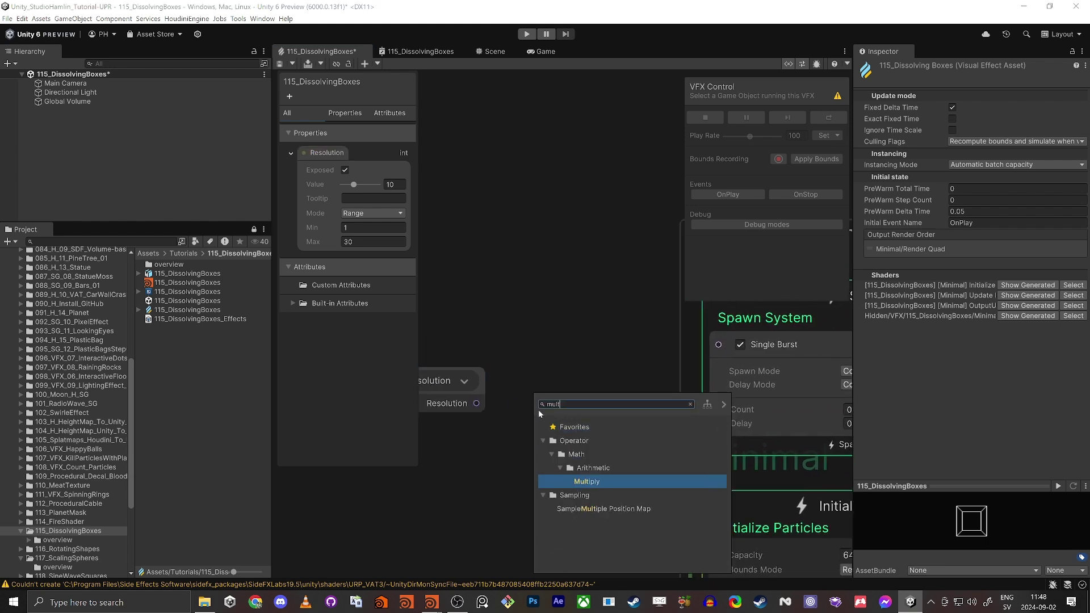
key(Return)
click(583, 432)
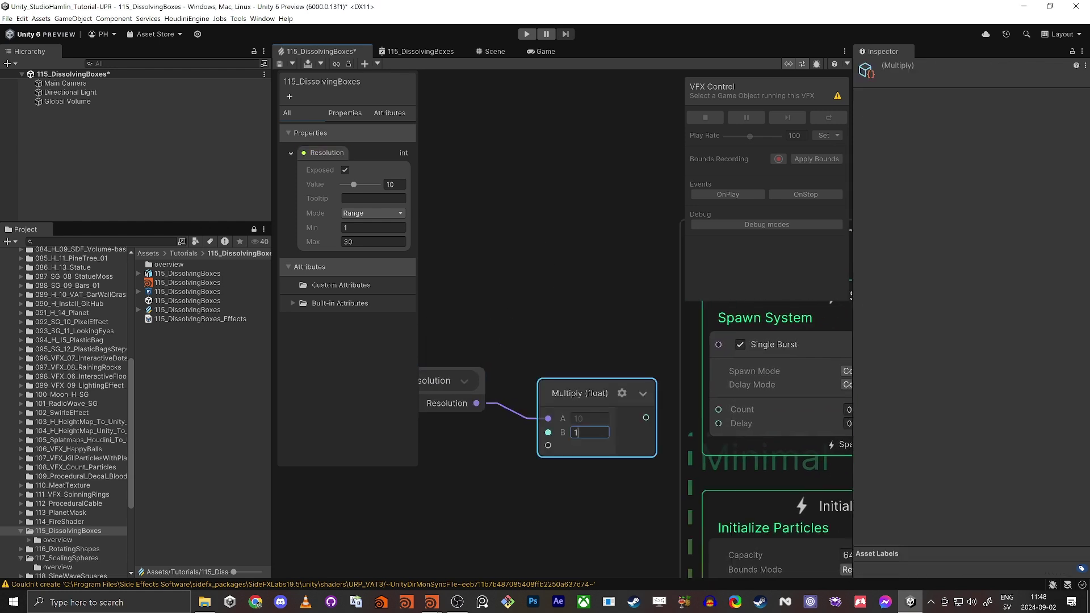
click(522, 447)
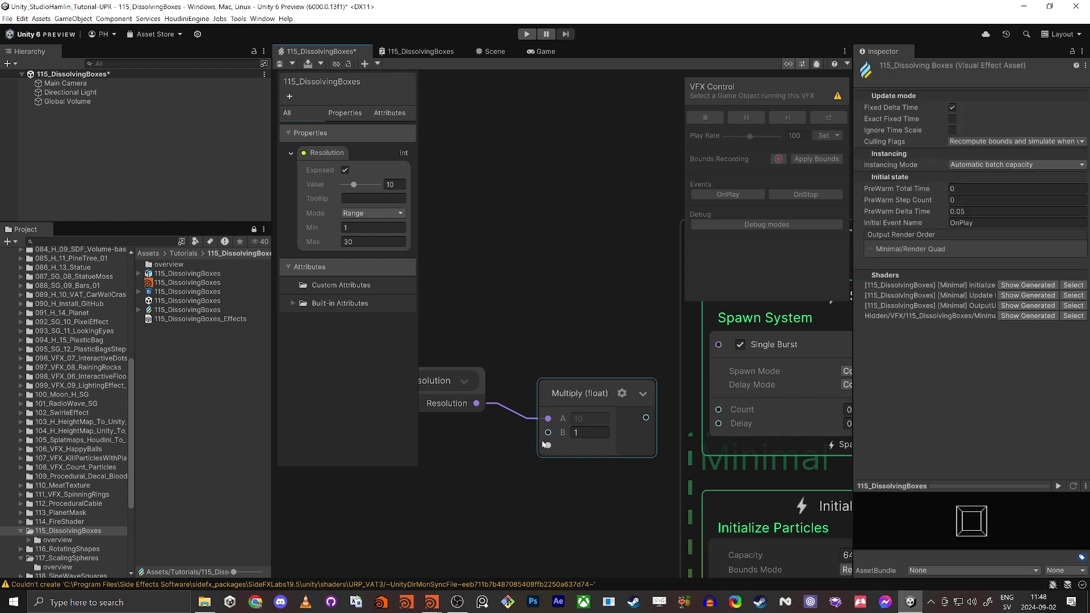
key(Delete)
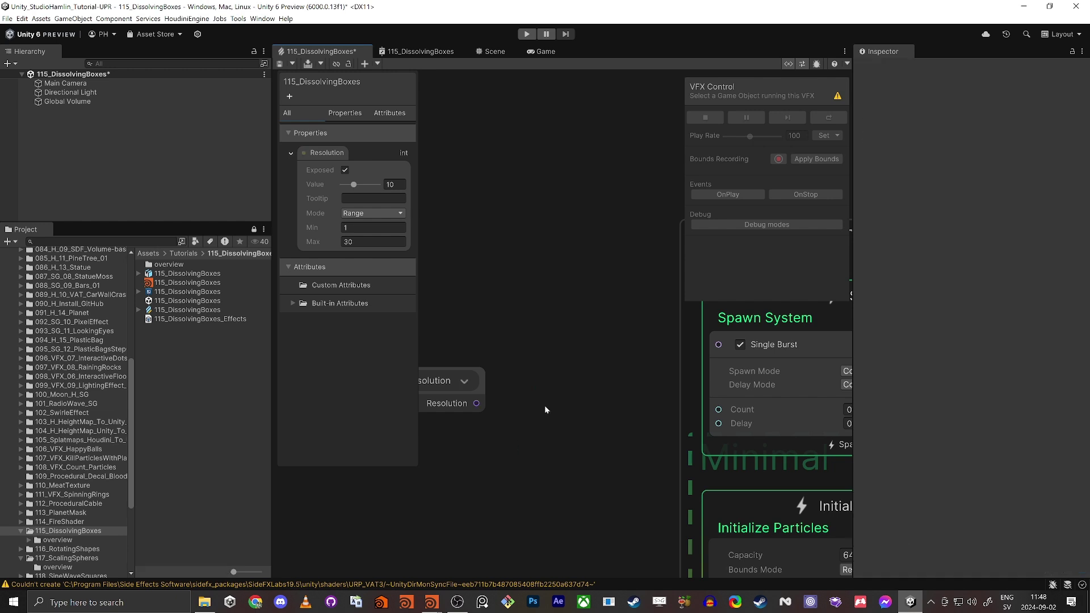
Add a Power node fed by the Resolution output and set its B input to 3
drag(477, 403, 546, 411)
text(power)
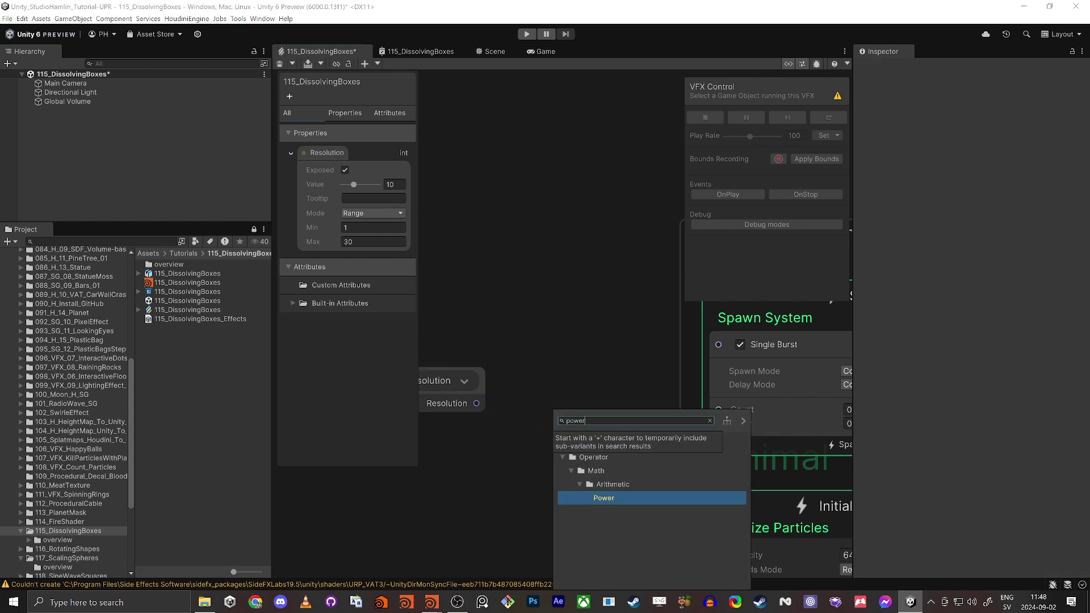
key(Return)
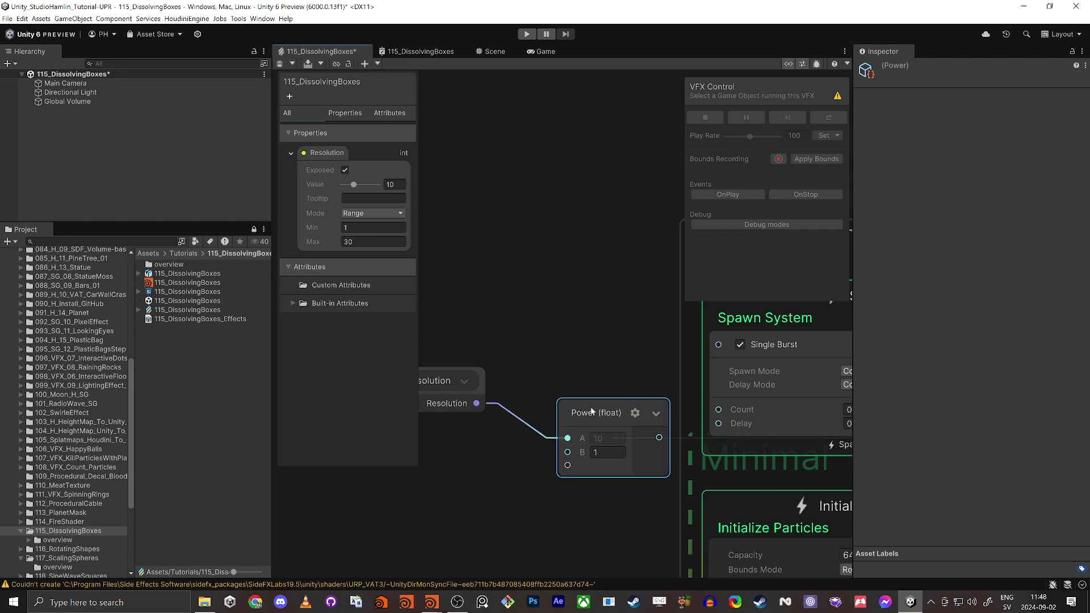
drag(573, 464, 544, 430)
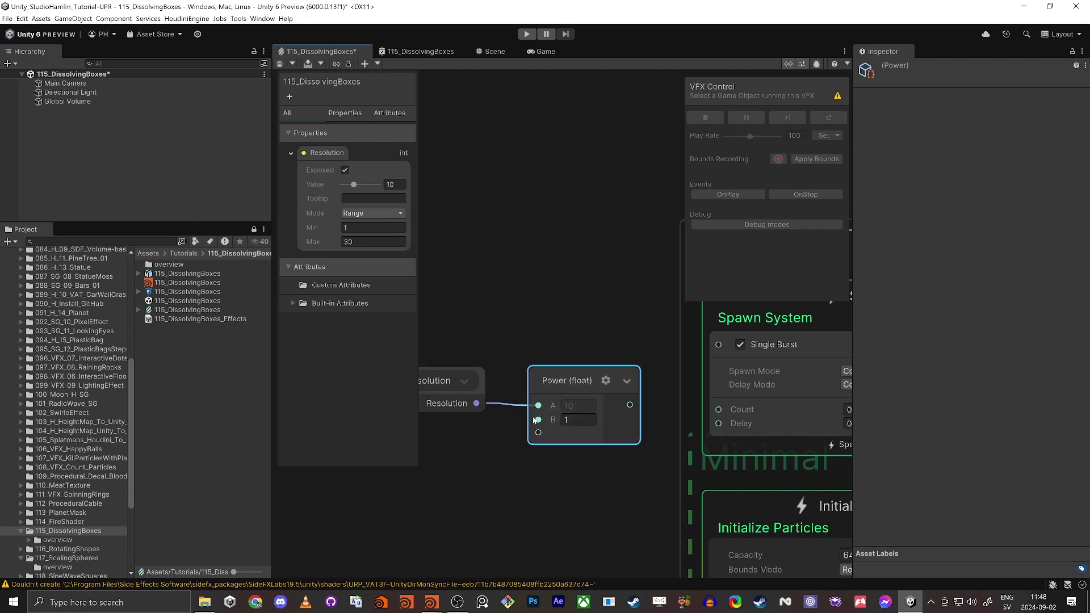
click(578, 420)
text(3)
click(591, 522)
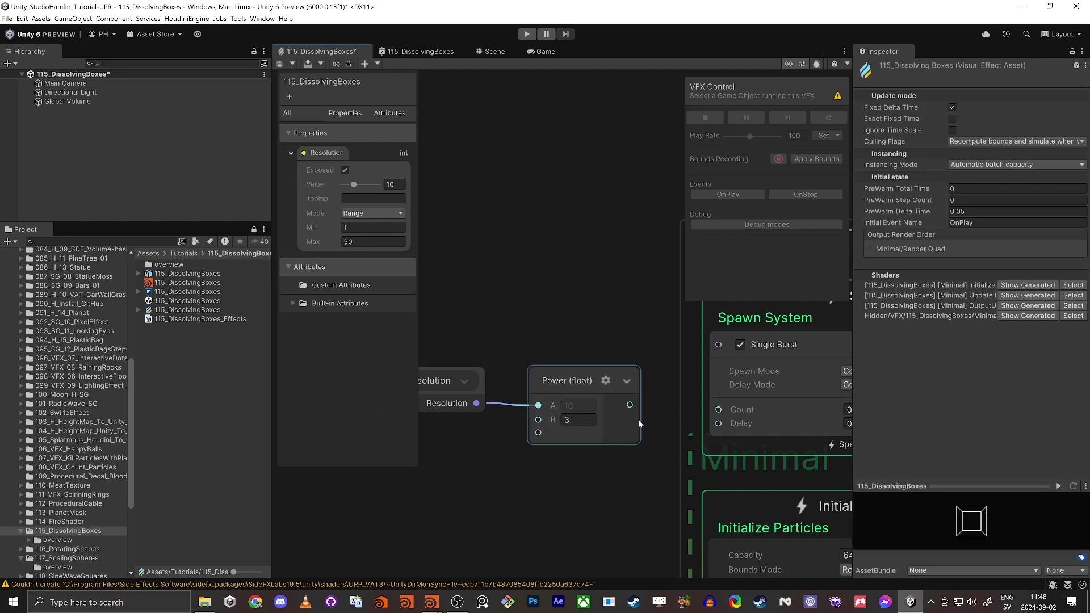
Connect the Power node's output to the Count input of the Single Burst block in the Spawn context
middle_drag(660, 479, 608, 465)
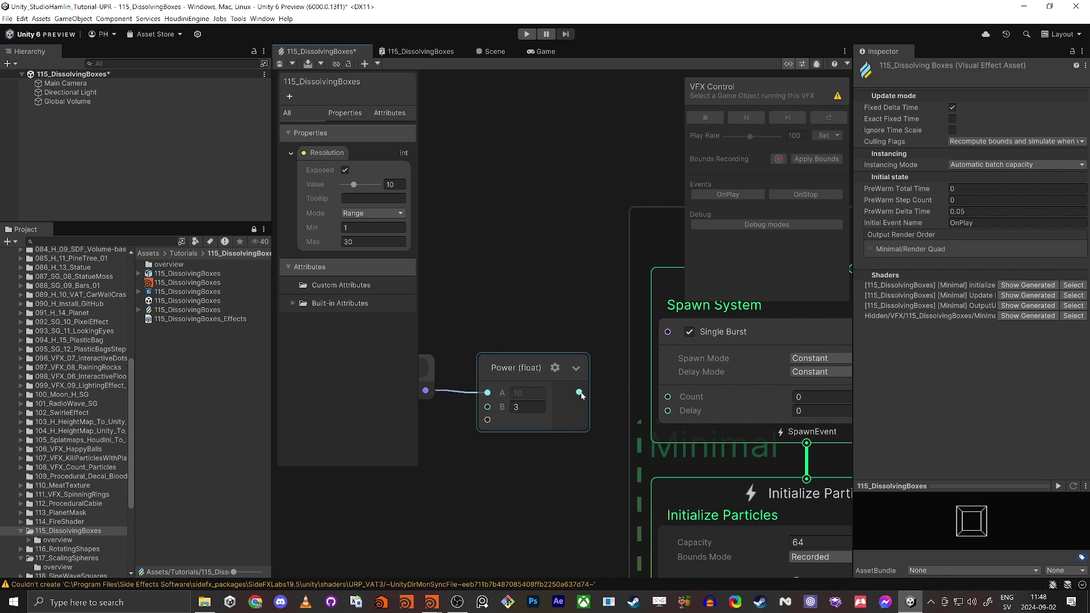
drag(580, 392, 669, 397)
middle_drag(606, 448, 529, 446)
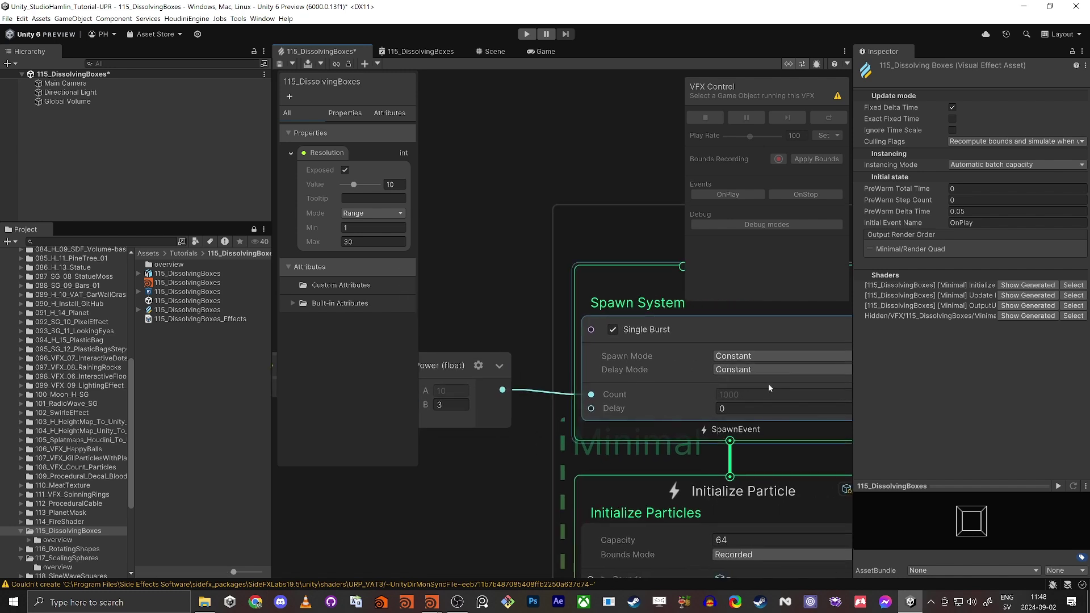
click(769, 388)
middle_drag(453, 473, 650, 461)
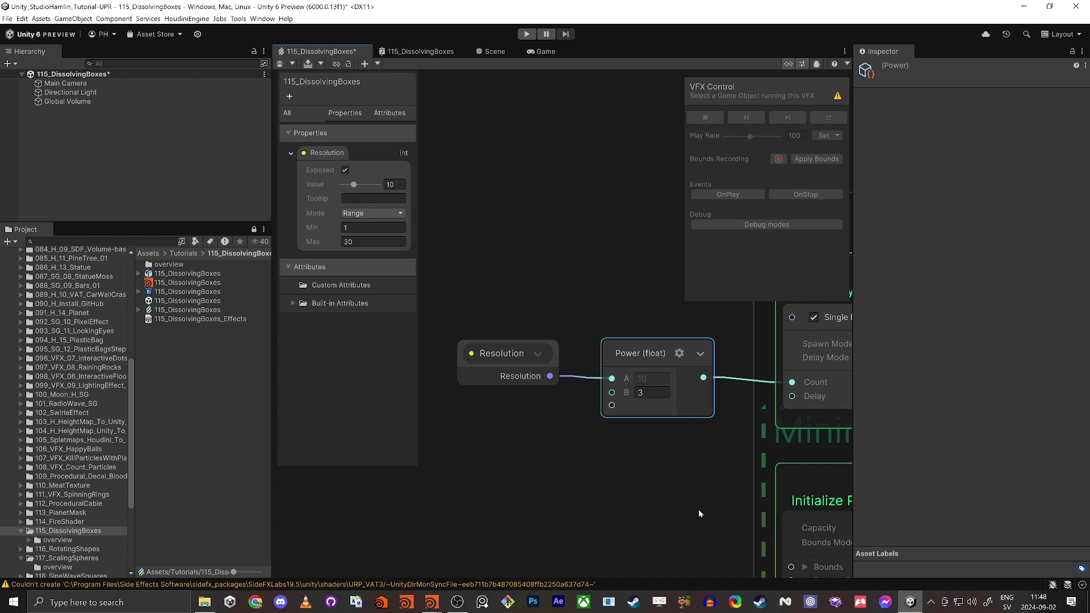
scroll(629, 486, down, 5)
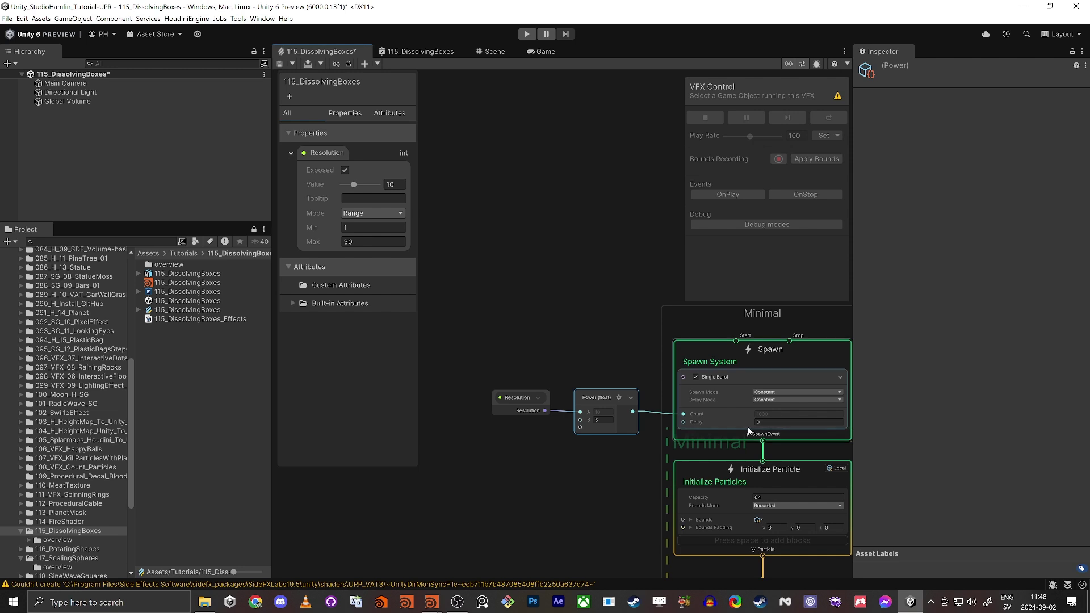
click(751, 415)
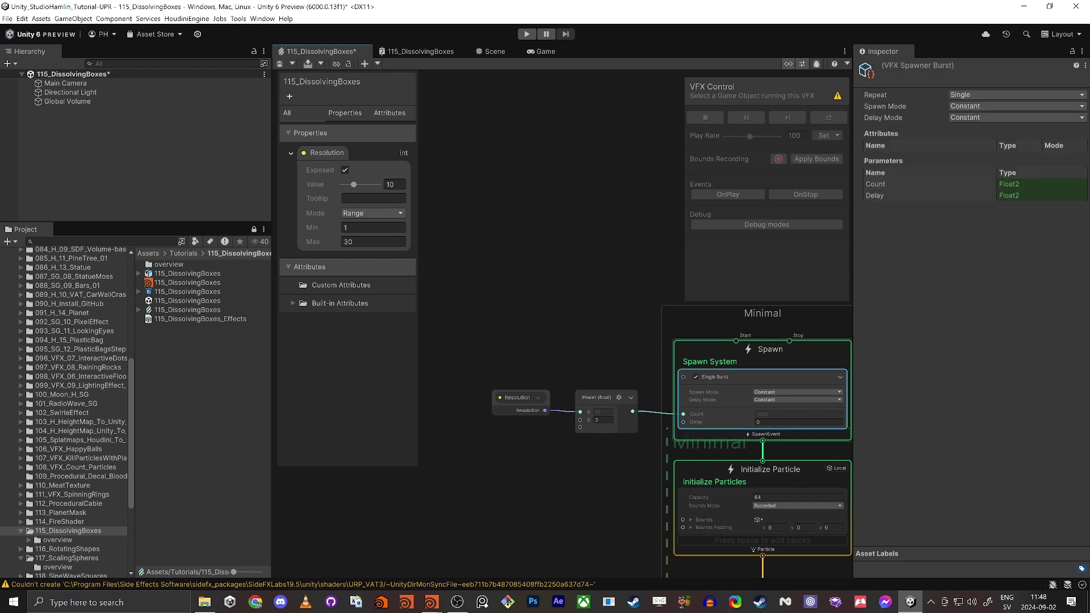
middle_drag(566, 509, 535, 414)
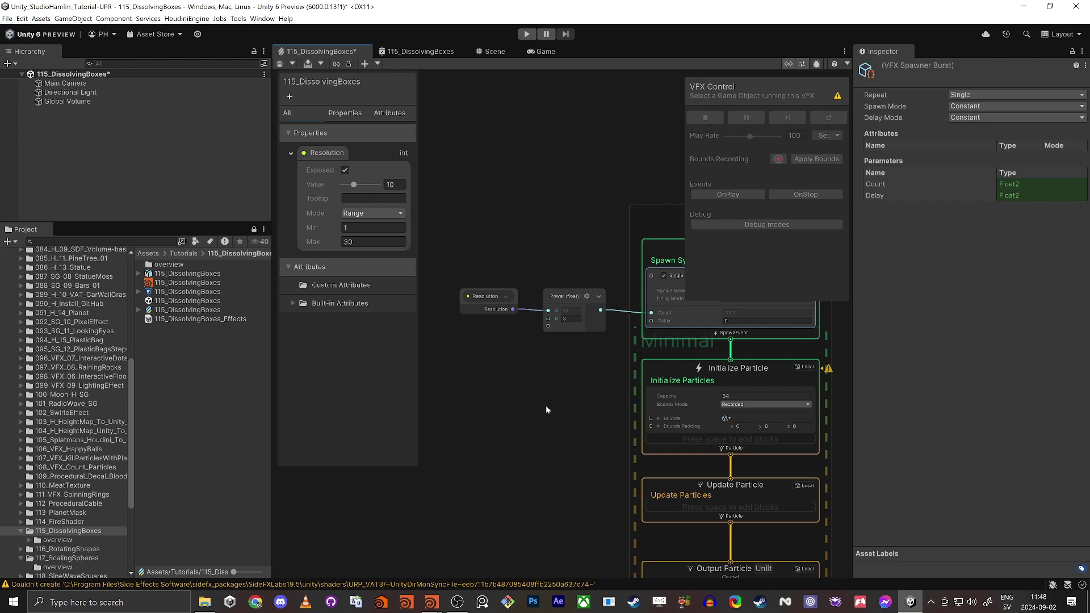
middle_drag(598, 505, 518, 493)
click(576, 346)
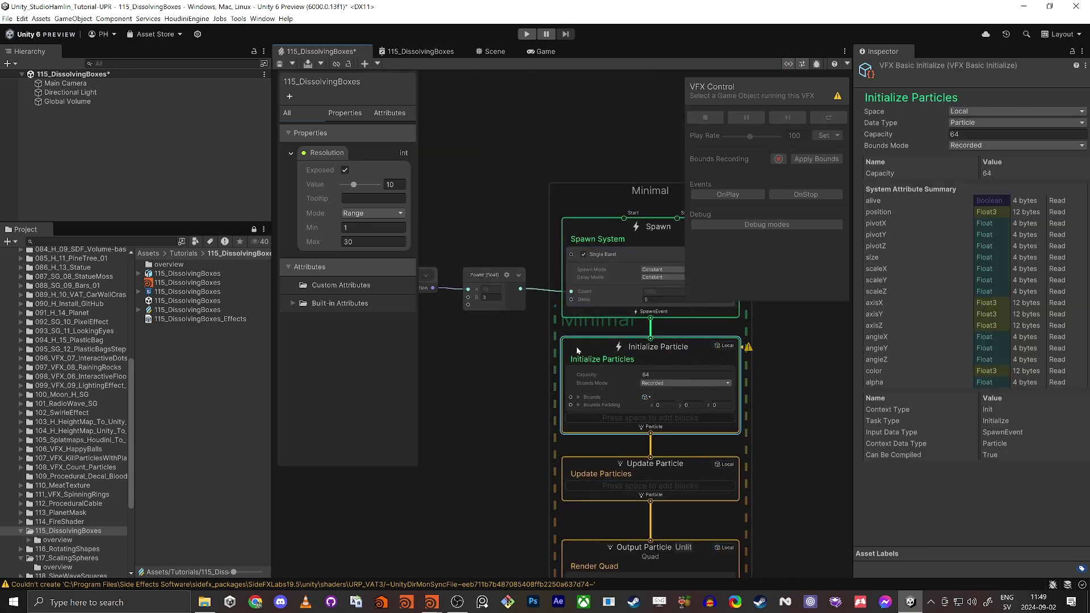
key(space)
text(shape)
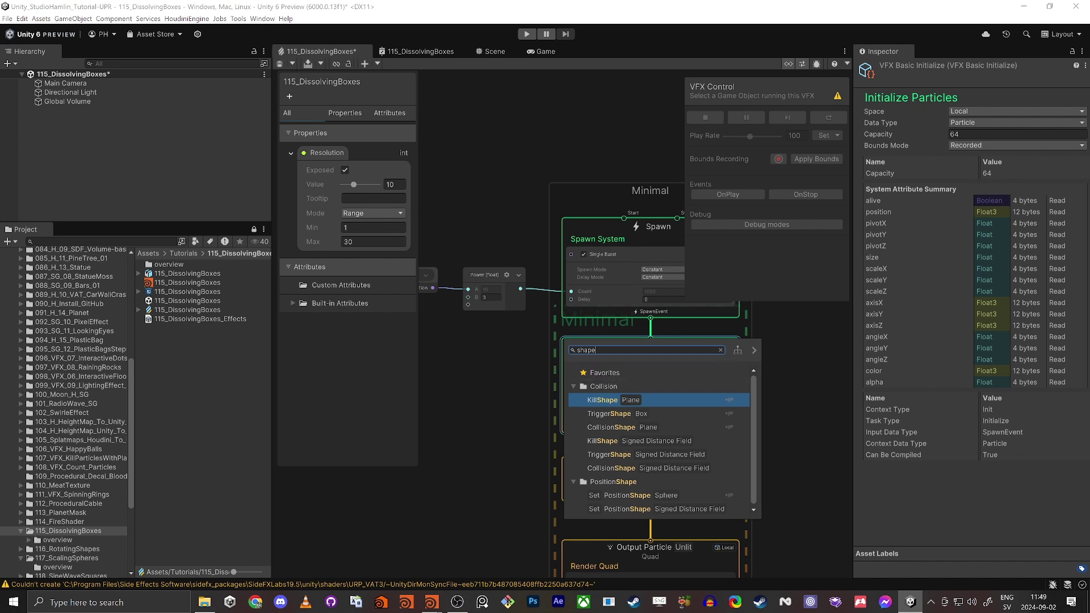
key(Escape)
click(502, 411)
middle_drag(484, 358, 506, 360)
key(space)
text(seq)
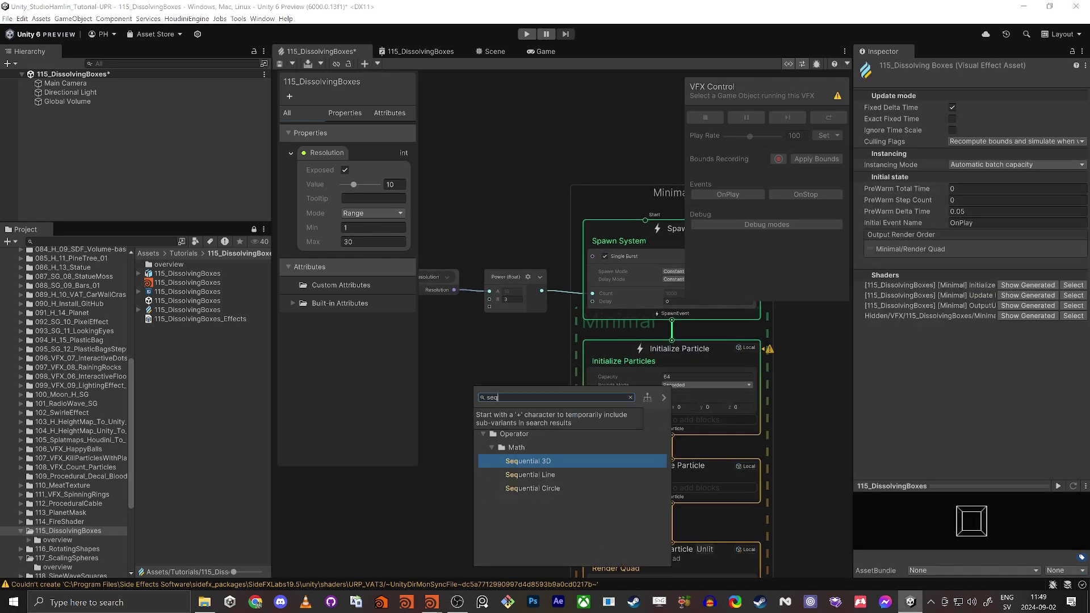
key(BackSpace)
key(BackSpace)
key(BackSpace)
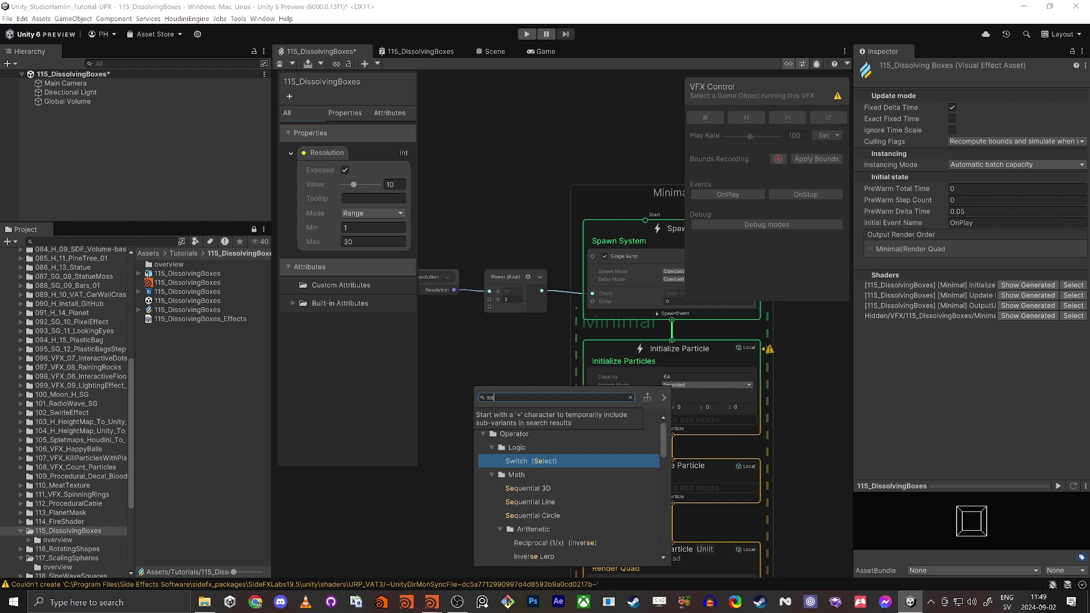
text(set)
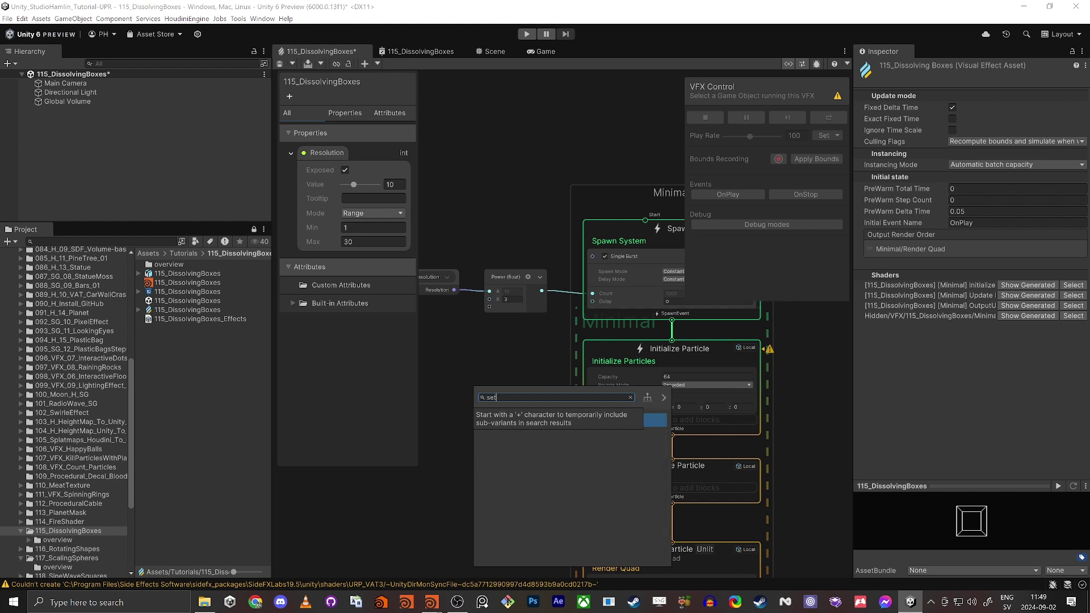
text( position115_DissolvingBoxes)
key(Escape)
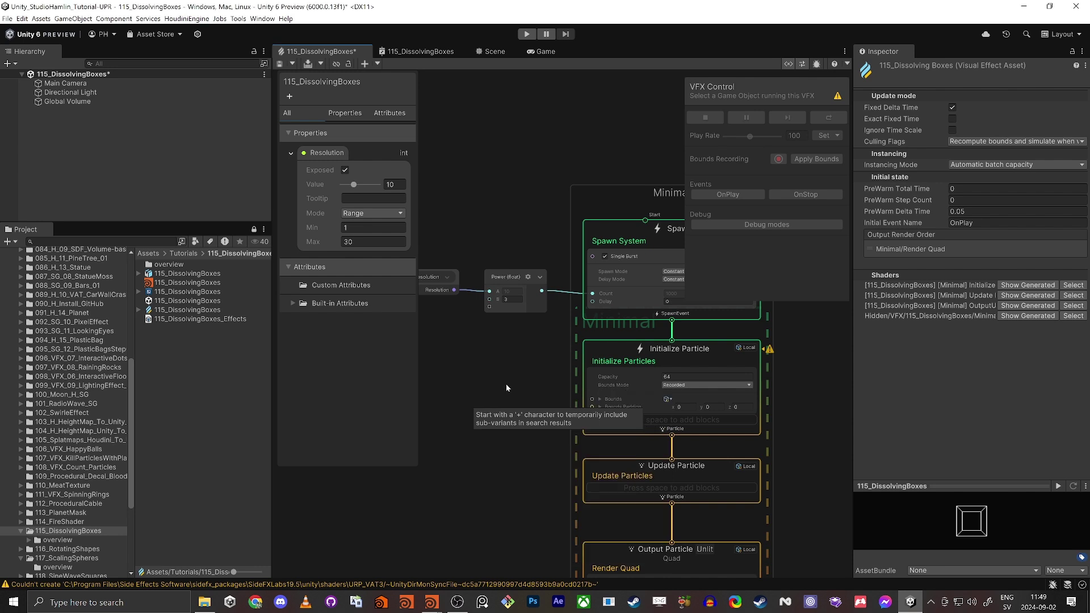
Add a Set Position Sequential Three Dimensional block to the Initialize Particle context
click(617, 351)
middle_drag(615, 346, 580, 366)
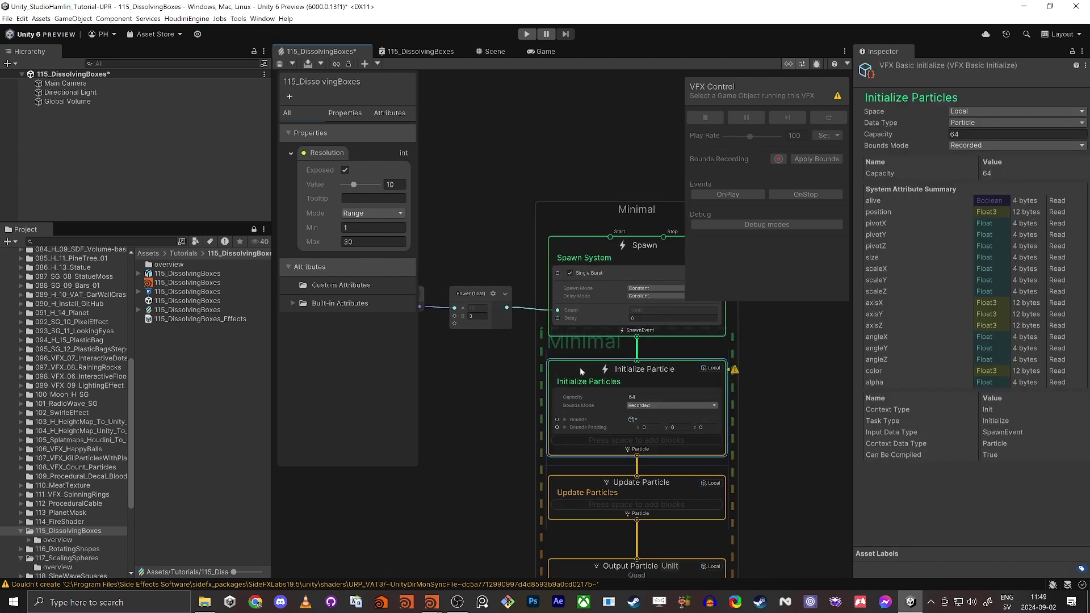
key(space)
text(set position se)
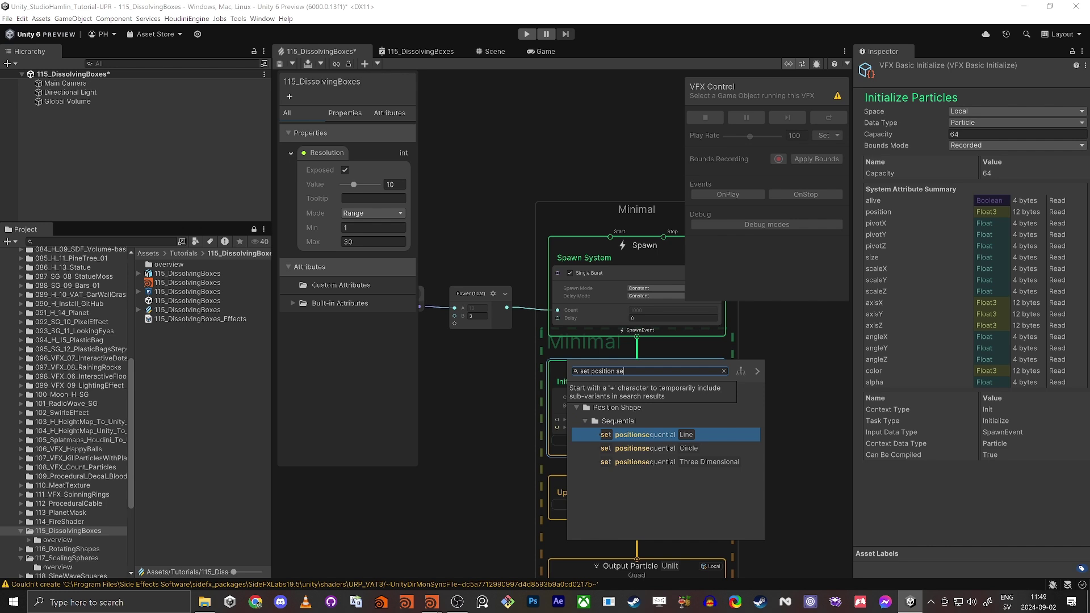
key(Down)
key(Down)
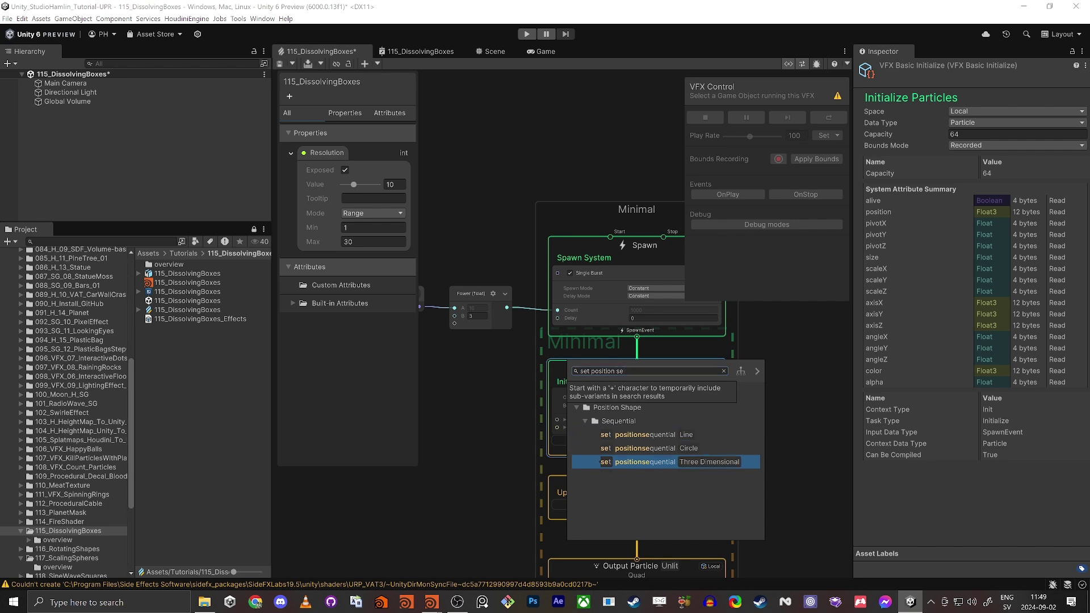
key(Return)
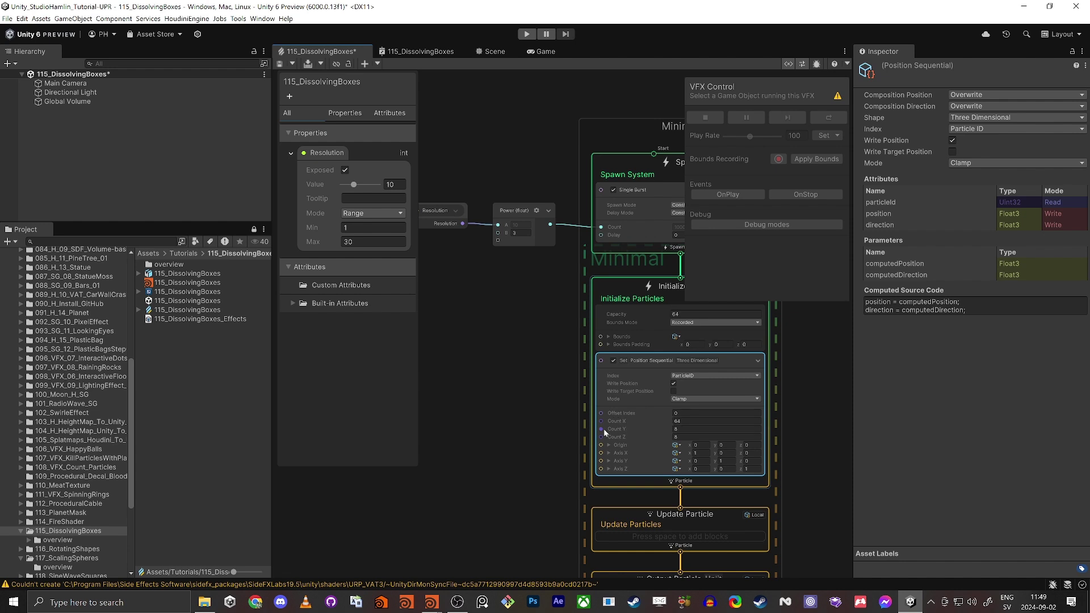
Set Count X, Count Y and Count Z of the Set Position Sequential block to 10 each
scroll(618, 425, up, 2)
click(701, 415)
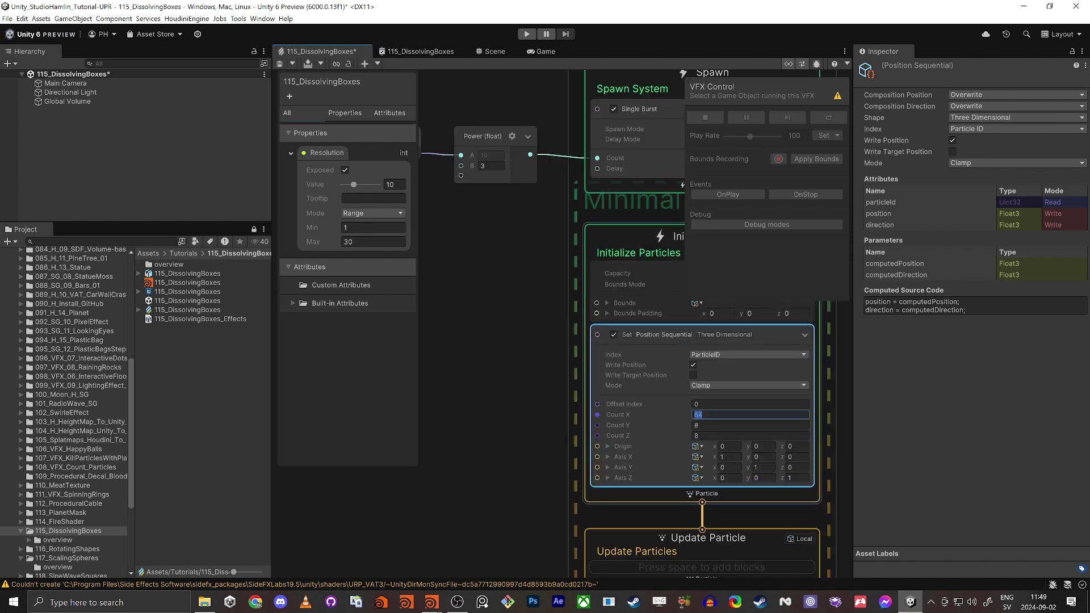
text(10)
key(Tab)
text(10)
key(Tab)
text(10)
key(Tab)
Set the sequential block's Axis X to (5, 0, 0), Axis Y to (0, 5, 0) and Axis Z to (0, 0, 5)
click(729, 457)
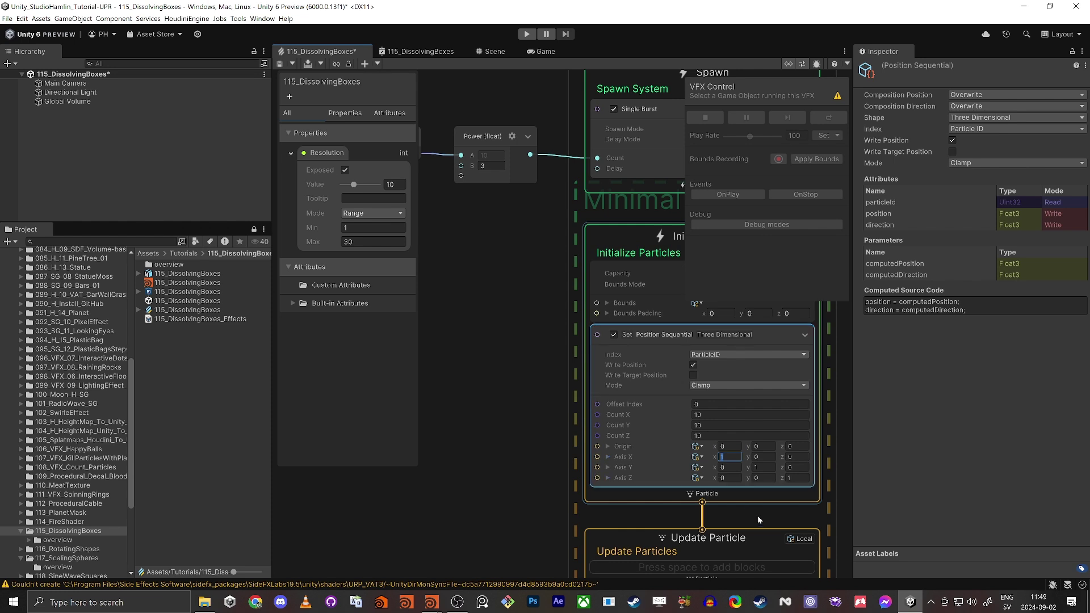
text(5)
click(764, 467)
text(5)
click(797, 478)
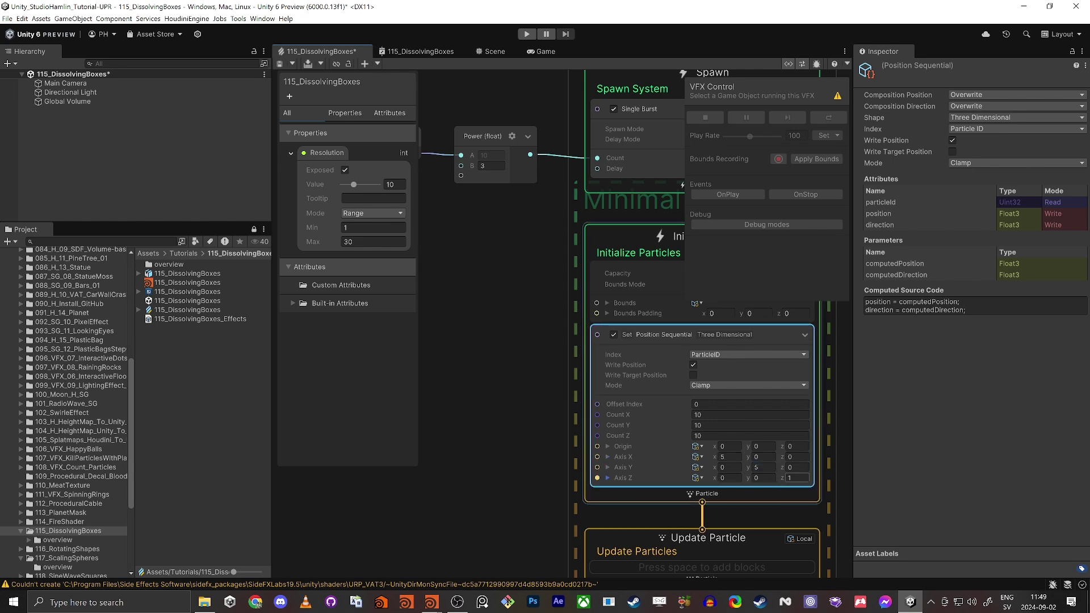
text(5)
click(492, 429)
Dock the Scene view beneath the Inspector, enlarge it, and save the VFX graph
key(a)
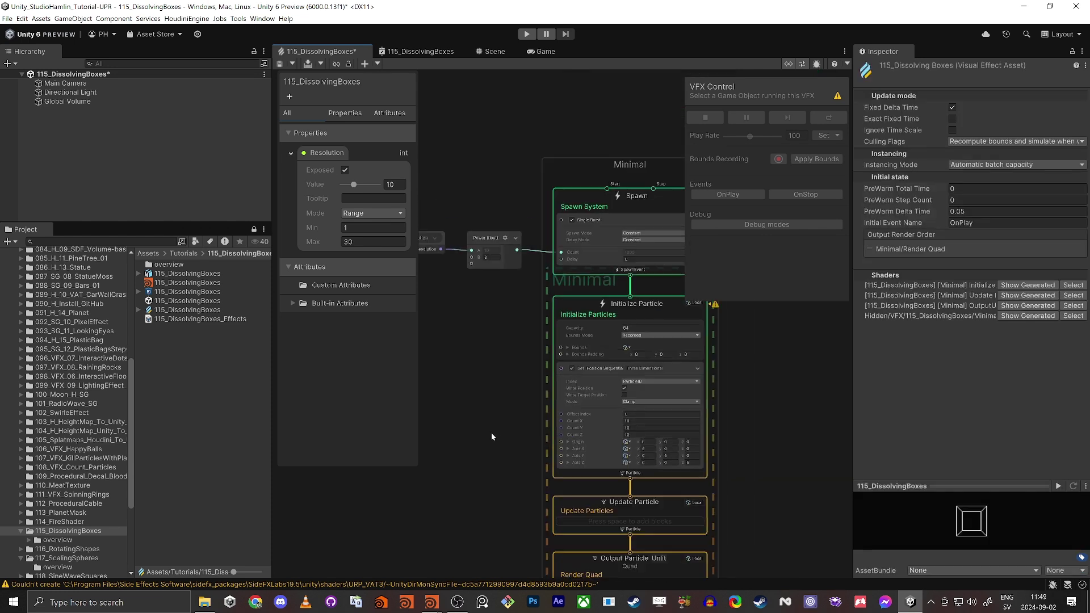
drag(494, 51, 976, 503)
drag(951, 405, 948, 308)
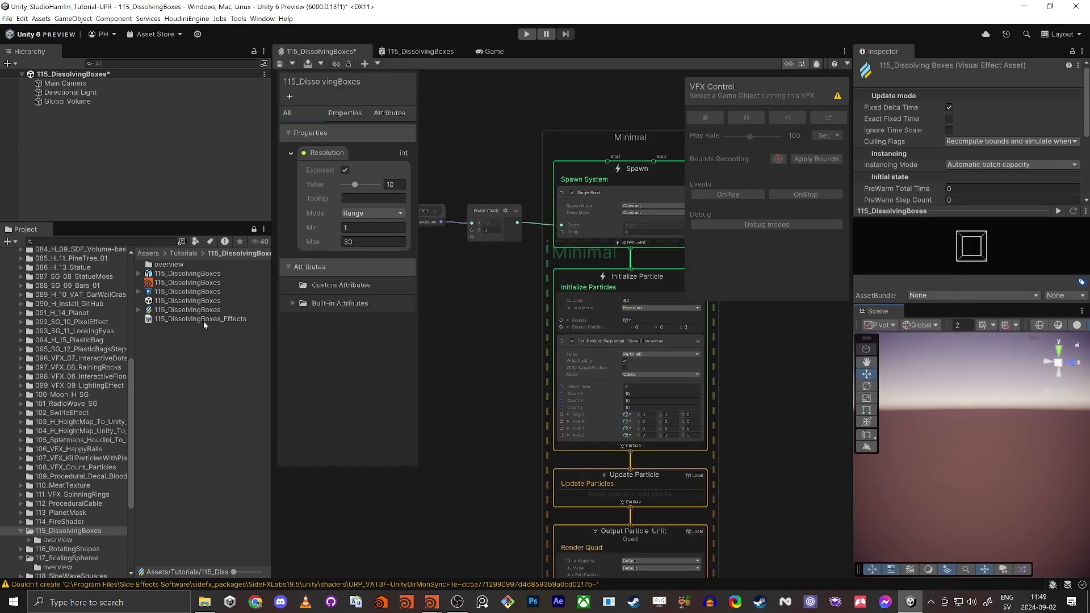
click(279, 63)
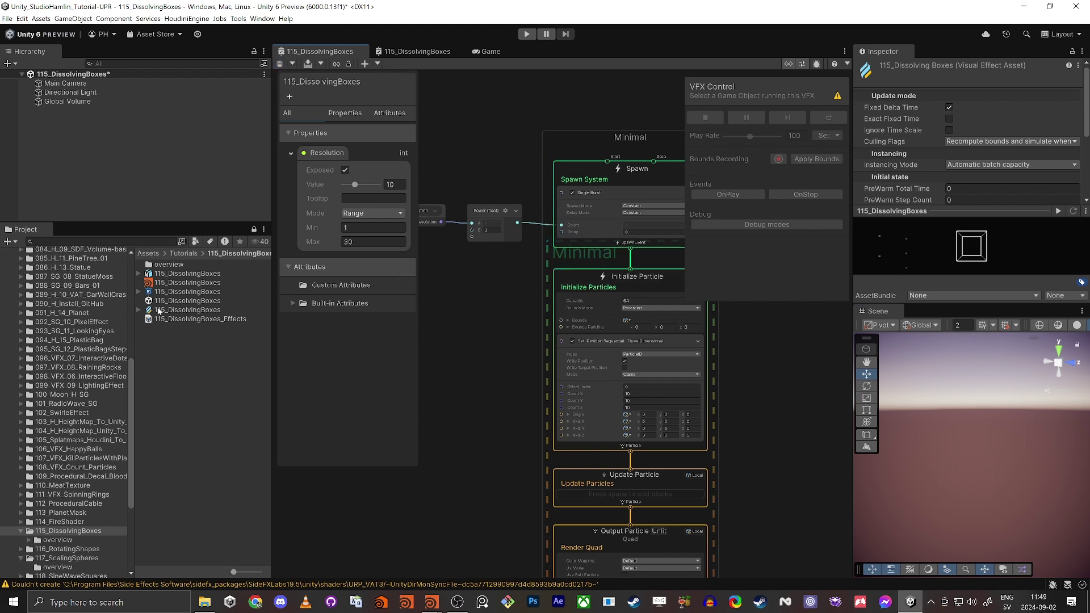
Add the 115_DissolvingBoxes VFX asset to the scene hierarchy and inspect its particles in the Scene view
drag(159, 310, 131, 164)
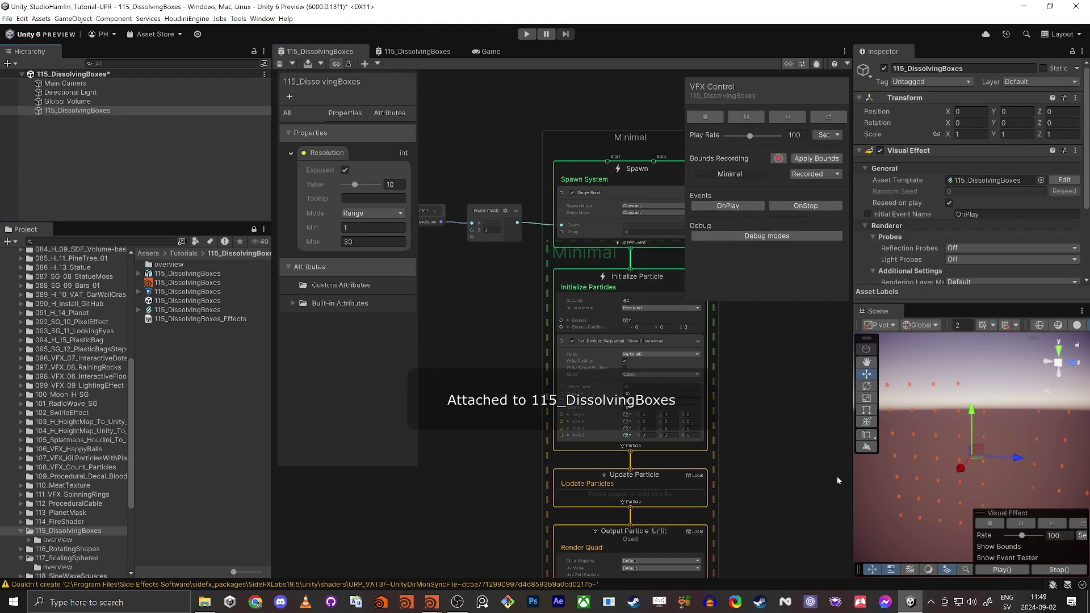
alt+drag(978, 452, 985, 504)
alt+right_drag(1025, 481, 985, 467)
alt+drag(965, 449, 1036, 409)
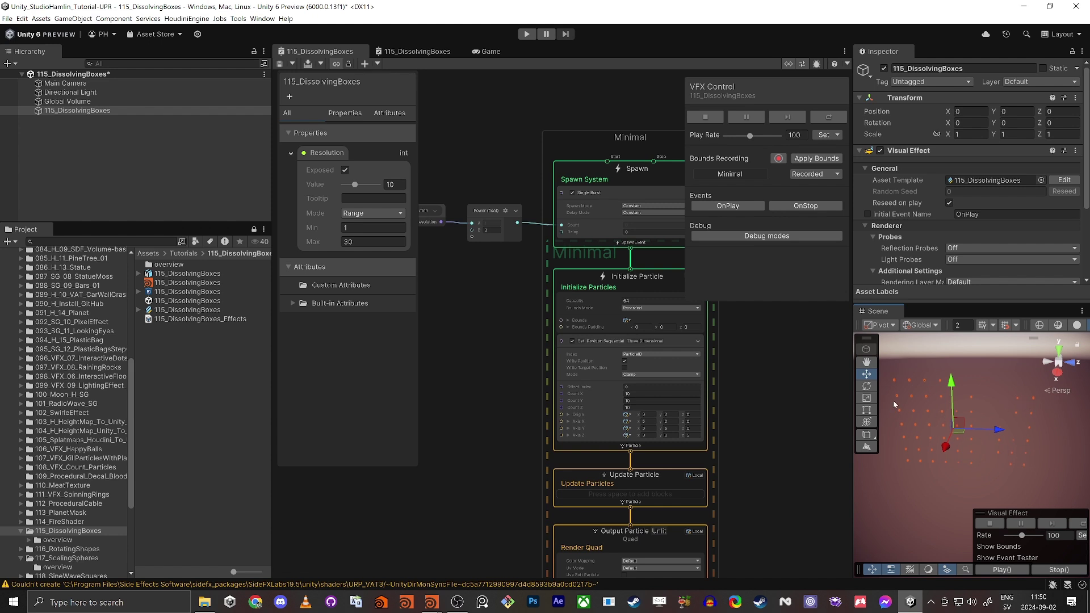
scroll(545, 262, up, 5)
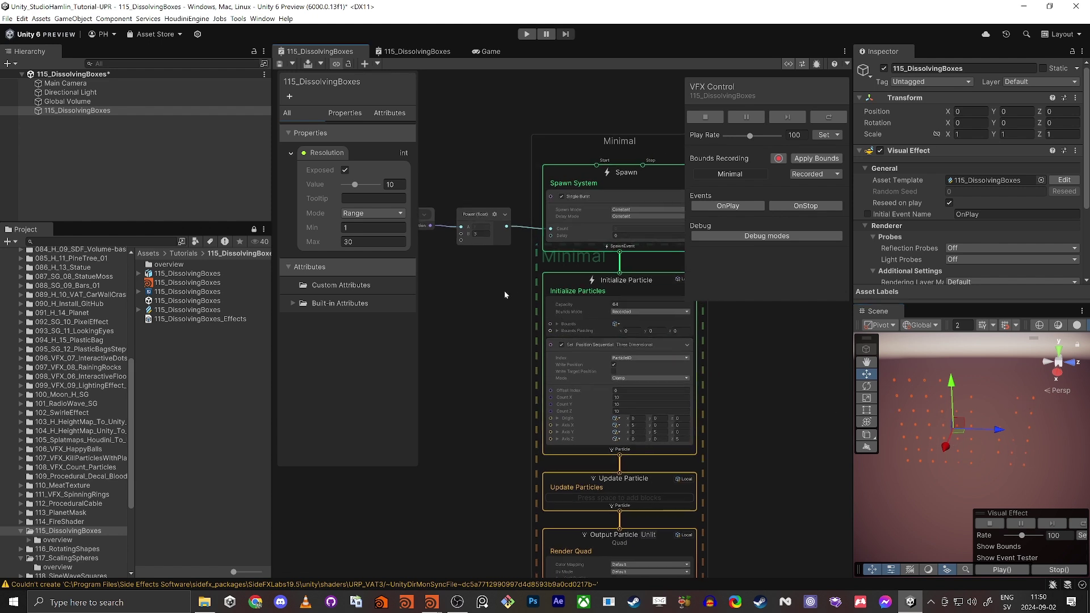
Examine the chain from the Resolution property through the Power node to the Single Burst Count
scroll(545, 262, down, 5)
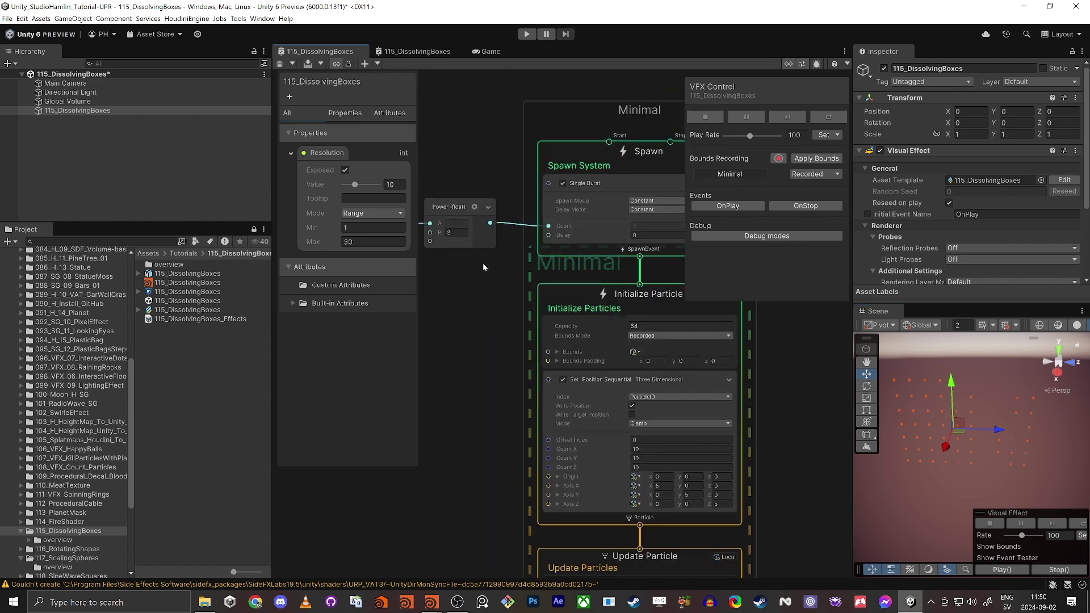
middle_drag(499, 285, 648, 419)
scroll(521, 339, up, 7)
click(433, 170)
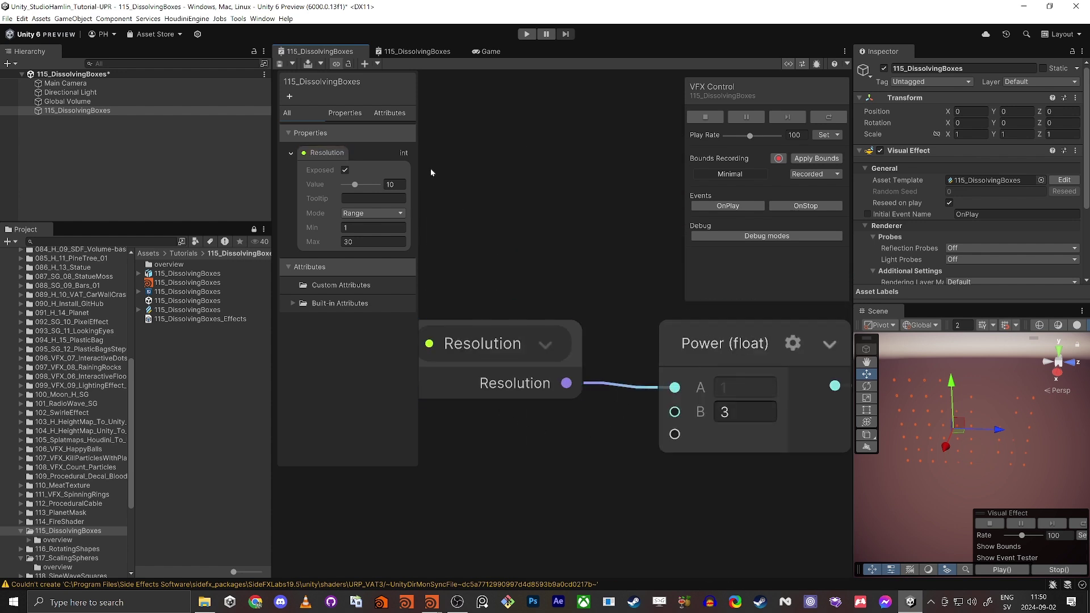
click(616, 275)
middle_drag(757, 514, 573, 513)
scroll(618, 486, down, 2)
middle_drag(620, 484, 485, 476)
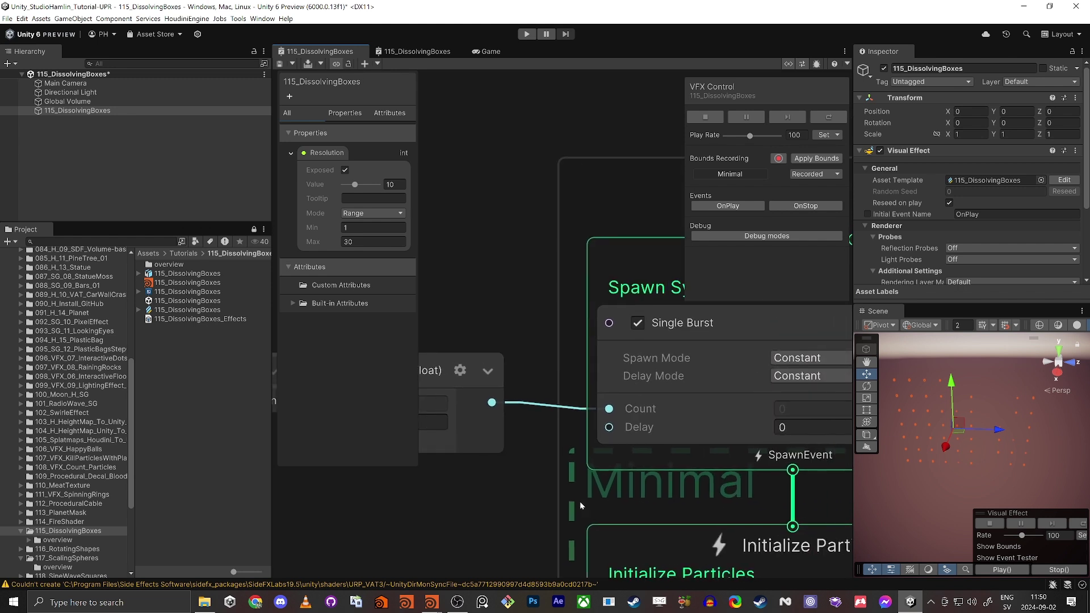
middle_drag(579, 502, 524, 487)
Disable and re-enable the Single Burst block in the Spawn context, and save the VFX graph
click(715, 396)
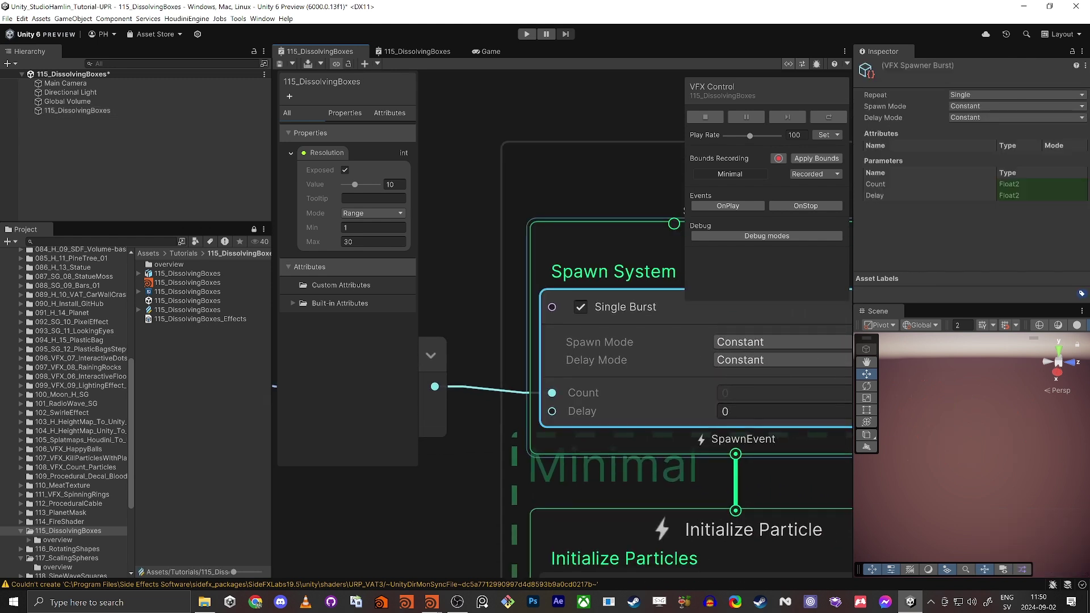
click(580, 309)
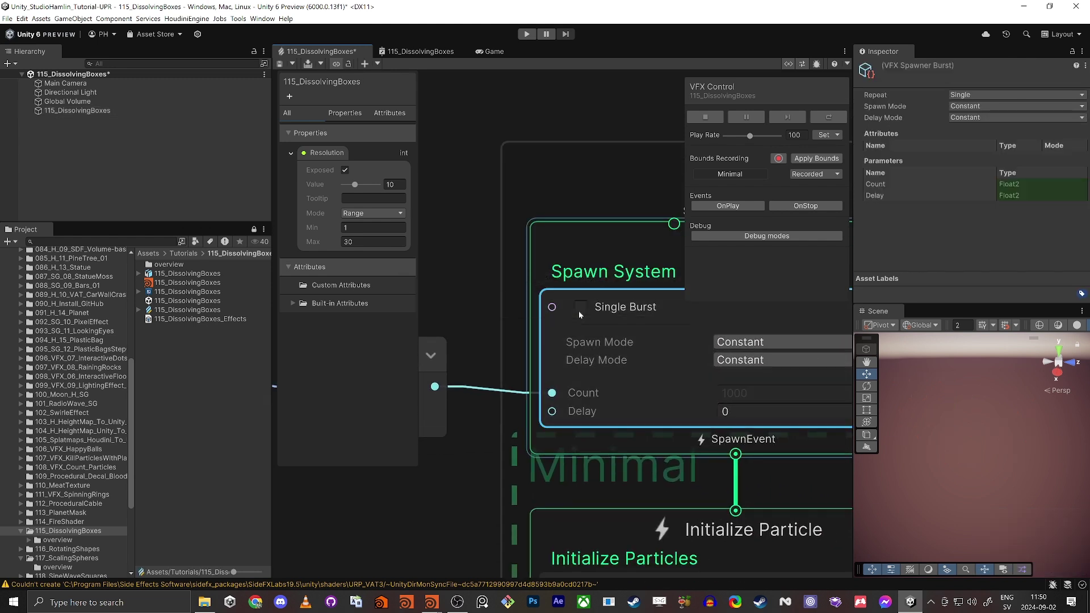
click(581, 307)
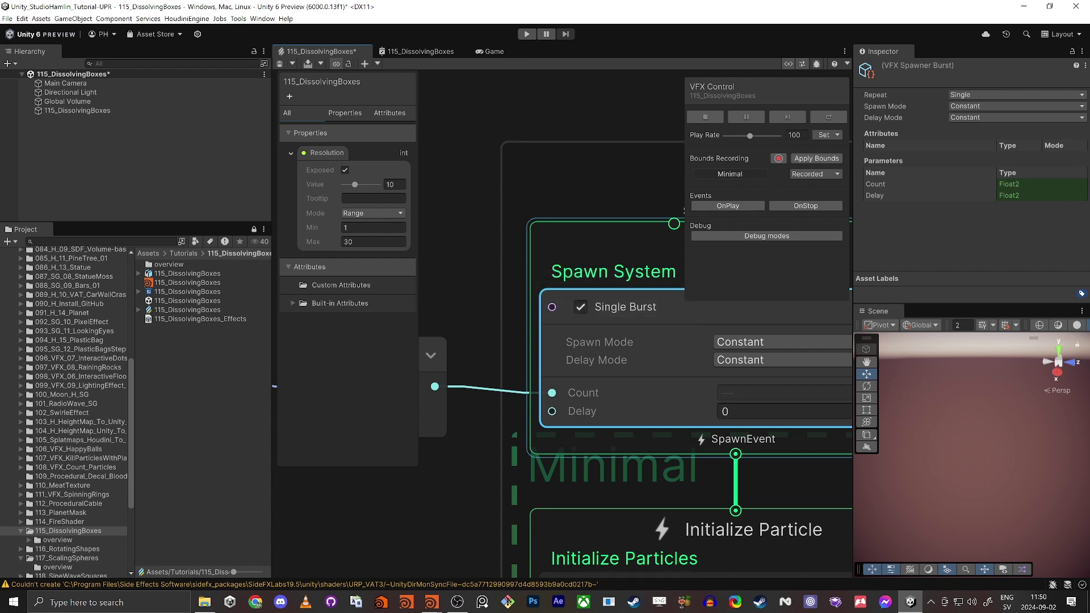
scroll(734, 398, down, 1)
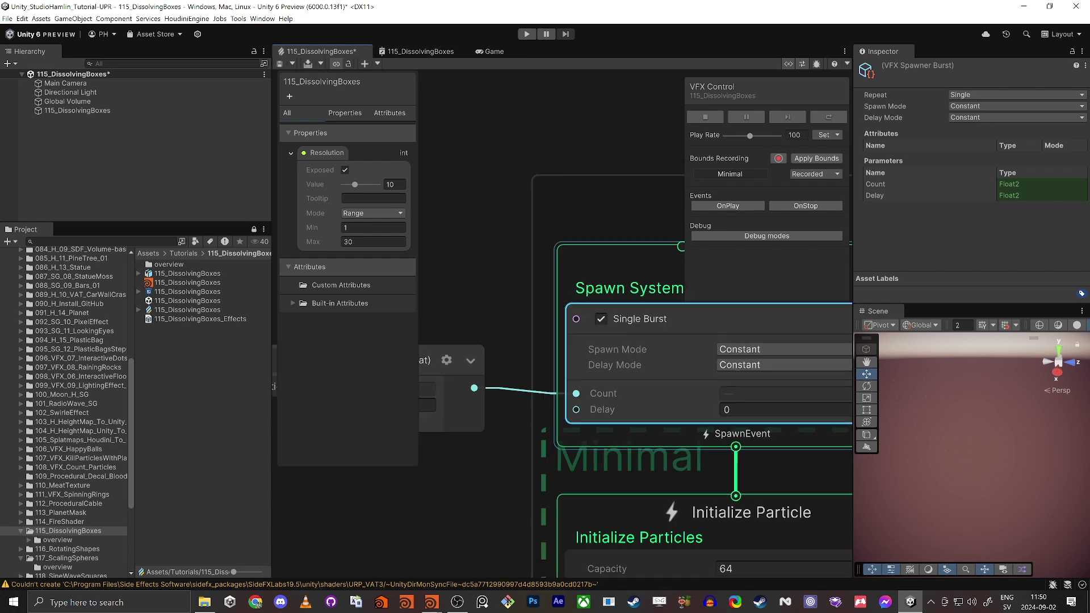
click(279, 63)
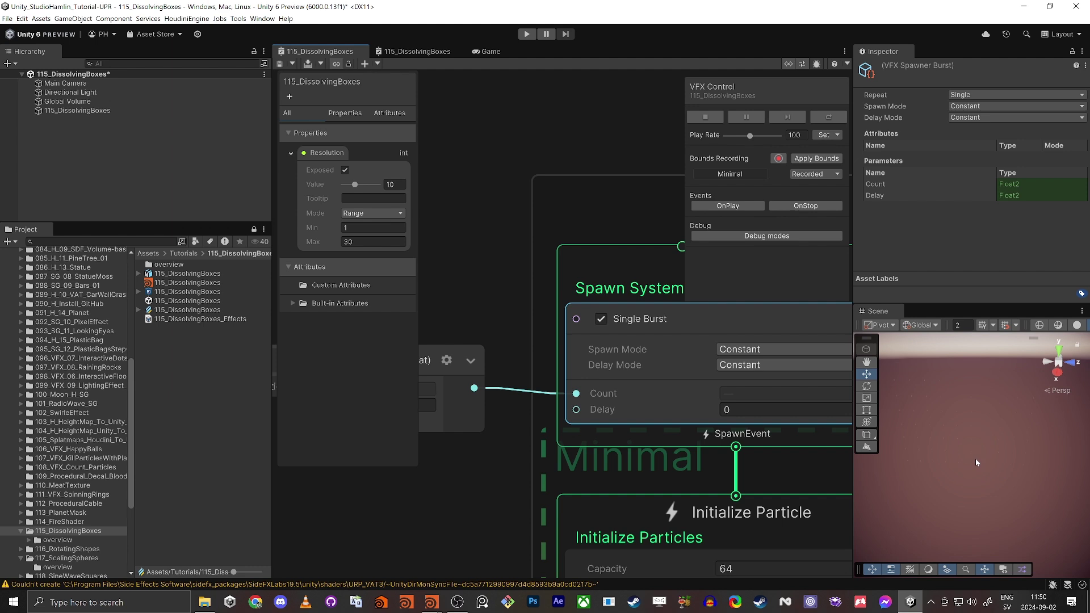
Set the Initialize Particle capacity to 1000000 and select the 115_DissolvingBoxes scene object to check the particle grid
middle_drag(507, 518, 485, 339)
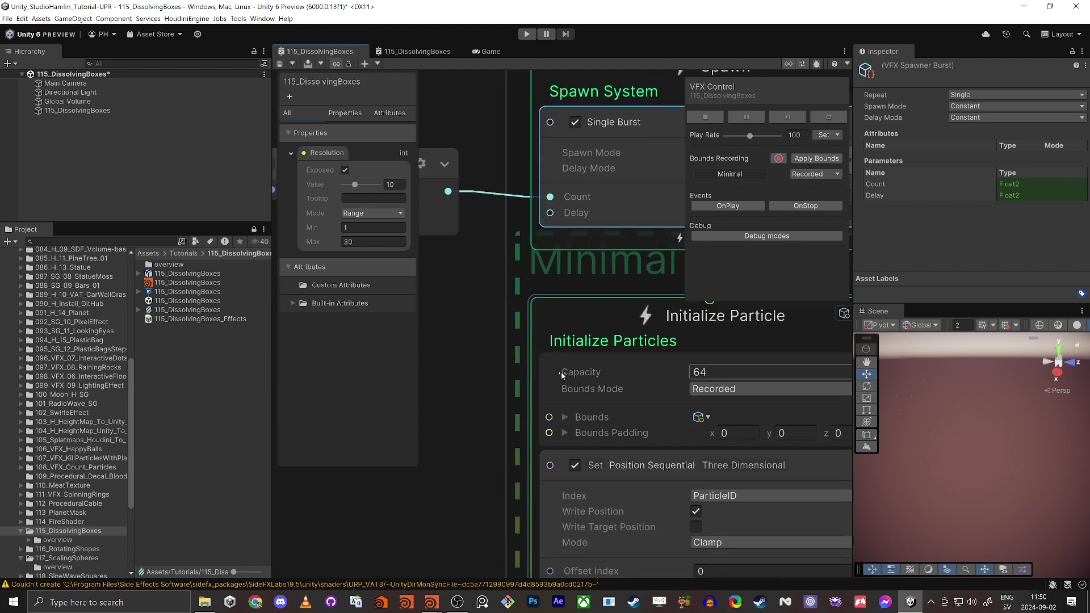
click(561, 372)
text(1000)
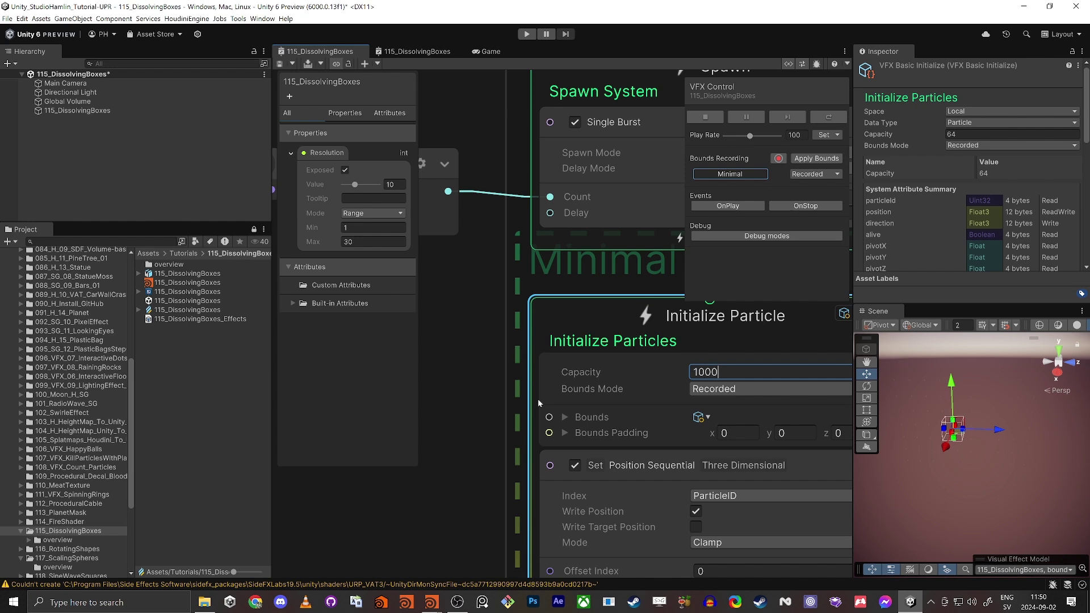
text(000)
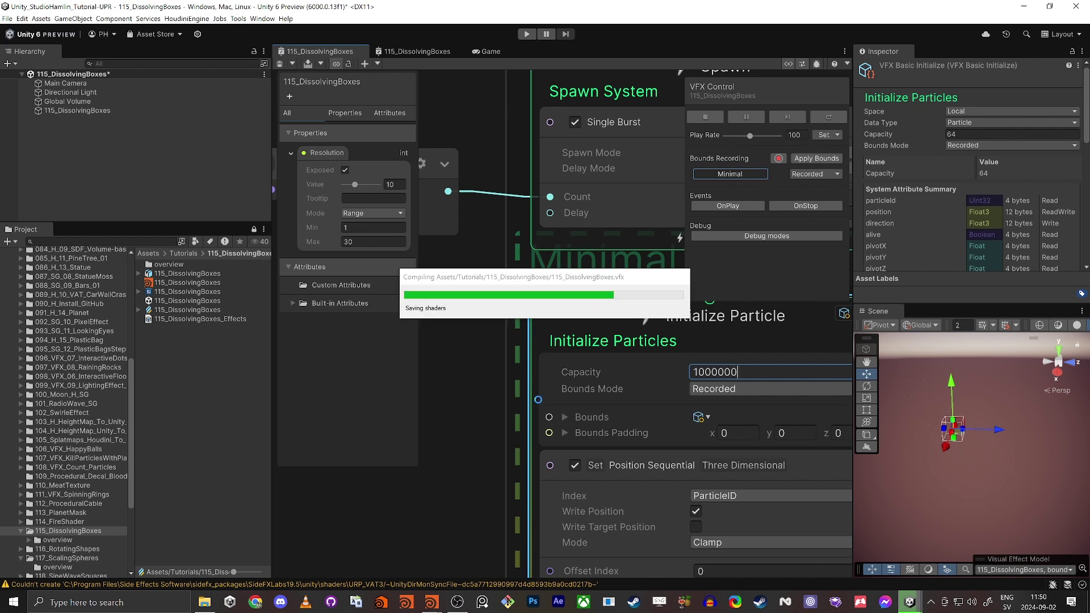
alt+drag(1017, 454, 954, 431)
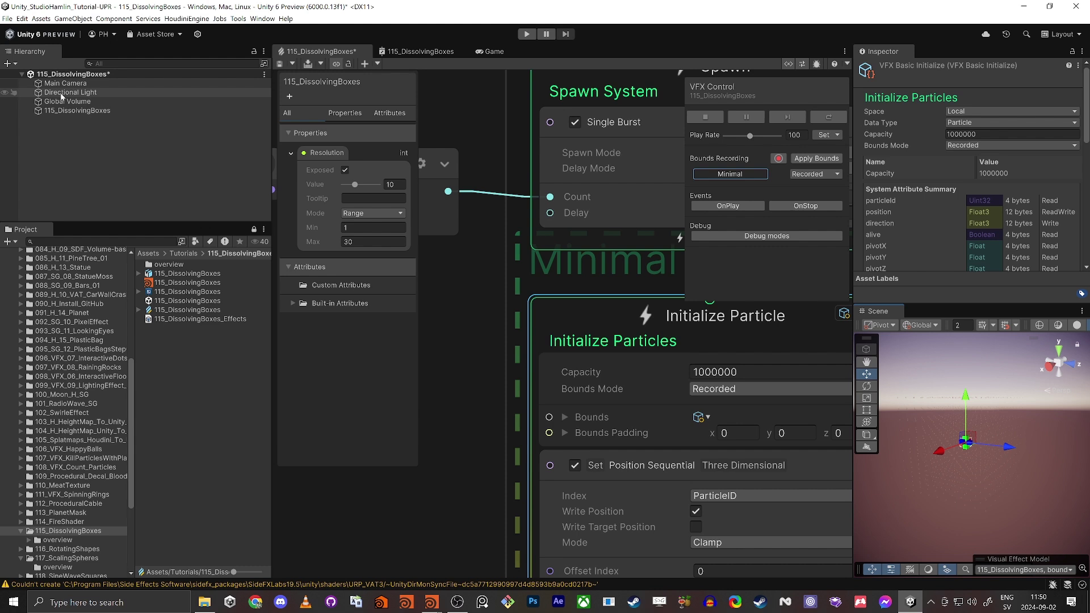
click(72, 111)
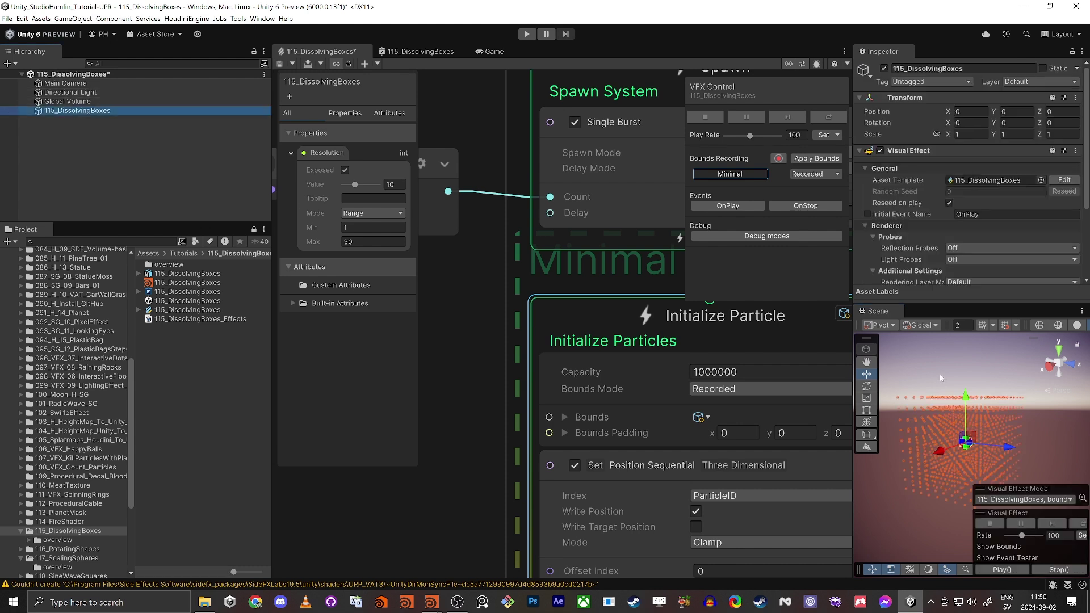
alt+drag(940, 378, 956, 429)
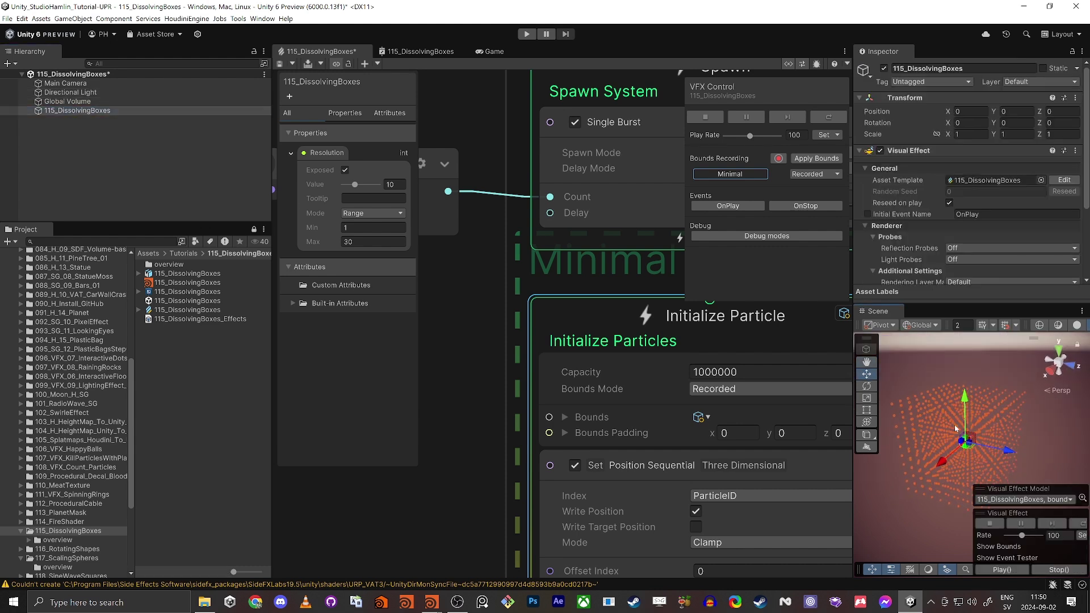
Delete the Output Particle Unlit Quad context from the VFX graph
scroll(435, 403, down, 7)
middle_drag(441, 423, 491, 217)
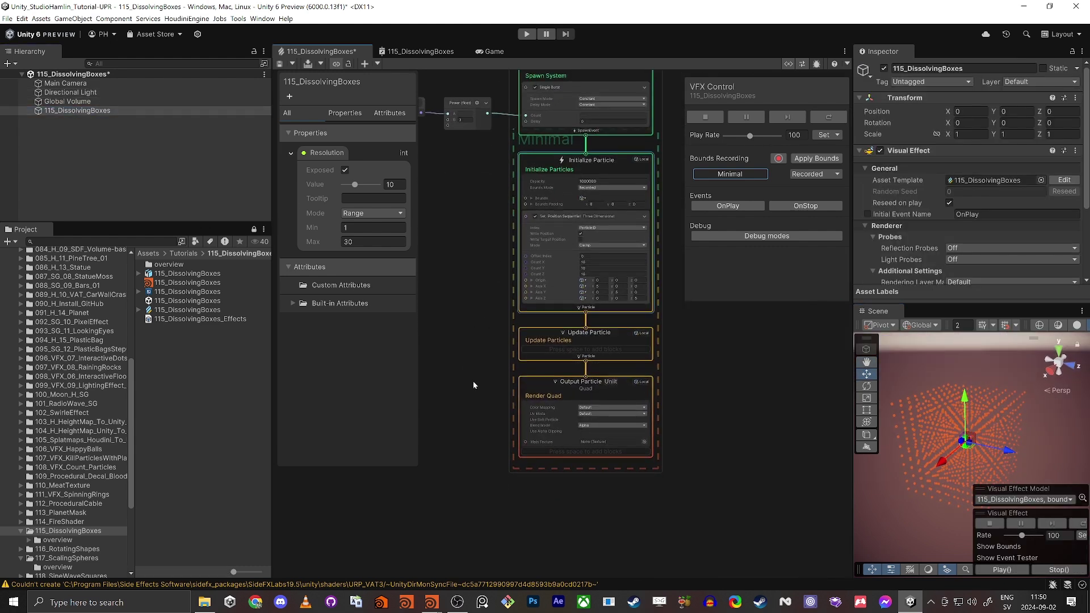
scroll(488, 392, up, 4)
drag(627, 302, 629, 370)
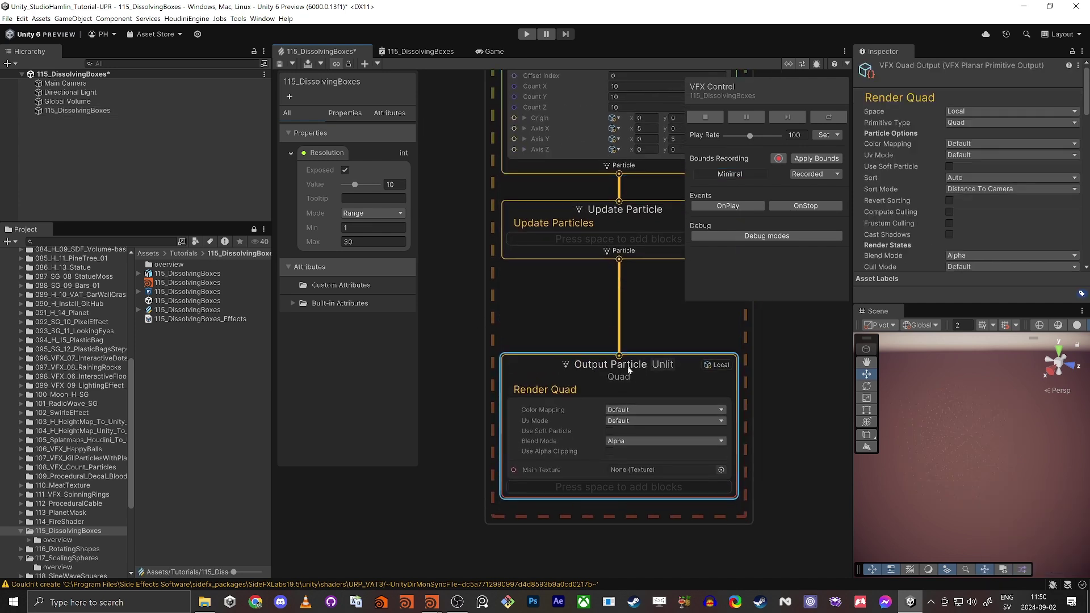
key(Delete)
Add an Output Particle URP Lit Mesh context fed by Update Particle and align it beneath that context
key(space)
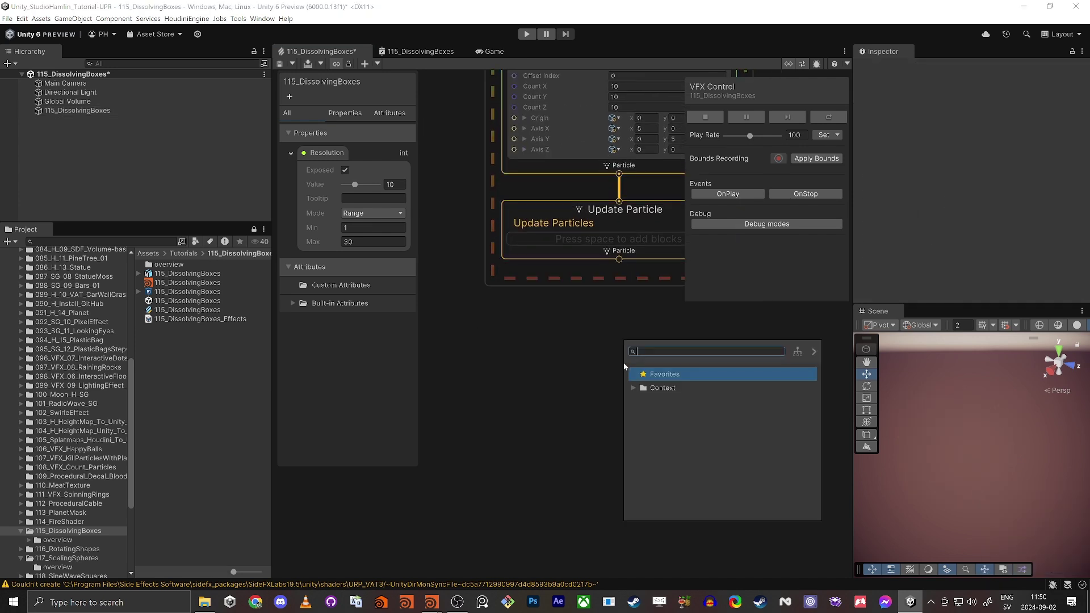
text(mesh li)
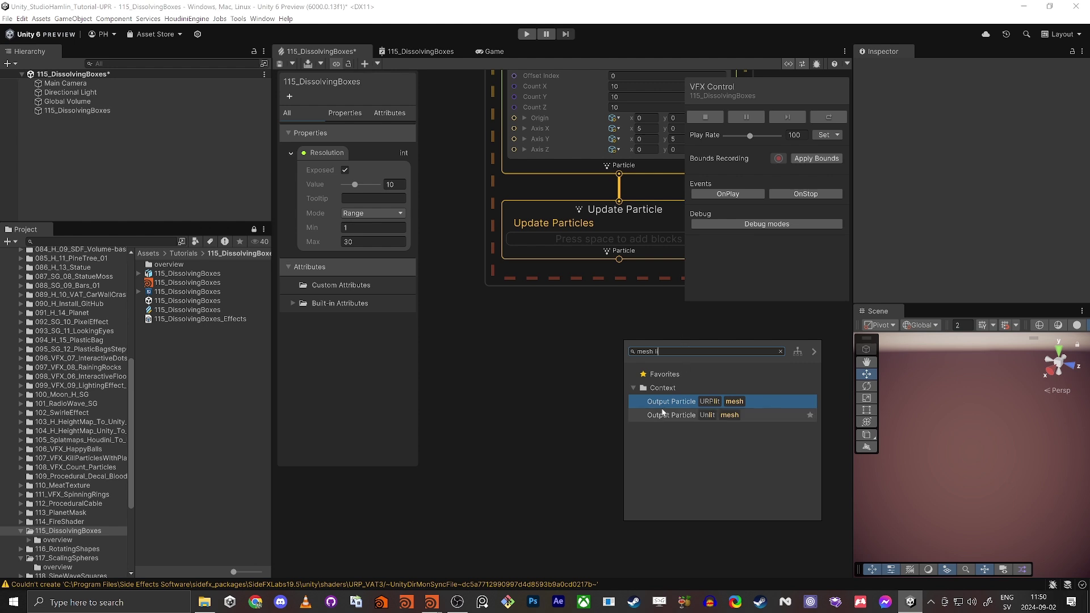
click(717, 402)
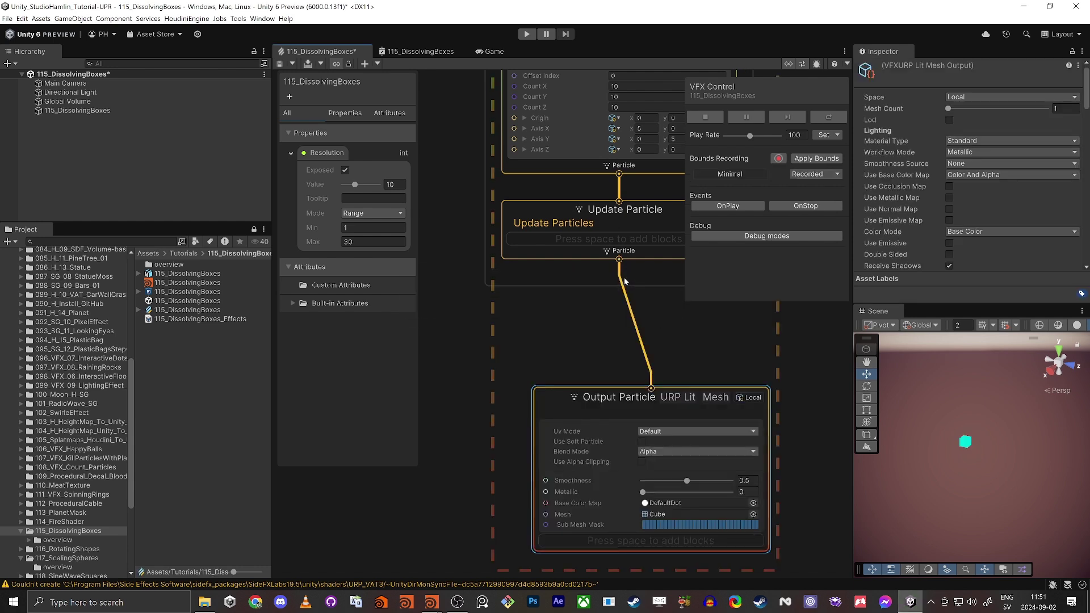
drag(578, 397, 585, 392)
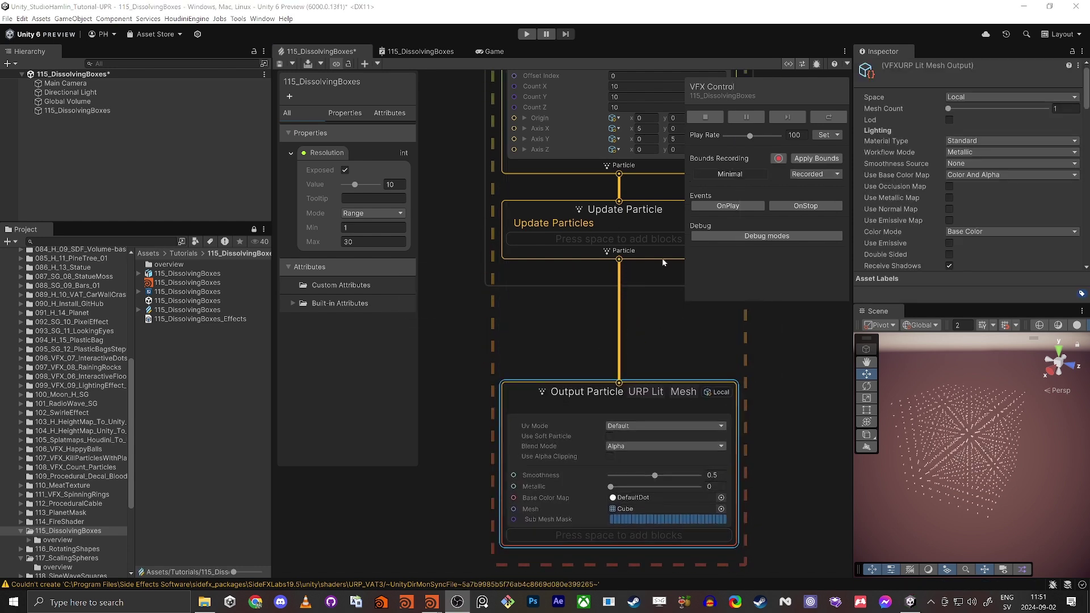
click(713, 329)
middle_drag(678, 358, 655, 344)
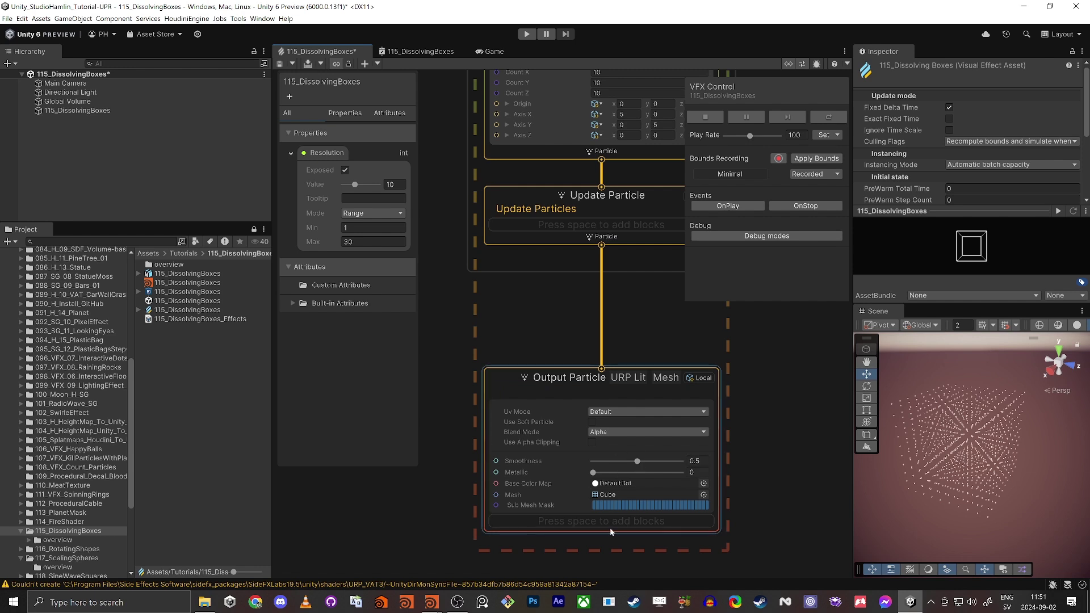
Replace the URP Lit Mesh output with an Output Particle Shader Graph Mesh context, linked from Update Particle and aligned beneath it
click(623, 497)
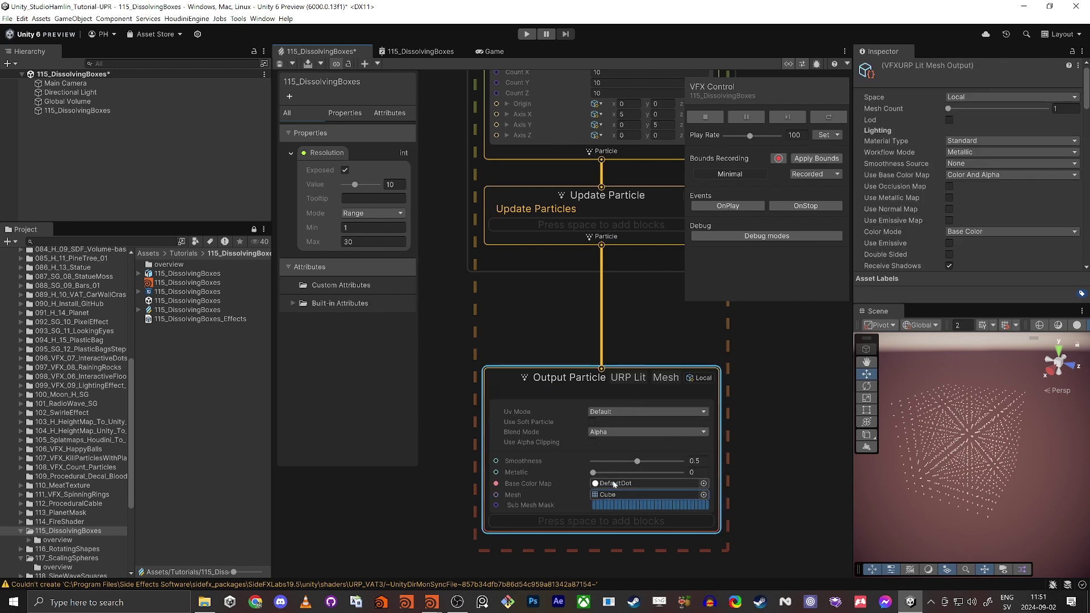
key(Delete)
drag(602, 245, 610, 392)
text(shad)
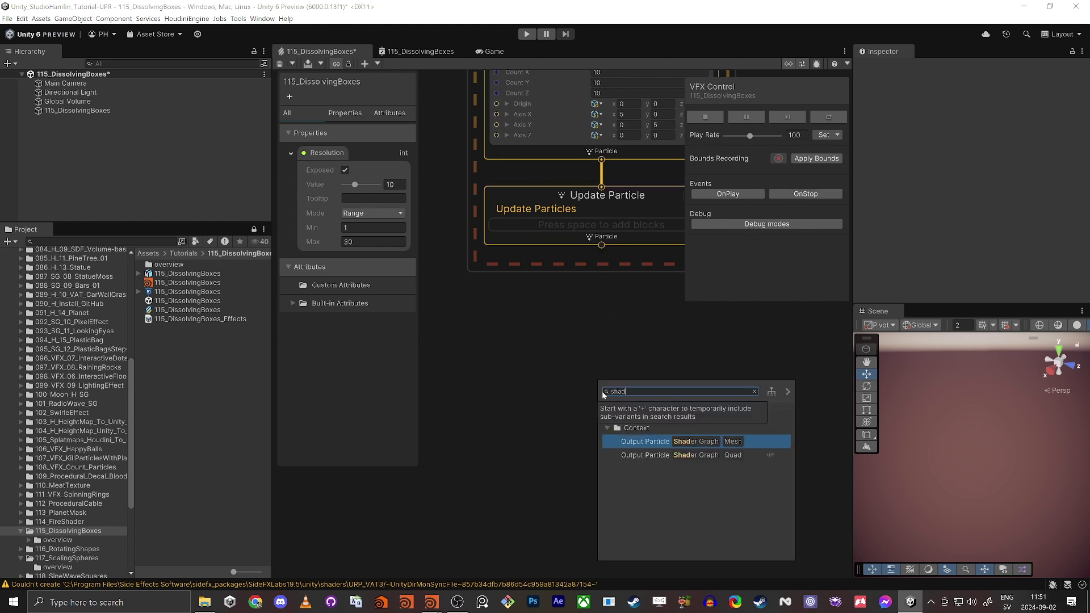
text(er gra)
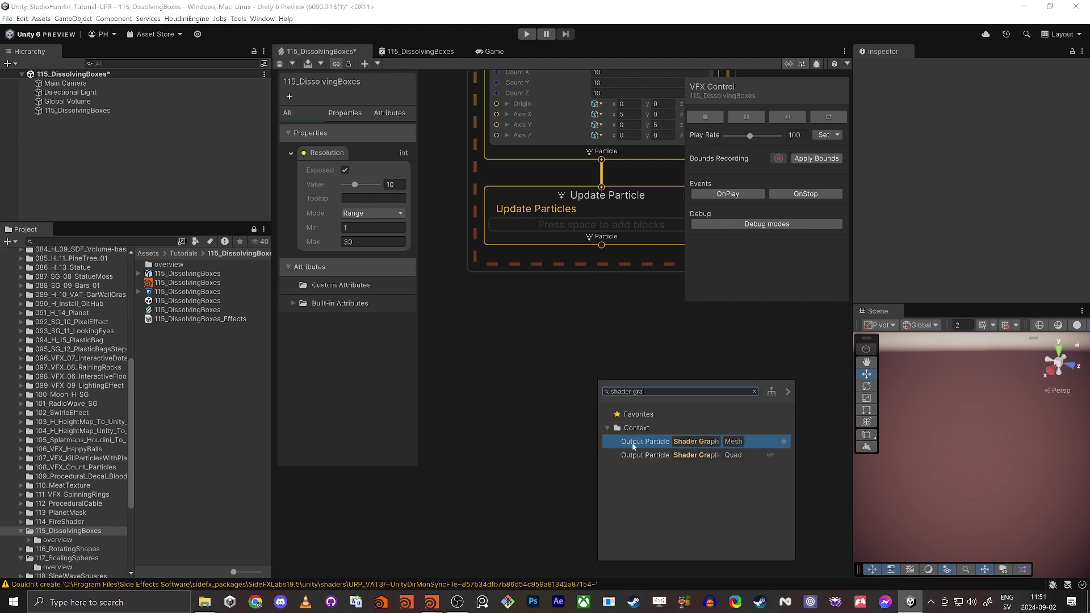
click(733, 442)
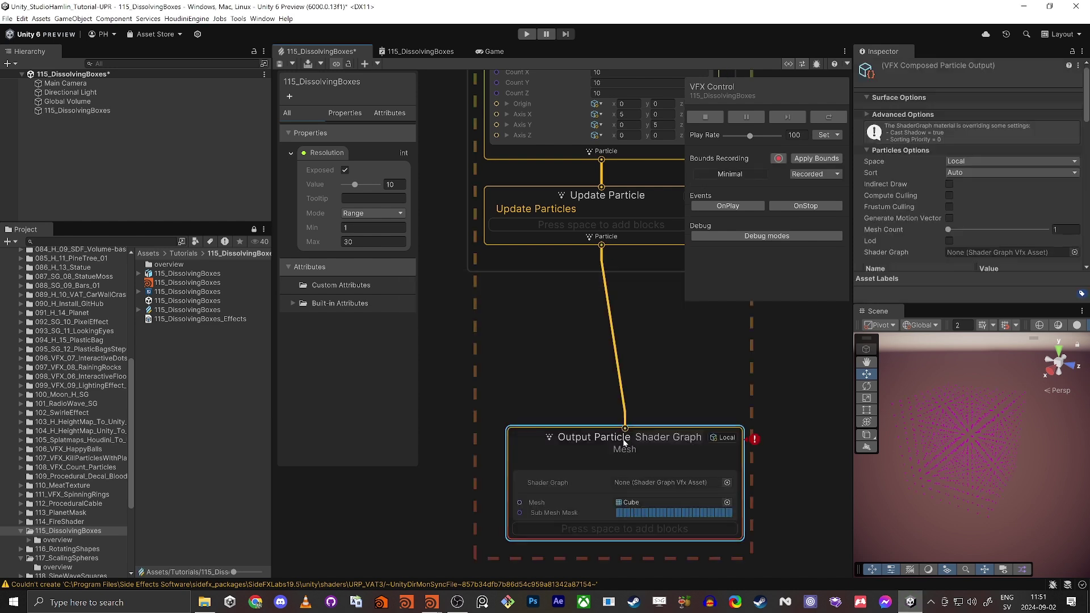
drag(626, 442, 603, 390)
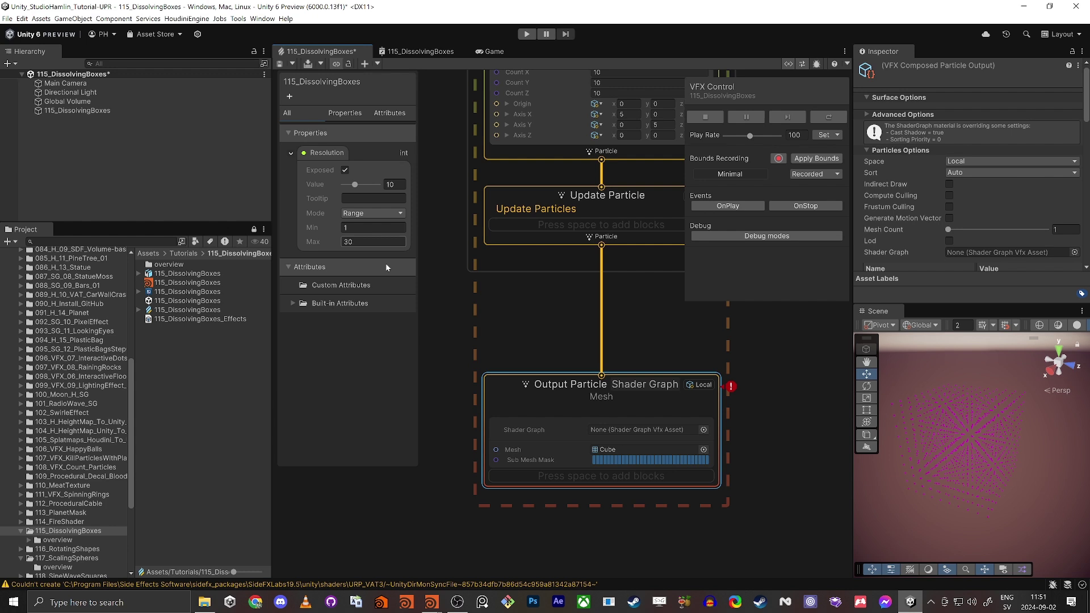
Enable Support VFX Graph in the 115_DissolvingBoxes shader graph's settings and save the shader graph
click(418, 51)
scroll(482, 290, down, 5)
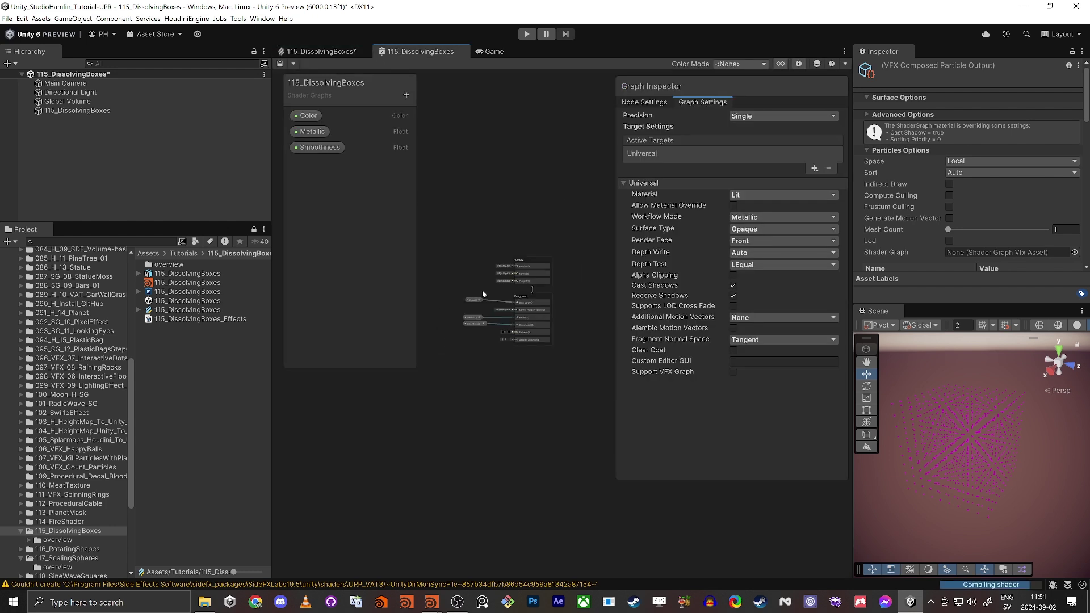
scroll(483, 330, up, 3)
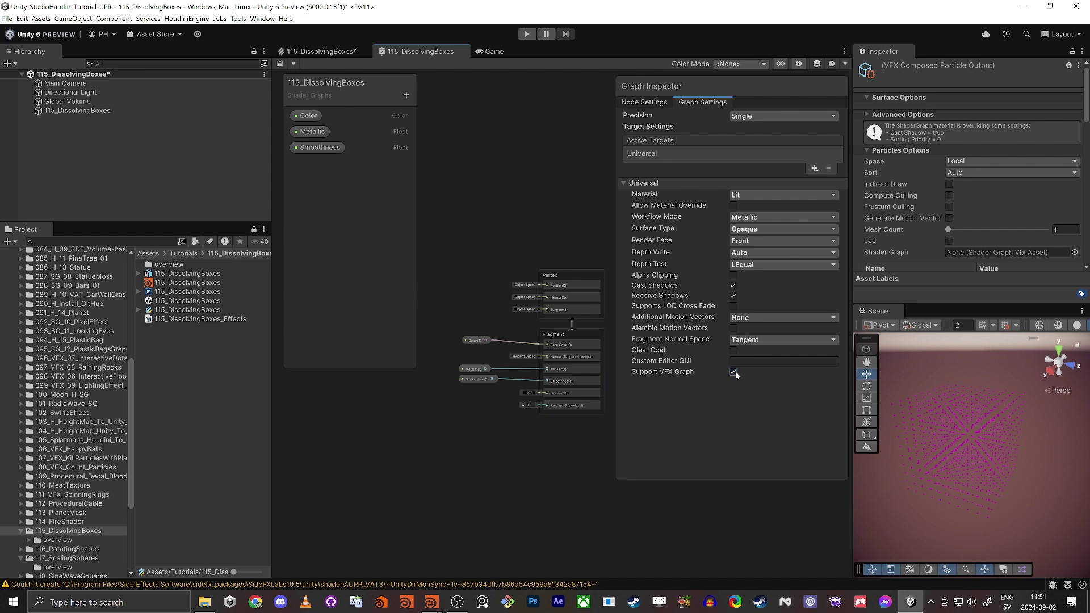
click(280, 64)
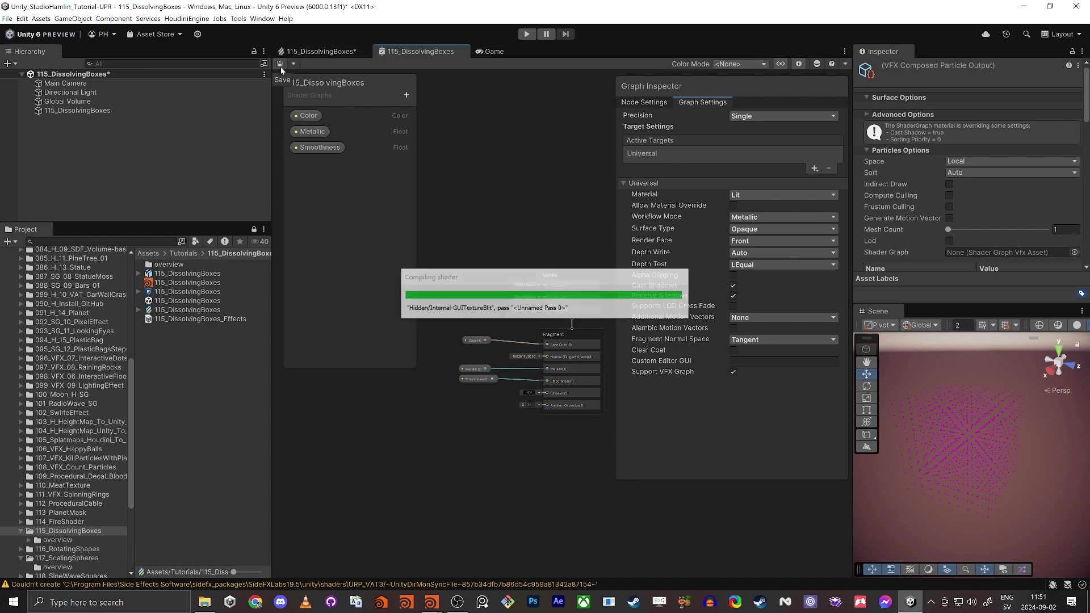
Assign the 115_DissolvingBoxes shader graph to the Output Particle Shader Graph Mesh context in the VFX graph
click(325, 52)
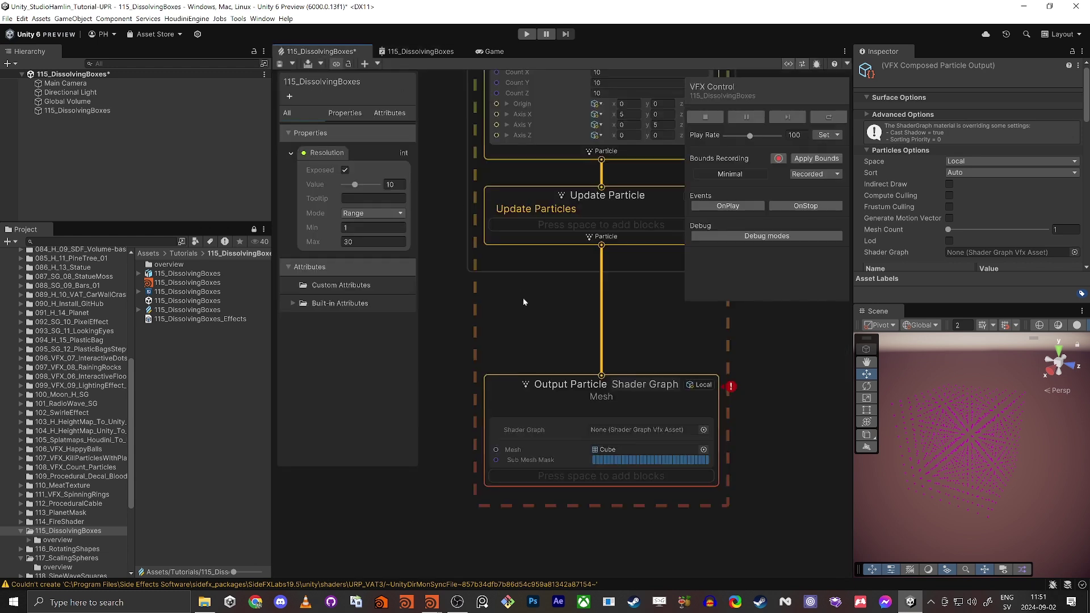
middle_drag(524, 301, 588, 266)
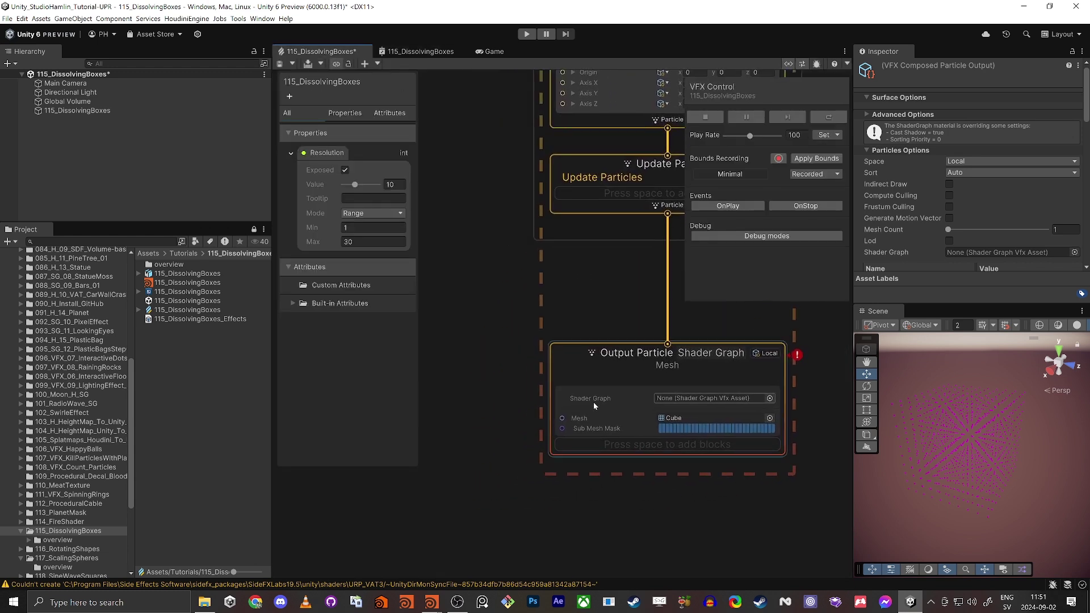
click(139, 292)
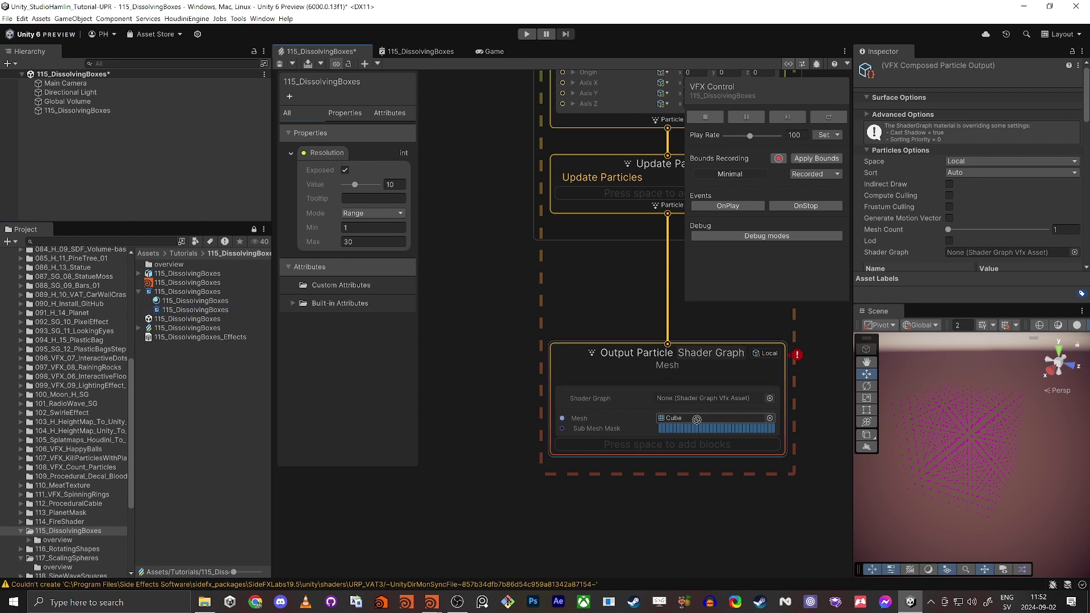
click(679, 400)
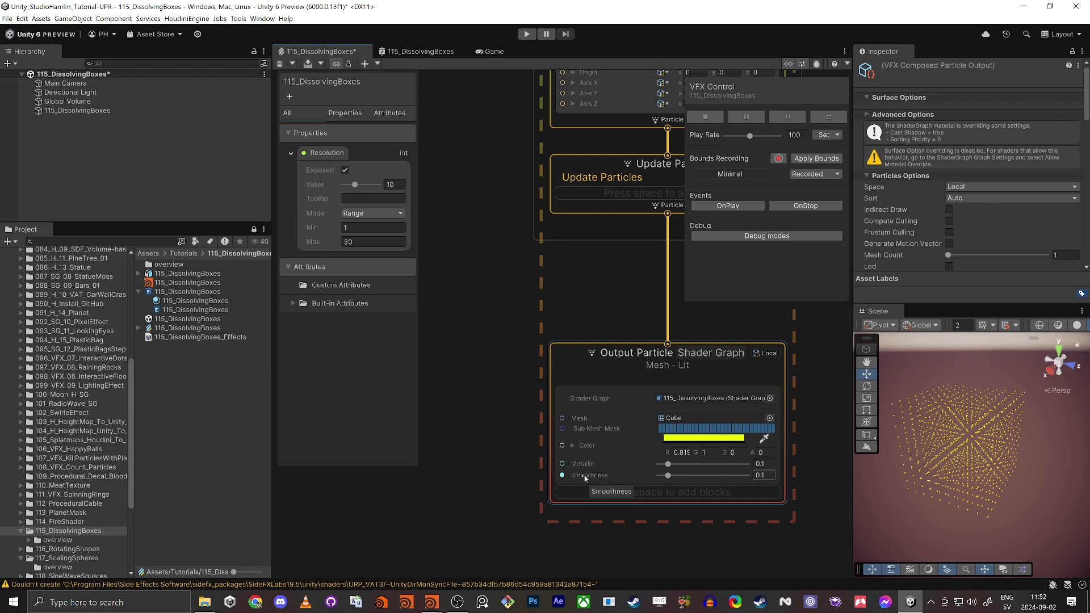
Enable Read/Write in the 115_DissolvingBoxes model's import settings and apply the change
click(169, 274)
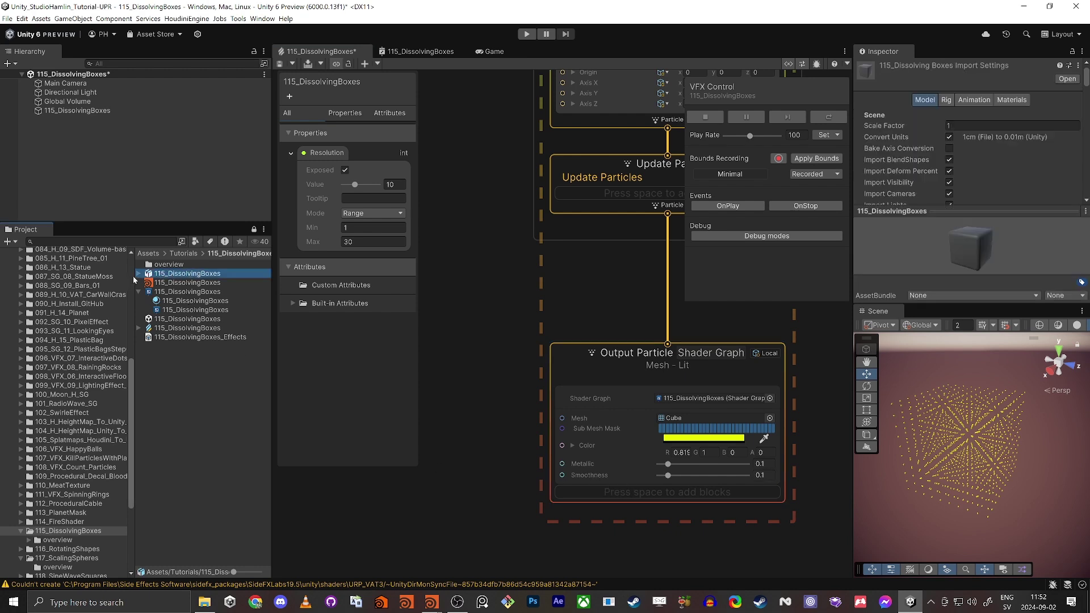
drag(953, 304, 953, 491)
click(171, 273)
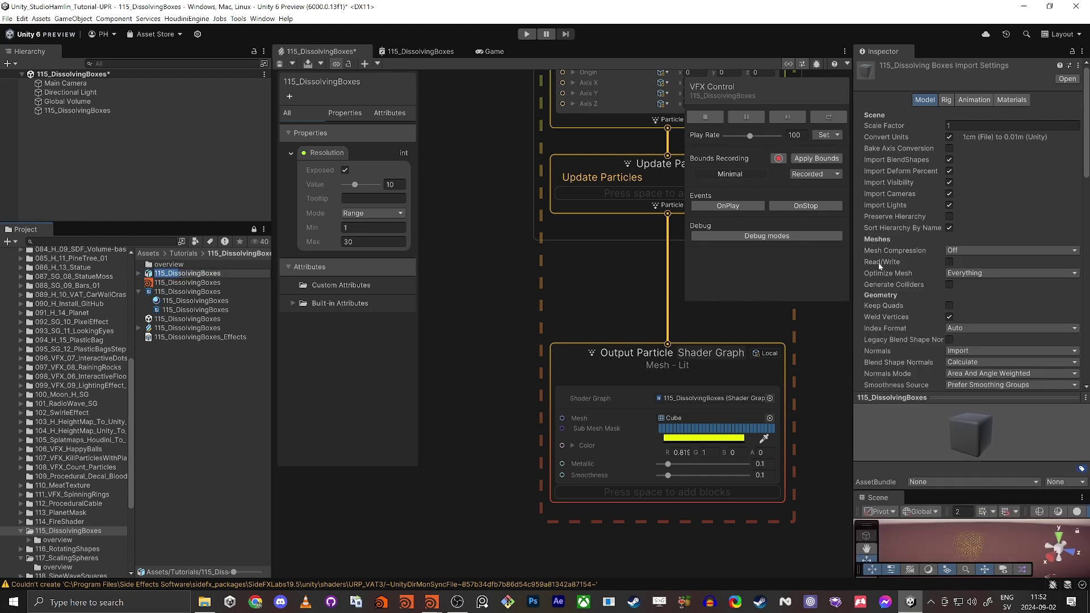
click(949, 262)
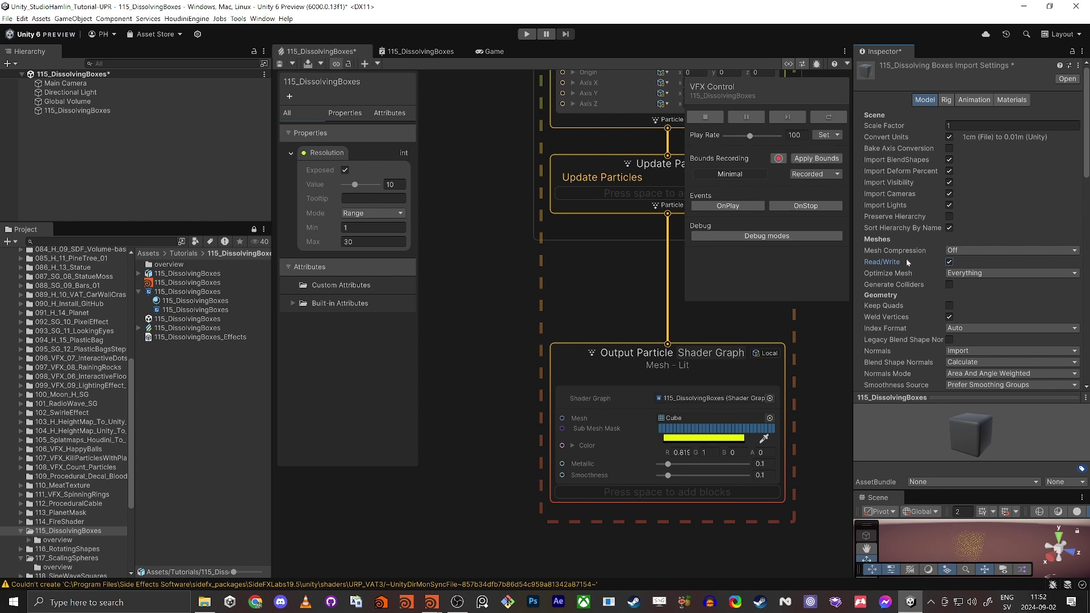
scroll(905, 259, down, 15)
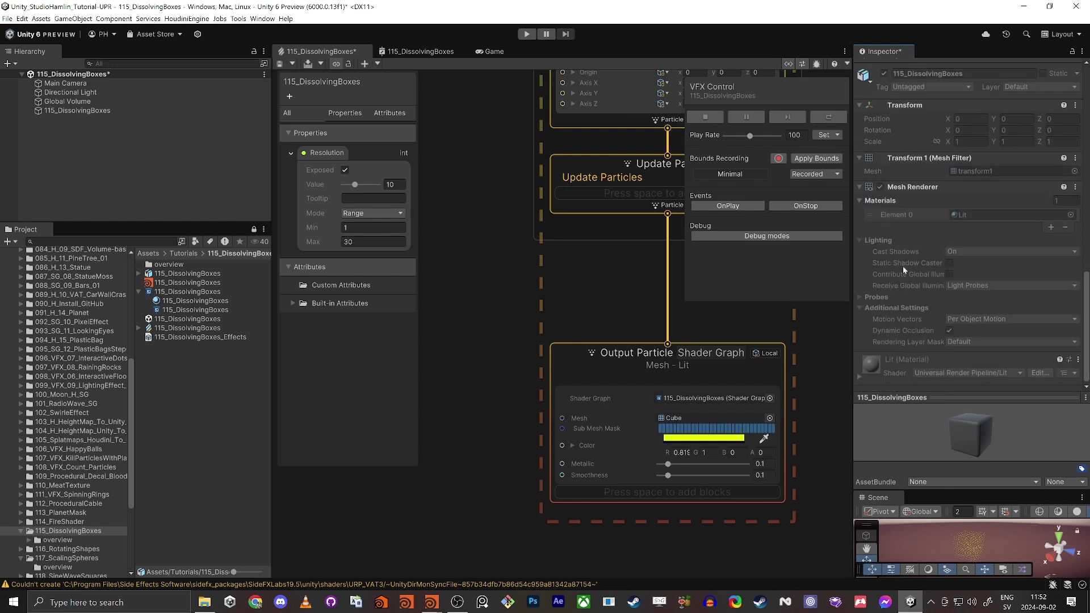
scroll(903, 269, up, 17)
scroll(904, 270, down, 2)
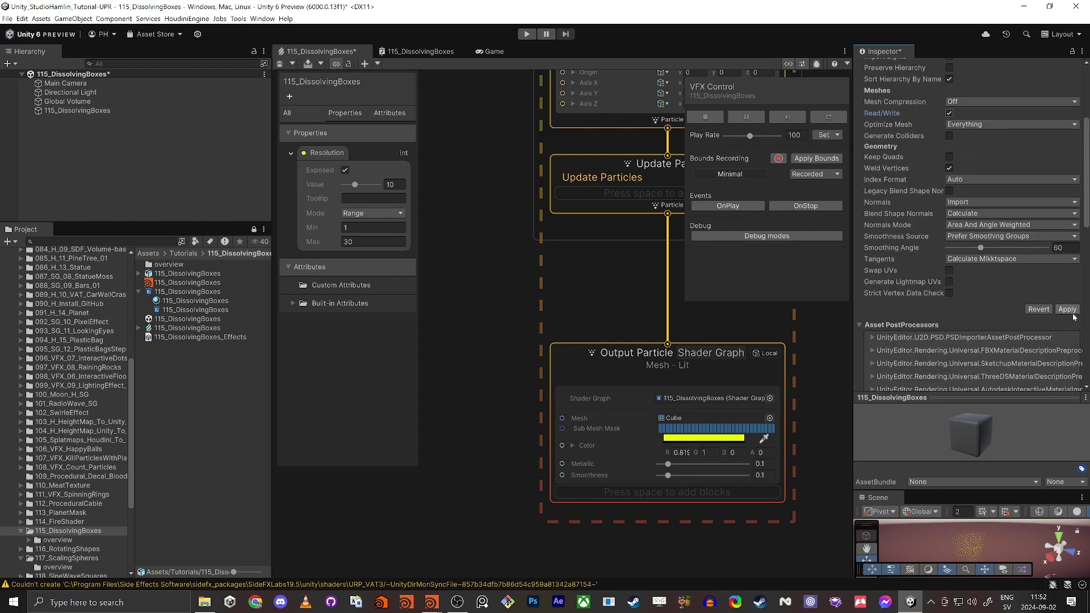
click(1066, 310)
scroll(905, 171, up, 3)
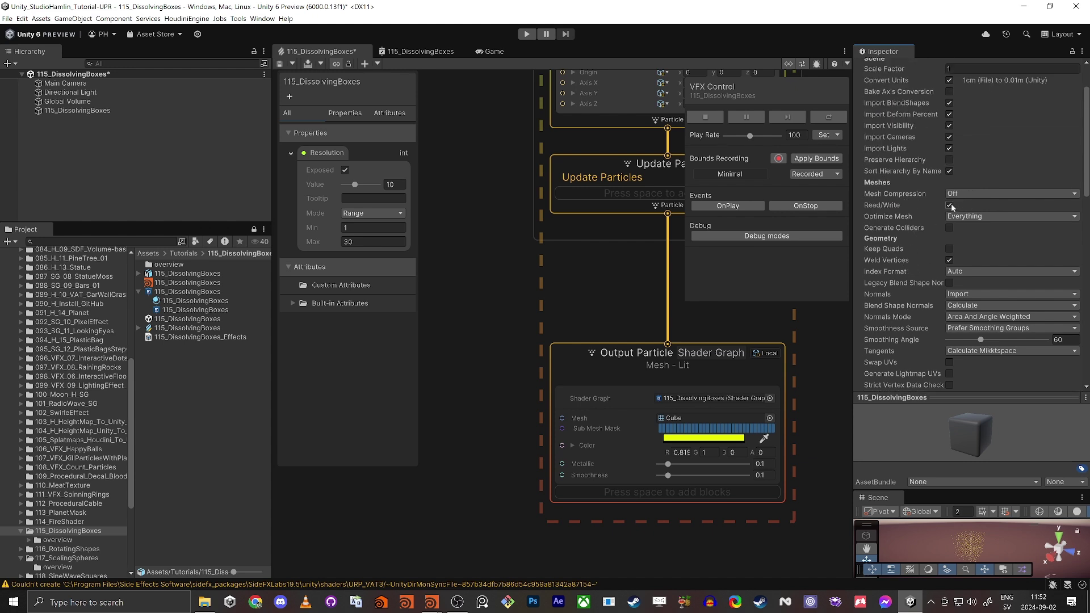
Assign the model's transform1 mesh to the Output Particle context's Mesh, replacing the default cube
click(168, 275)
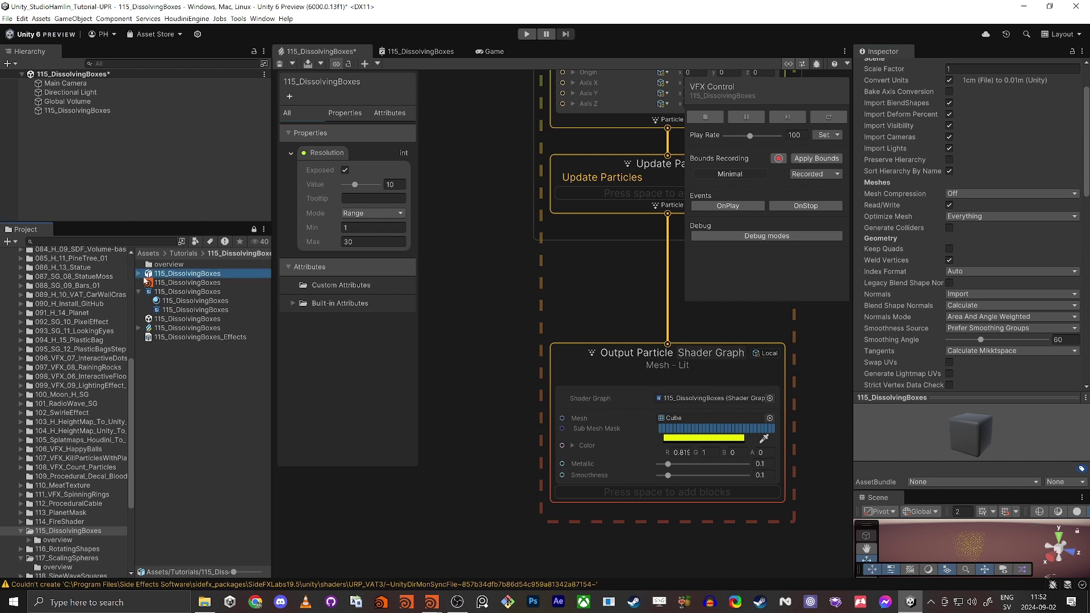
click(139, 274)
drag(165, 283, 685, 420)
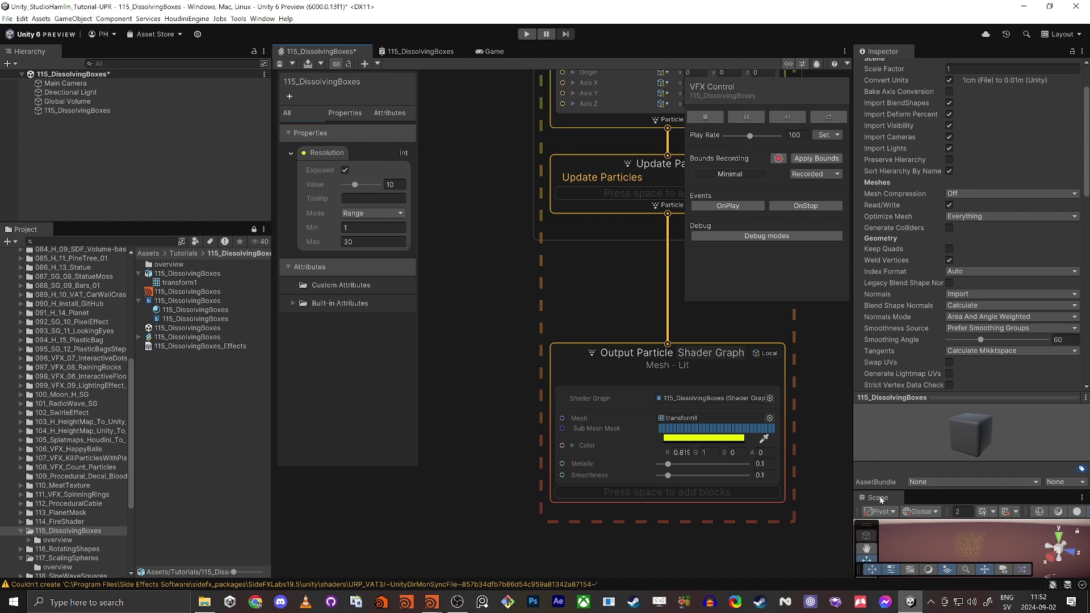
Dock the Scene view in the main editor area alongside the graph views and inspect the box grid up close and from several angles
drag(880, 499, 295, 51)
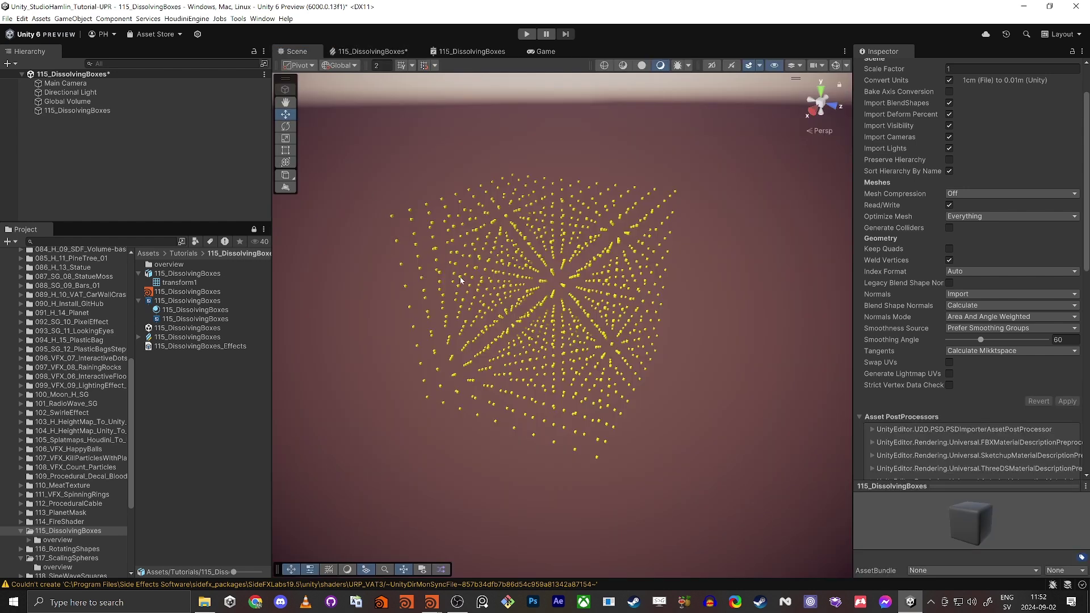
scroll(461, 280, up, 10)
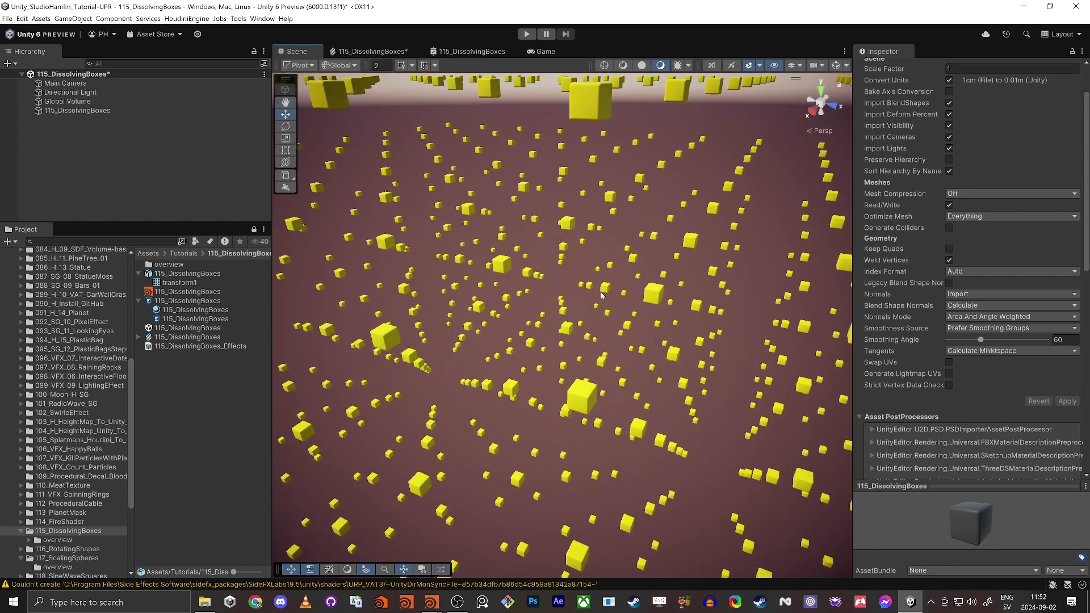
alt+drag(601, 295, 696, 237)
alt+right_drag(695, 237, 460, 336)
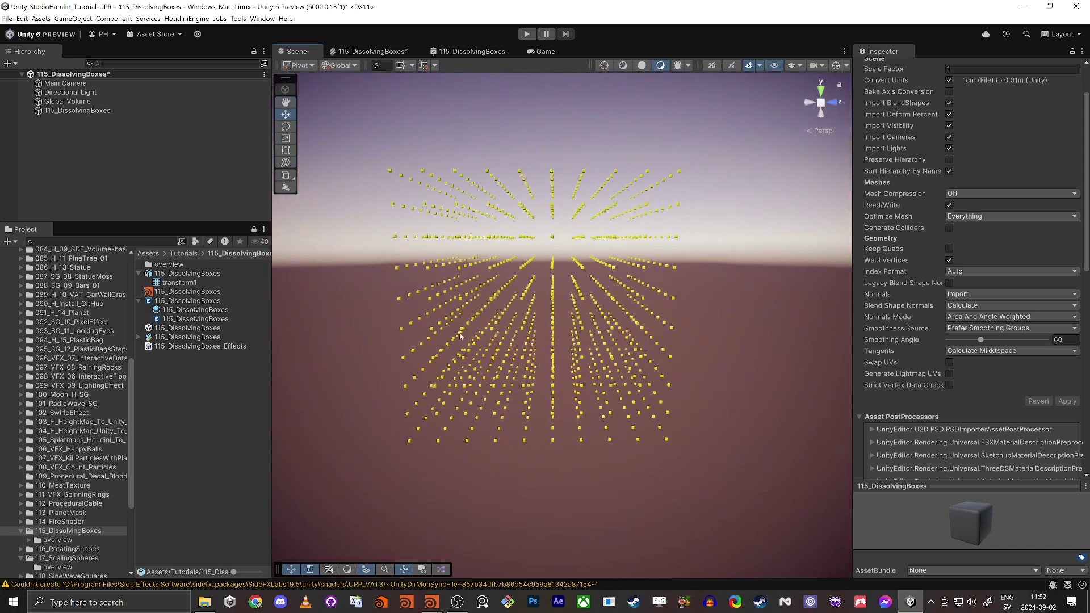
alt+drag(460, 336, 521, 374)
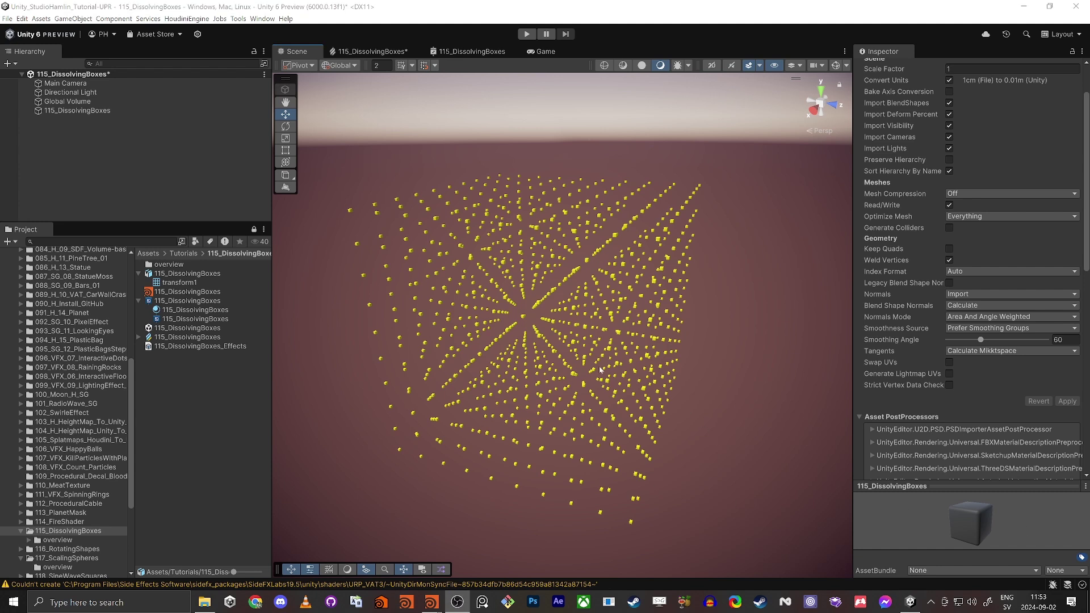
scroll(462, 370, down, 4)
alt+drag(466, 372, 539, 322)
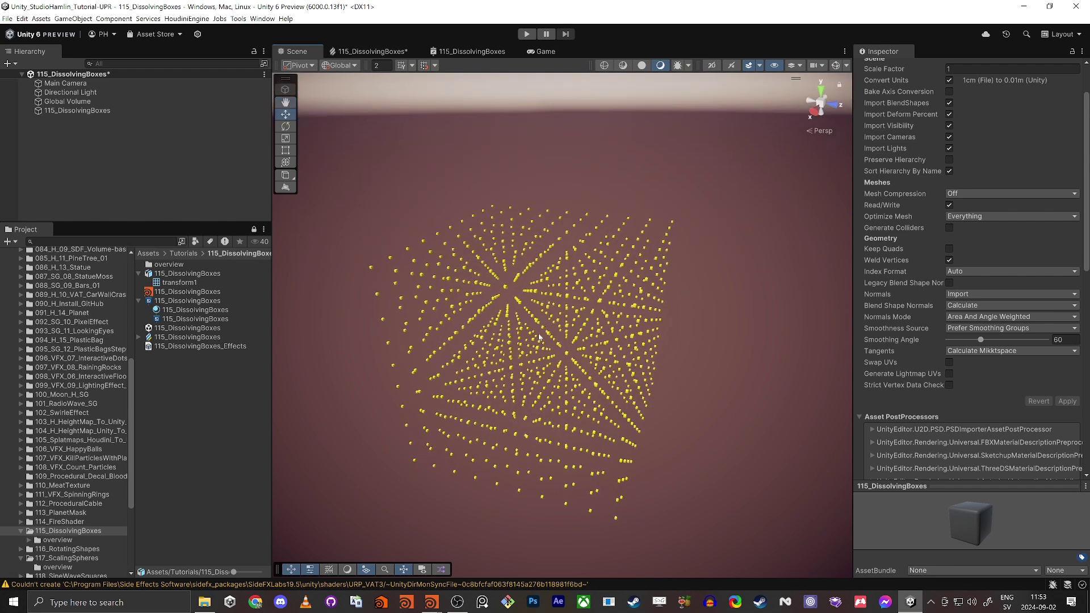